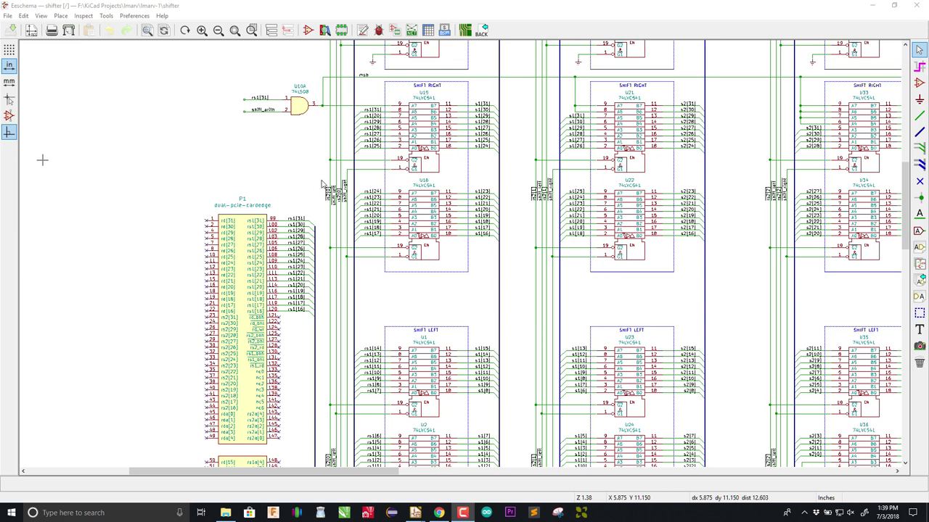
Step: Correct the rs1[20] label on pin 7 of shift-right buffer U15 to rs1[30]
{"action": "scroll", "coordinate": [322, 235], "scroll_direction": "up", "scroll_amount": 1}
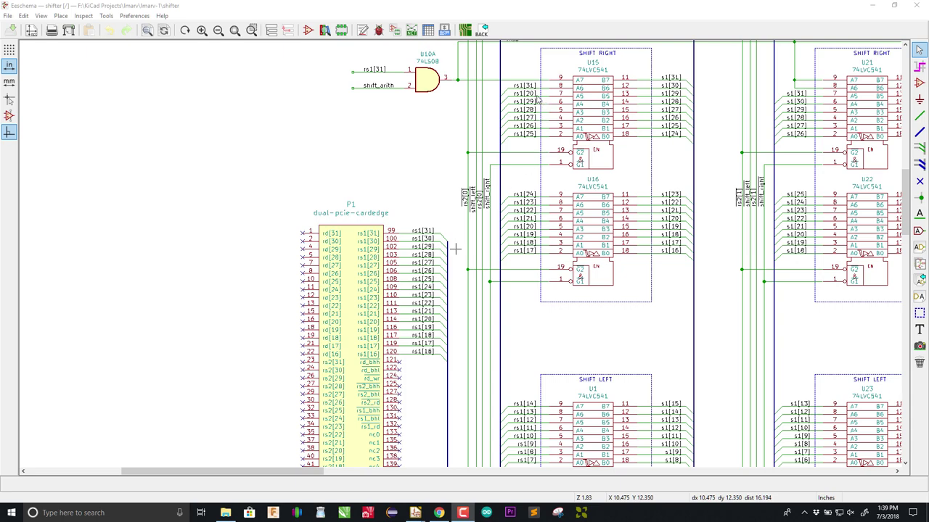
{"action": "scroll", "coordinate": [540, 100], "scroll_direction": "up", "scroll_amount": 2}
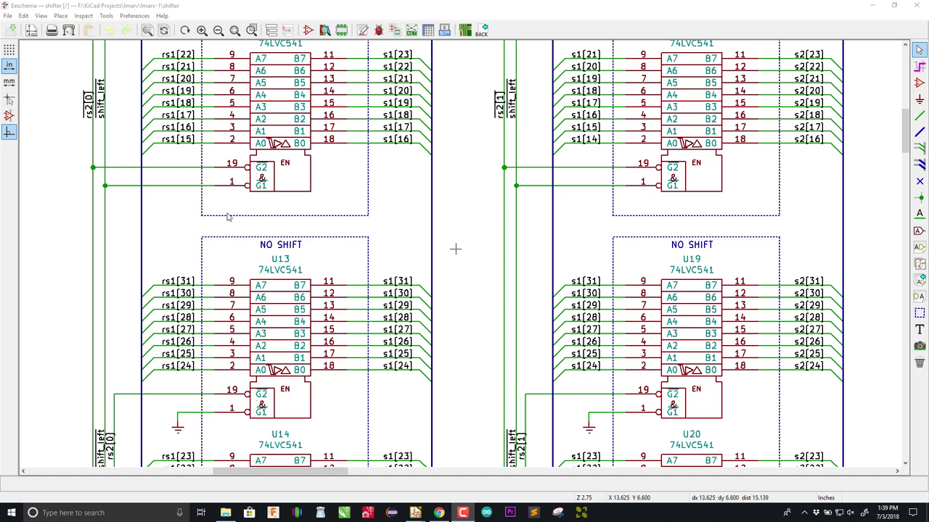
{"action": "scroll", "coordinate": [233, 219], "scroll_direction": "down", "scroll_amount": 2}
{"action": "scroll", "coordinate": [454, 249], "scroll_direction": "up", "scroll_amount": 1}
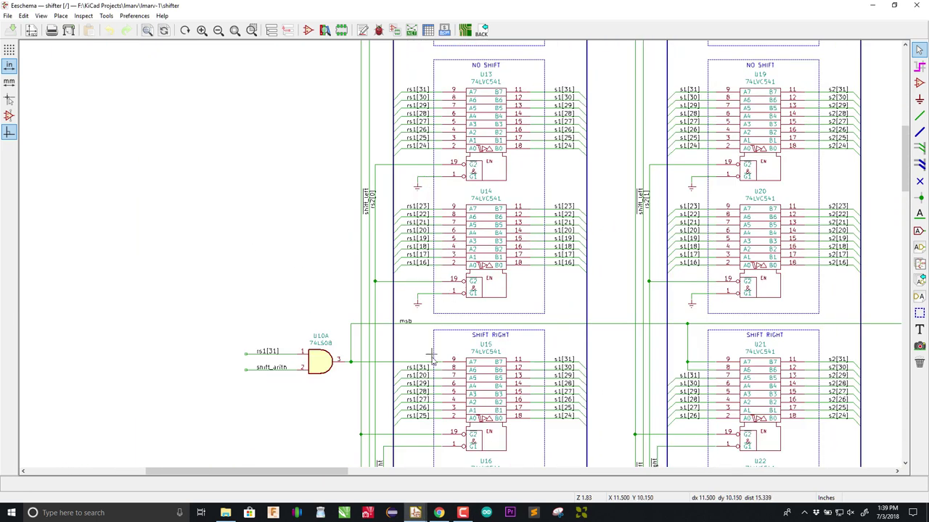
{"action": "scroll", "coordinate": [427, 379], "scroll_direction": "up", "scroll_amount": 1}
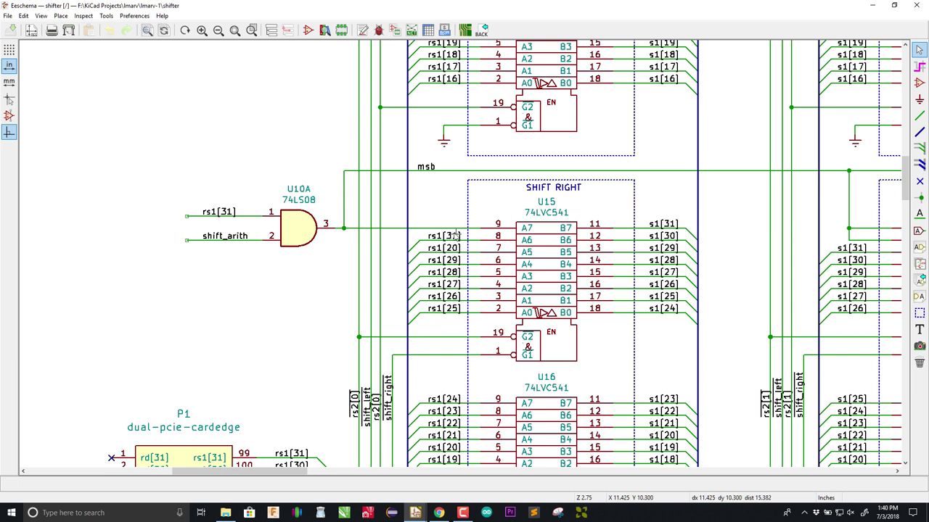
{"action": "double_click", "coordinate": [452, 252]}
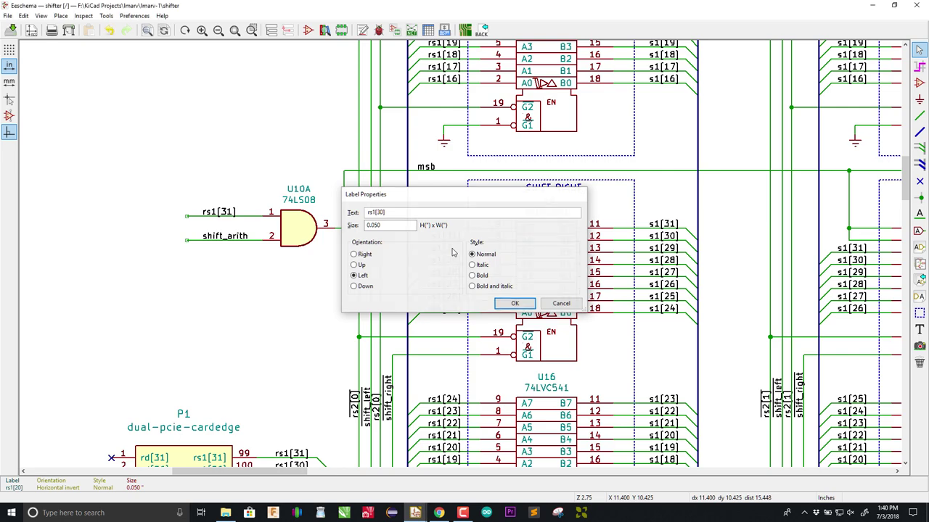
{"action": "key", "text": "Return"}
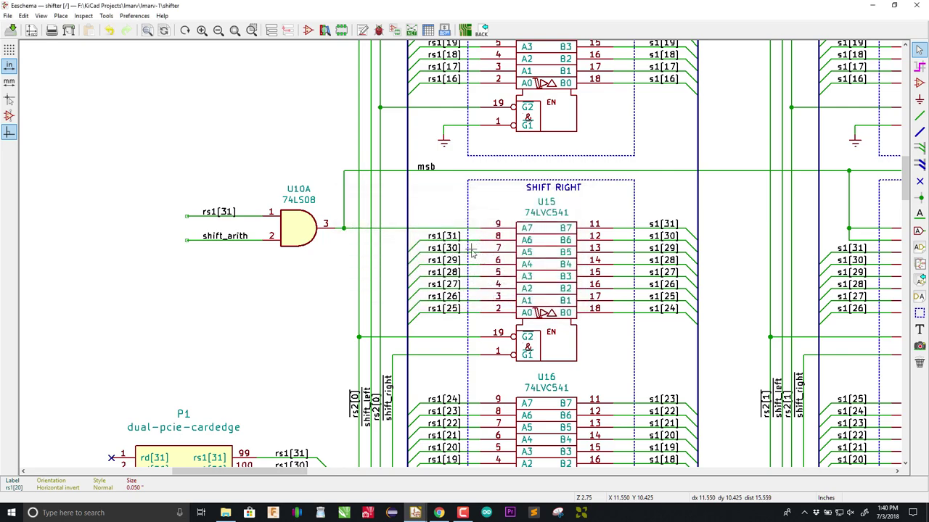
Step: Delete the wire that ties U7's enable pins to the inverted shift_oe' input line
{"action": "scroll", "coordinate": [471, 251], "scroll_direction": "down", "scroll_amount": 7}
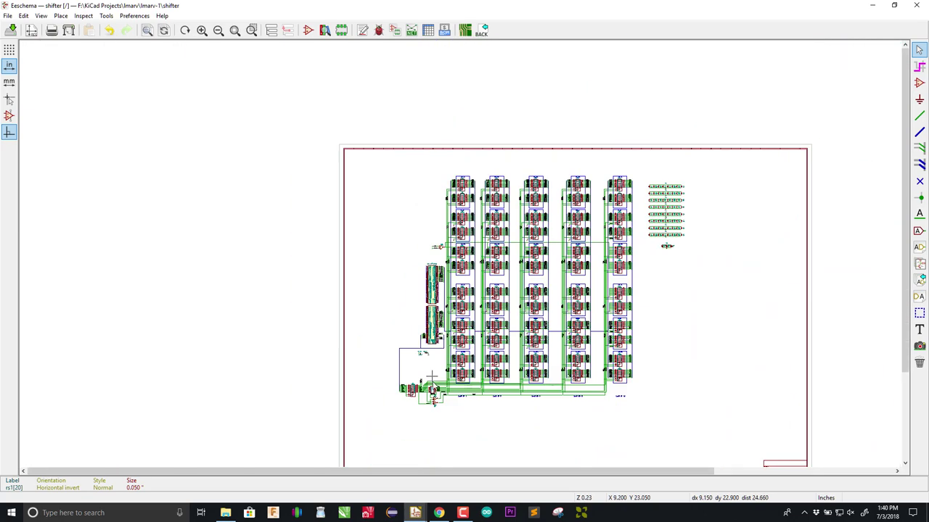
{"action": "scroll", "coordinate": [434, 396], "scroll_direction": "up", "scroll_amount": 1}
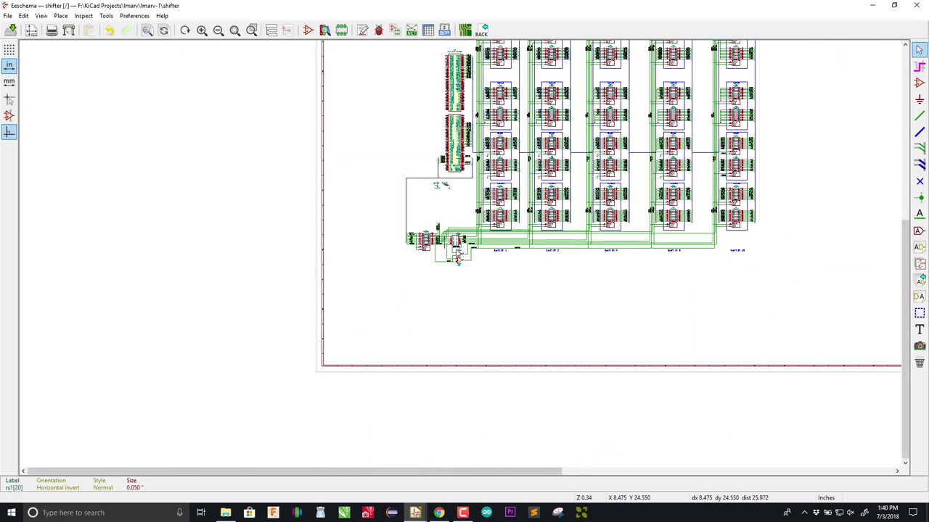
{"action": "scroll", "coordinate": [457, 259], "scroll_direction": "up", "scroll_amount": 6}
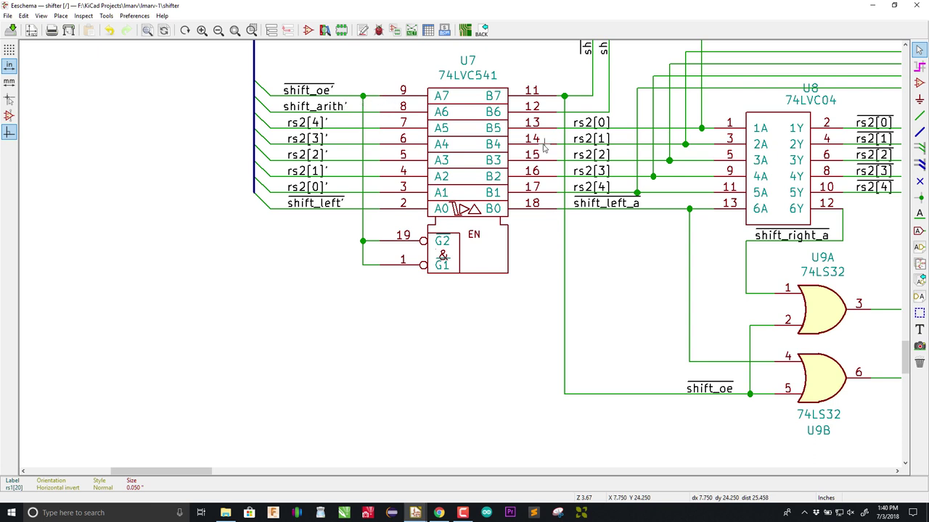
{"action": "scroll", "coordinate": [541, 152], "scroll_direction": "down", "scroll_amount": 1}
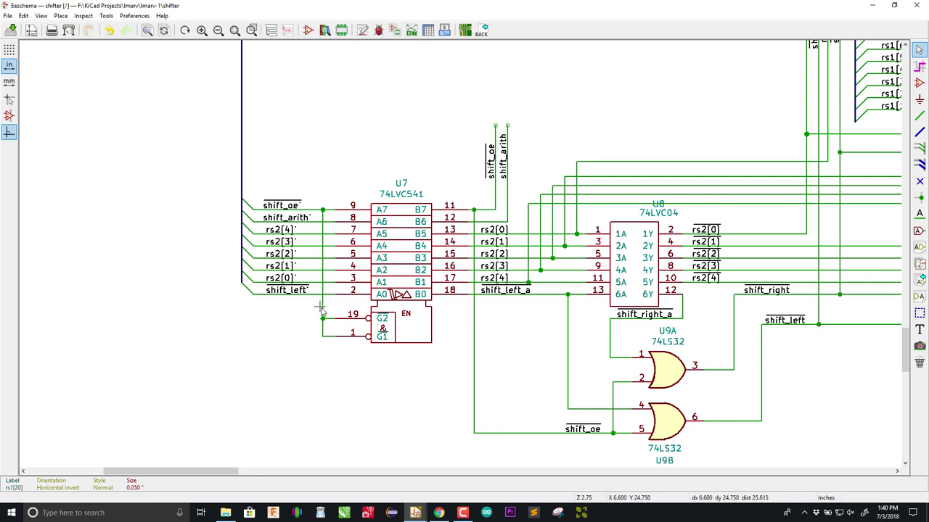
{"action": "key", "text": "Delete"}
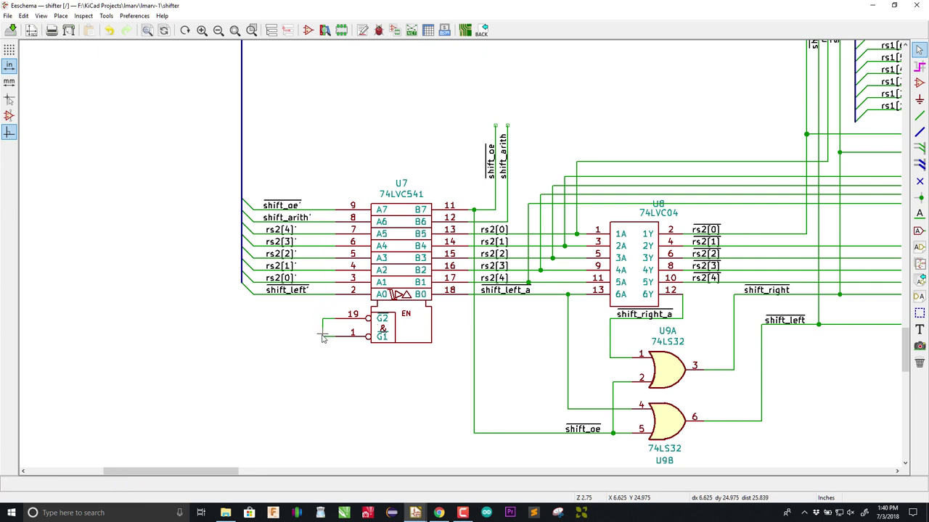
Step: Extend U7's joined enable-pin wire downward and end it with a copied ground symbol
{"action": "key", "text": "w"}
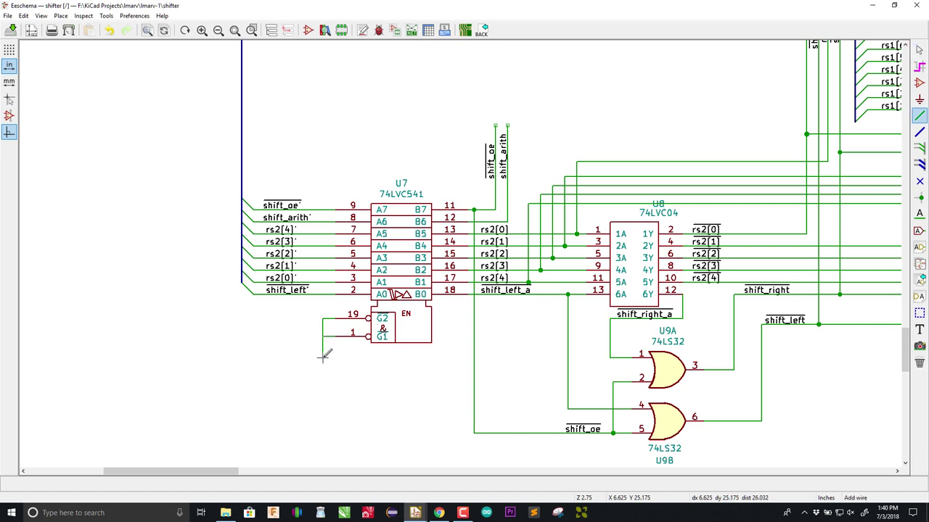
{"action": "scroll", "coordinate": [479, 185], "scroll_direction": "down", "scroll_amount": 5}
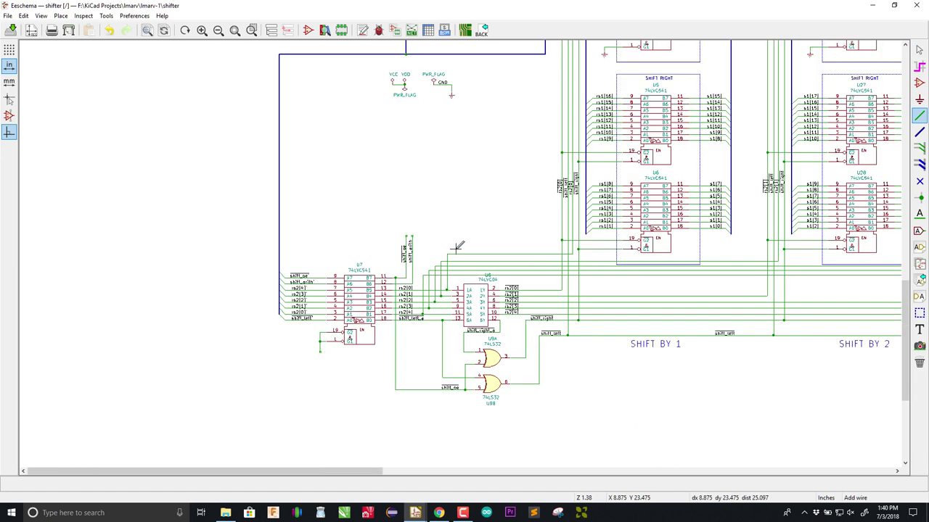
{"action": "scroll", "coordinate": [477, 184], "scroll_direction": "up", "scroll_amount": 6}
{"action": "key", "text": "Insert"}
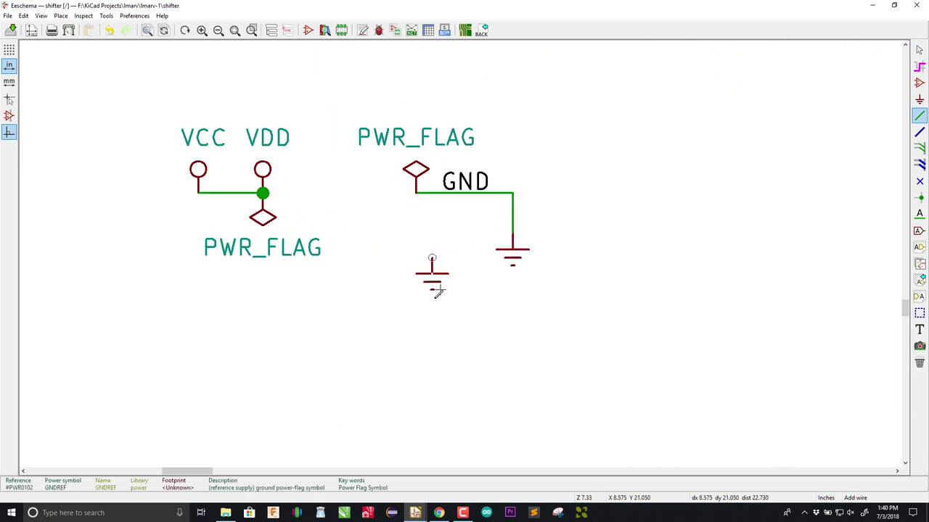
{"action": "scroll", "coordinate": [426, 377], "scroll_direction": "down", "scroll_amount": 4}
{"action": "scroll", "coordinate": [426, 378], "scroll_direction": "up", "scroll_amount": 4}
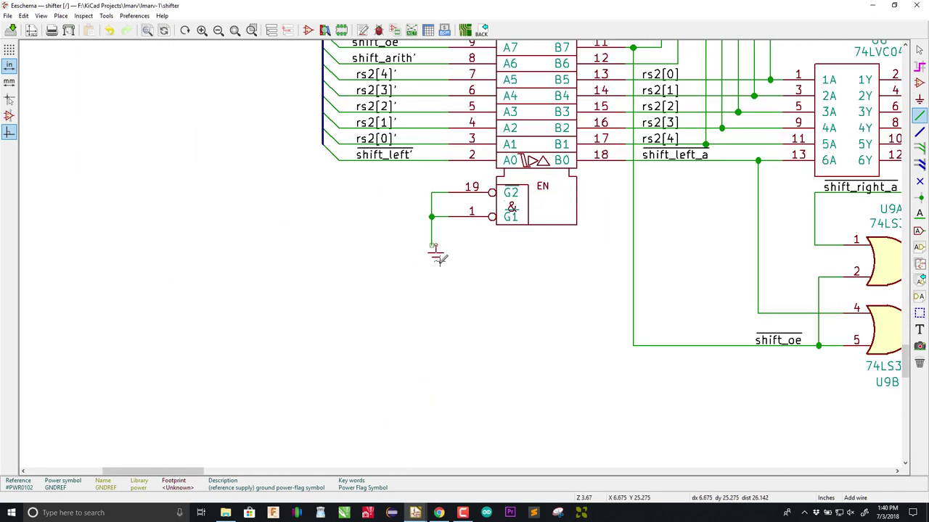
{"action": "left_click", "coordinate": [432, 253]}
Step: Examine the U7/U8 control logic, the shift stage columns with their buses, and the U9 OR gates
{"action": "scroll", "coordinate": [460, 261], "scroll_direction": "down", "scroll_amount": 3}
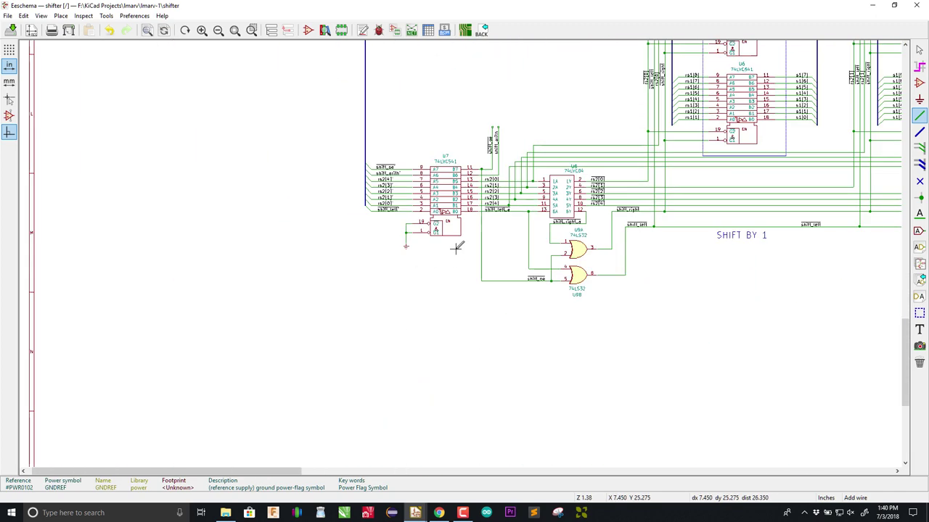
{"action": "scroll", "coordinate": [457, 247], "scroll_direction": "up", "scroll_amount": 2}
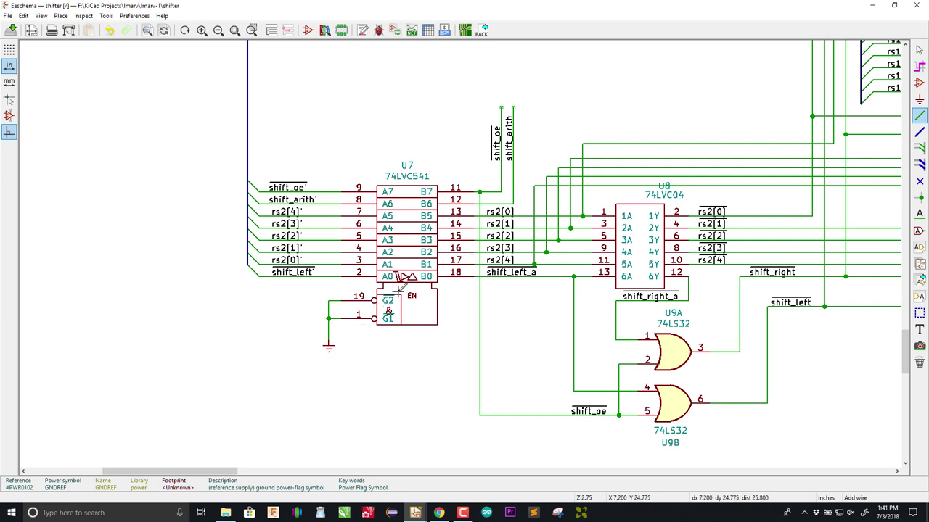
{"action": "scroll", "coordinate": [429, 214], "scroll_direction": "down", "scroll_amount": 4}
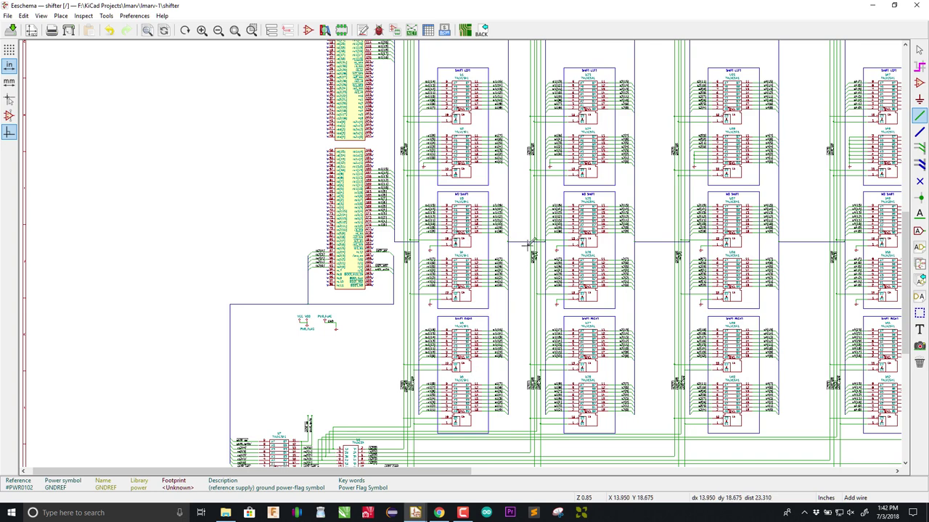
{"action": "scroll", "coordinate": [529, 244], "scroll_direction": "up", "scroll_amount": 3}
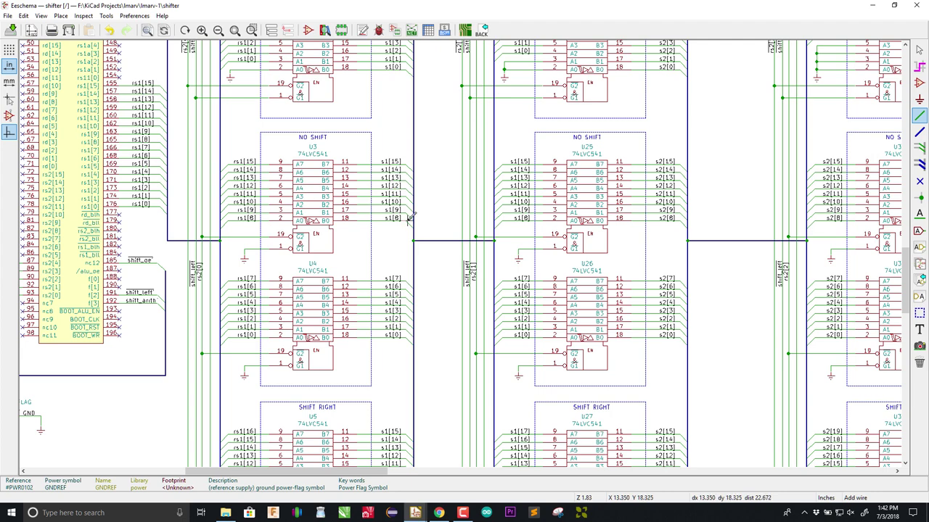
{"action": "scroll", "coordinate": [410, 218], "scroll_direction": "down", "scroll_amount": 3}
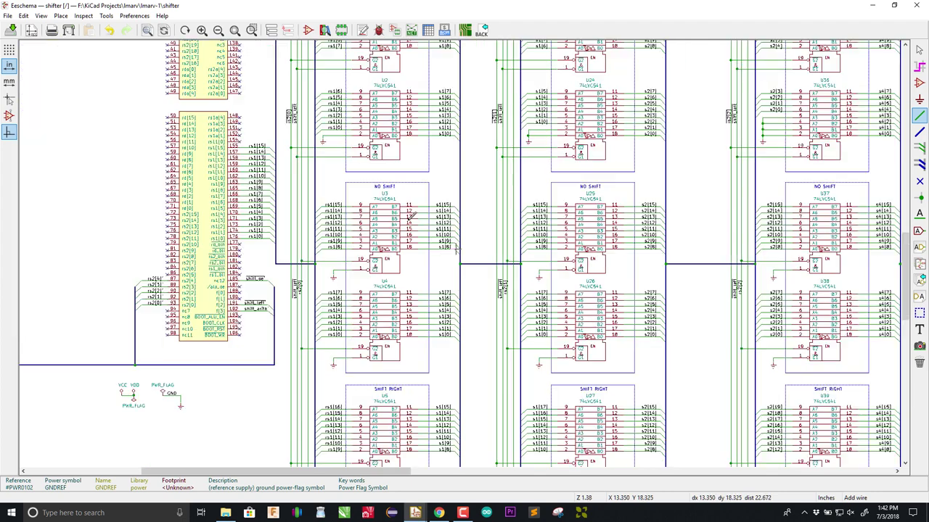
{"action": "scroll", "coordinate": [600, 250], "scroll_direction": "up", "scroll_amount": 4}
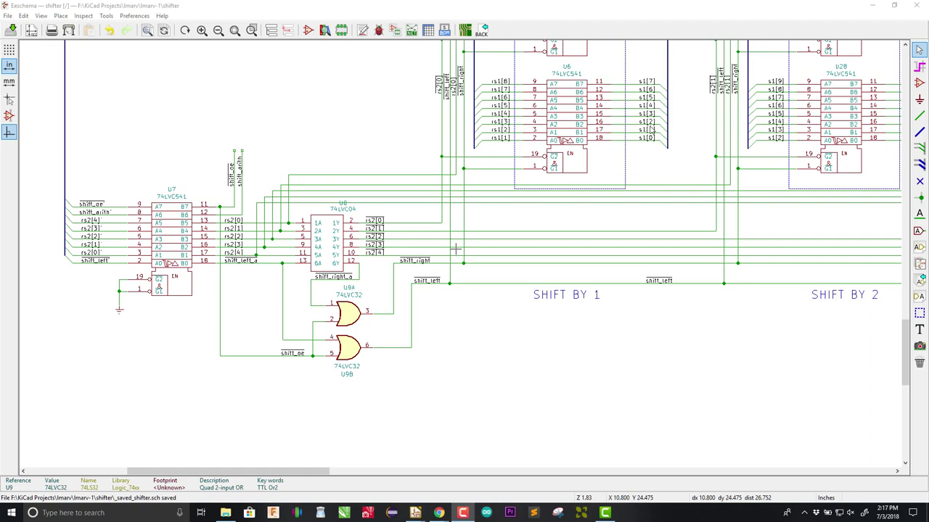
{"action": "scroll", "coordinate": [652, 129], "scroll_direction": "down", "scroll_amount": 4}
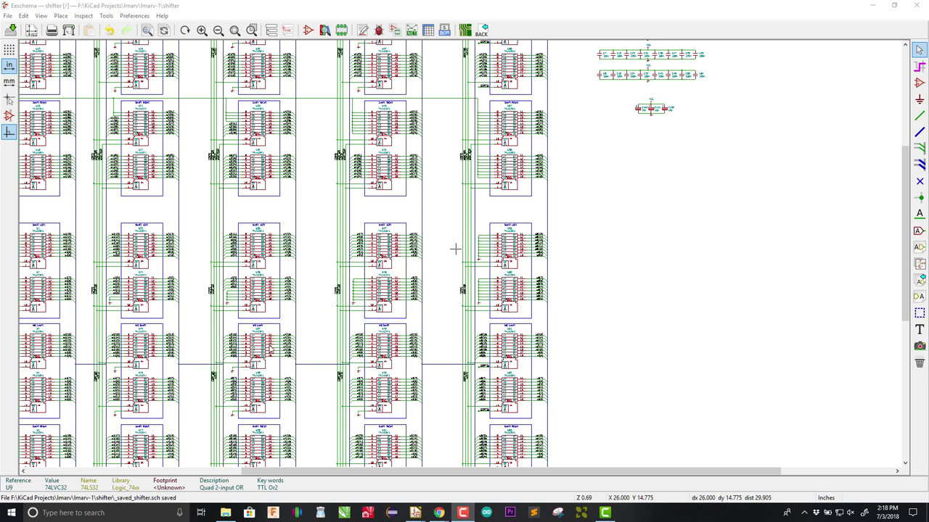
{"action": "scroll", "coordinate": [455, 249], "scroll_direction": "down", "scroll_amount": 1}
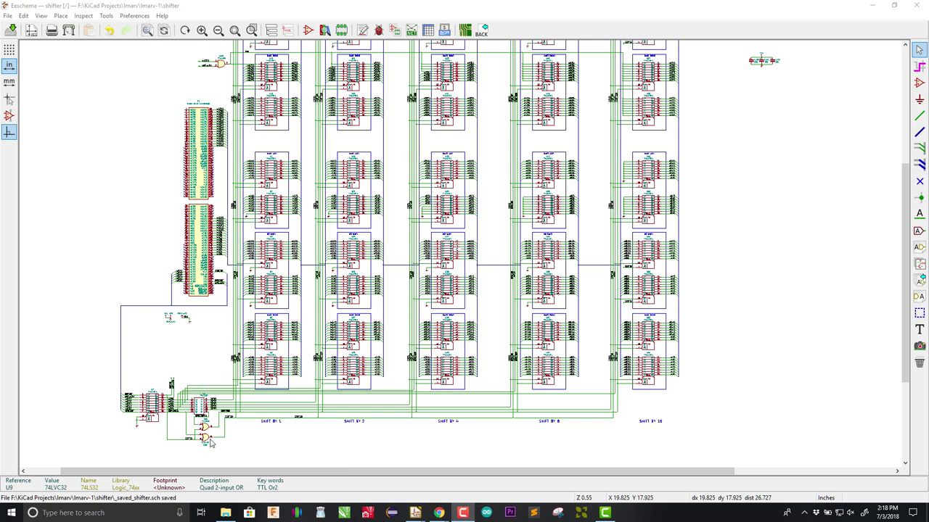
{"action": "scroll", "coordinate": [199, 437], "scroll_direction": "up", "scroll_amount": 2}
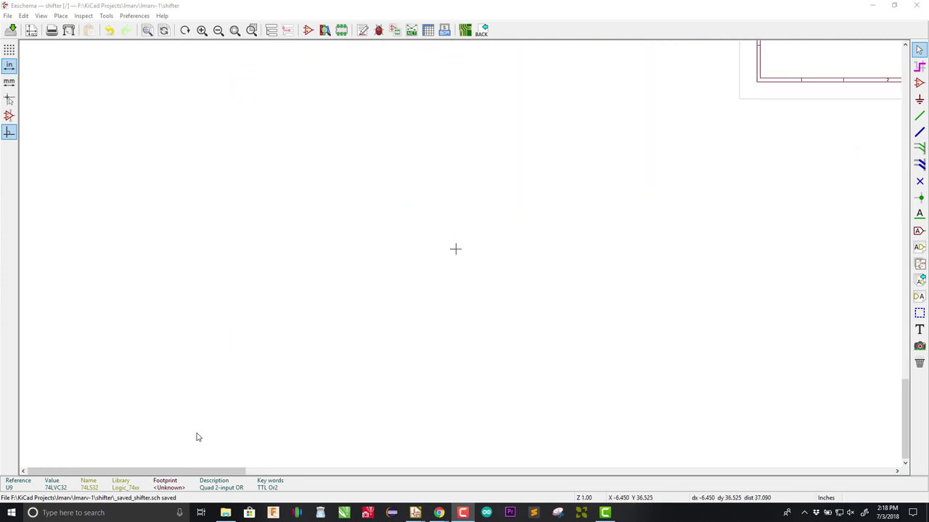
{"action": "scroll", "coordinate": [511, 197], "scroll_direction": "up", "scroll_amount": 3}
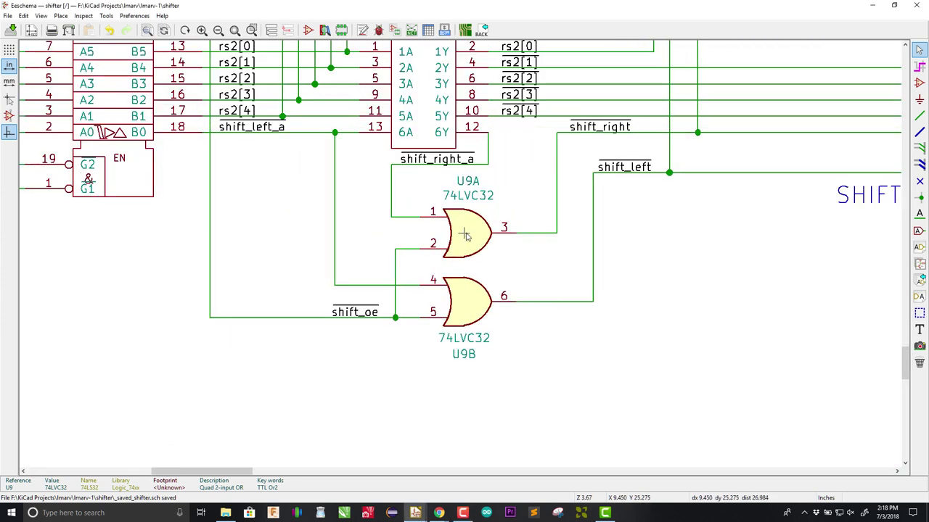
Step: Delete the OR gates U9A and U9B from the shift control logic
{"action": "scroll", "coordinate": [501, 190], "scroll_direction": "down", "scroll_amount": 2}
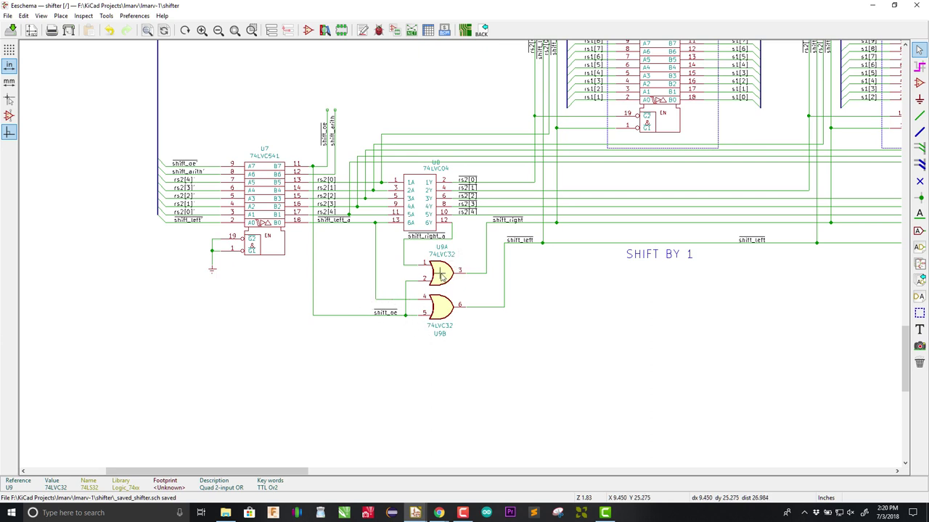
{"action": "key", "text": "Delete"}
{"action": "key", "text": "Delete"}
{"action": "scroll", "coordinate": [475, 238], "scroll_direction": "up", "scroll_amount": 1}
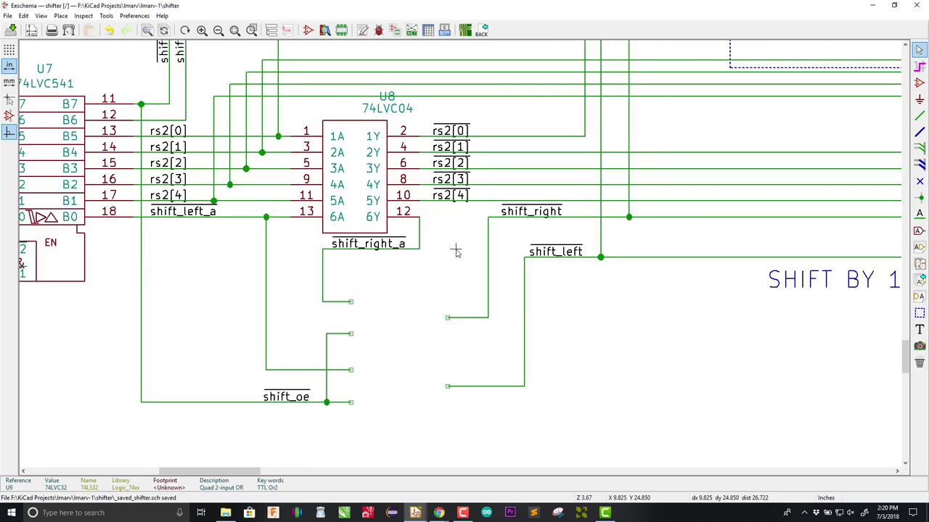
Step: Wire U8's pin 12 straight to the inverted shift_right line and delete the old OR-gate wires and the shift_right_a label
{"action": "key", "text": "w"}
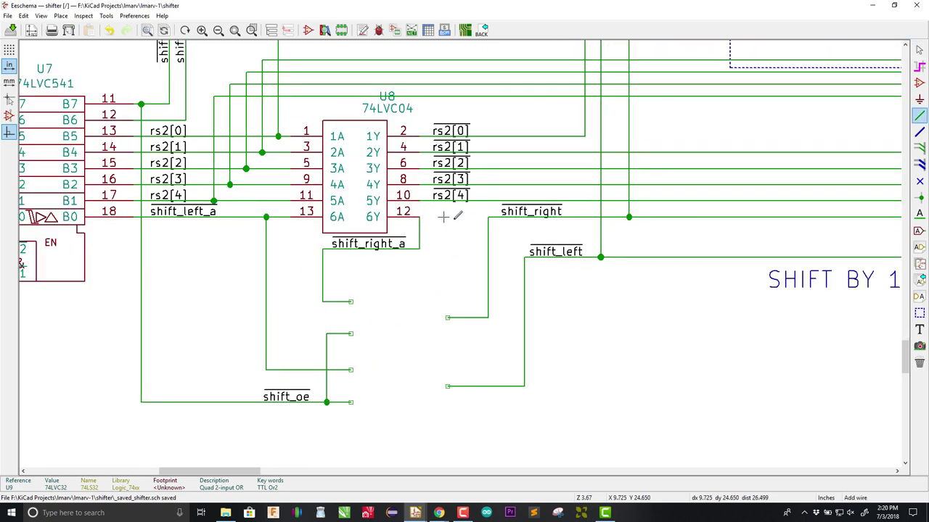
{"action": "left_click", "coordinate": [490, 214]}
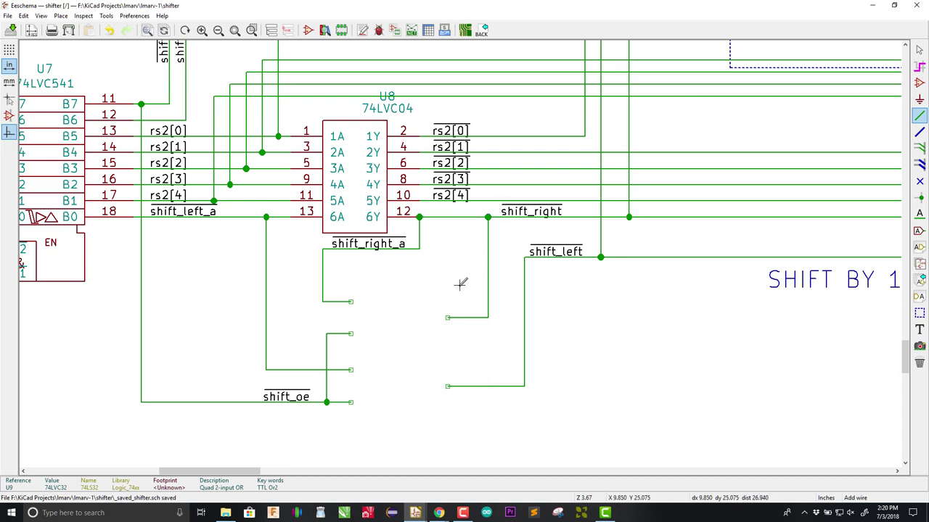
{"action": "left_click_drag", "start_coordinate": [441, 283], "coordinate": [498, 332]}
{"action": "key", "text": "Delete"}
{"action": "left_click_drag", "start_coordinate": [315, 248], "coordinate": [435, 302]}
{"action": "key", "text": "Delete"}
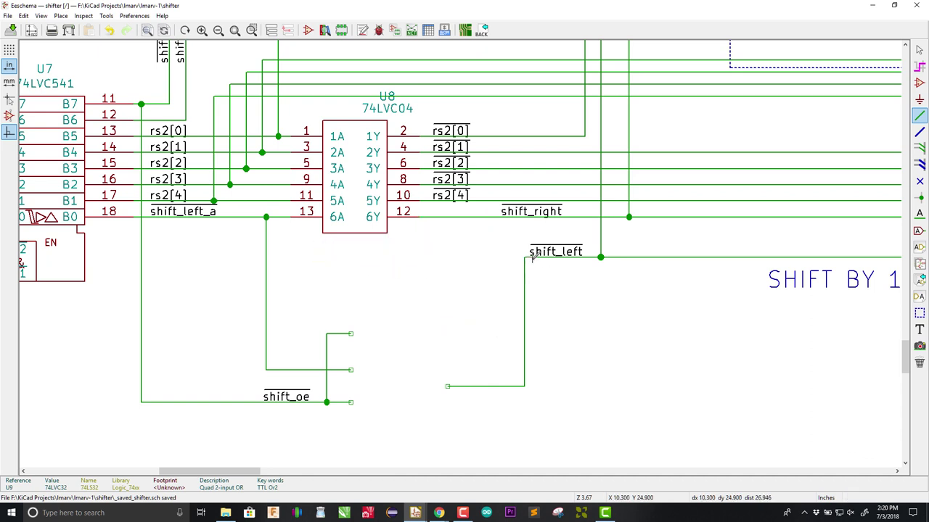
Step: Wire the inverted shift_left line straight across to the vertical branch from U7's pin 18
{"action": "key", "text": "q"}
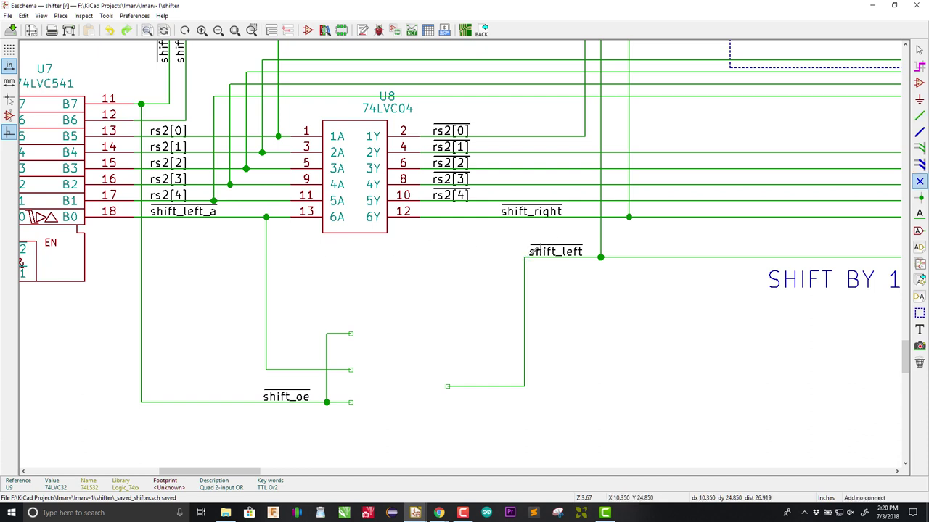
{"action": "key", "text": "w"}
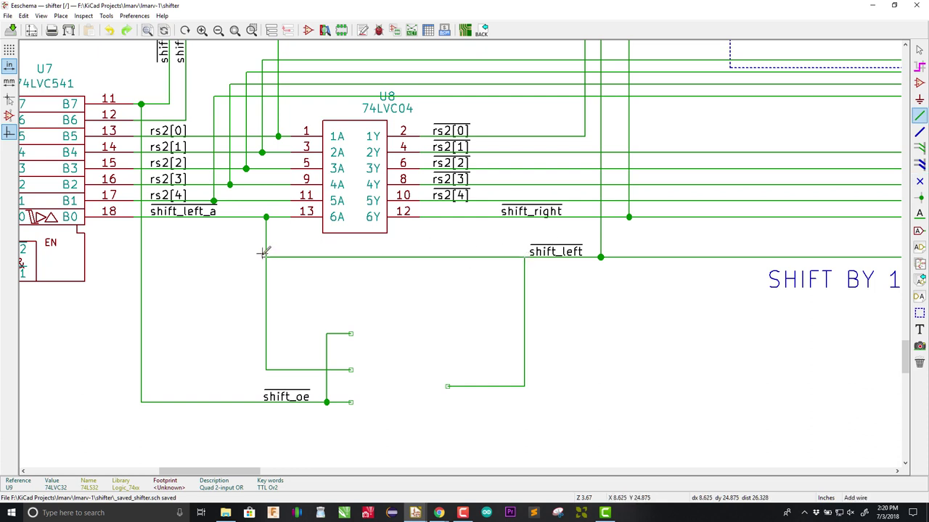
{"action": "key", "text": "Escape"}
{"action": "key", "text": "ctrl+y"}
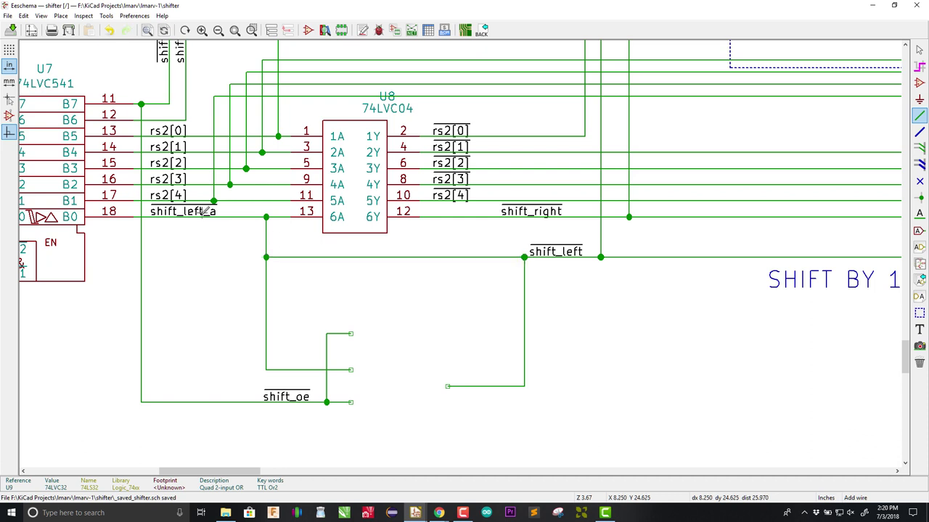
Step: Rename the label at U7's pin 18 to ~shift_left and delete the leftover OR-gate wiring with its shift_oe label
{"action": "double_click", "coordinate": [205, 211]}
{"action": "key", "text": "End"}
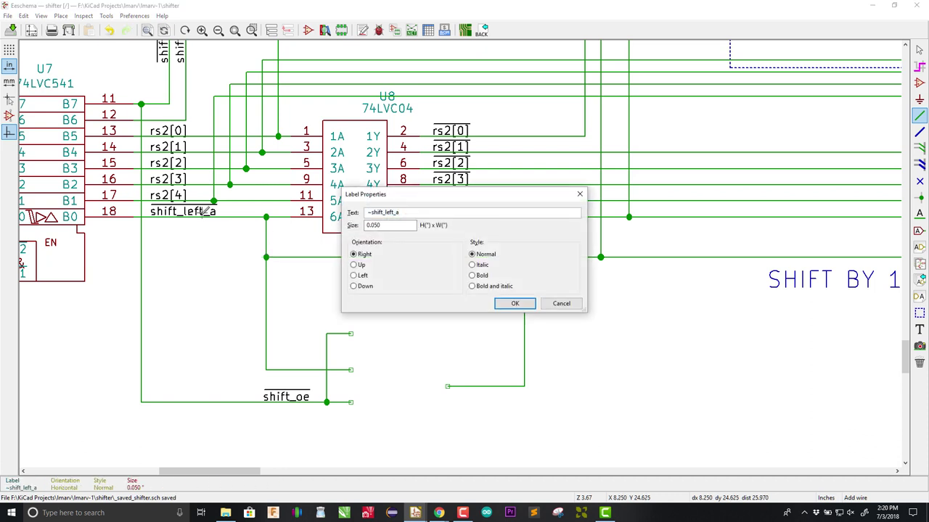
{"action": "key", "text": "BackSpace"}
{"action": "key", "text": "BackSpace"}
{"action": "key", "text": "Return"}
{"action": "left_click_drag", "start_coordinate": [238, 294], "coordinate": [578, 410], "text": "ctrl+shift"}
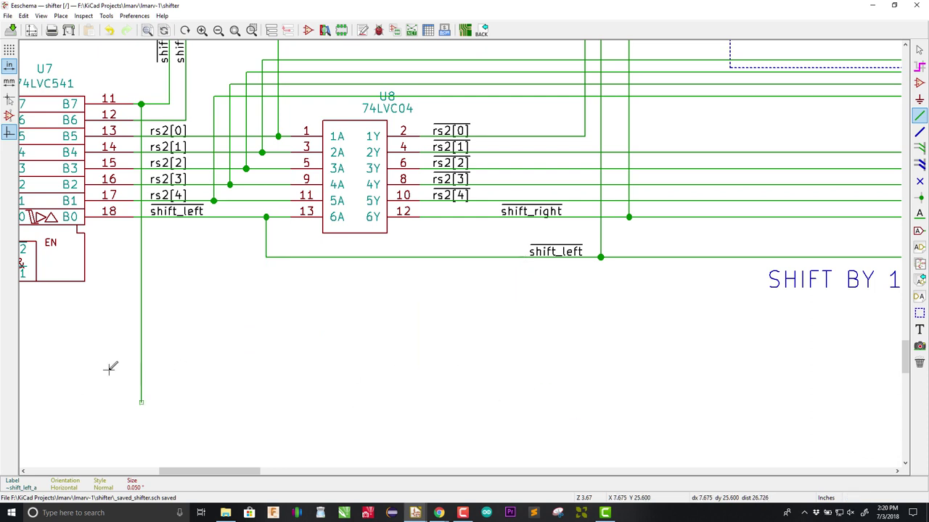
Step: Delete the leftover vertical wire that hangs down from U7's pin 11
{"action": "left_click_drag", "start_coordinate": [113, 365], "coordinate": [150, 404], "text": "ctrl+shift"}
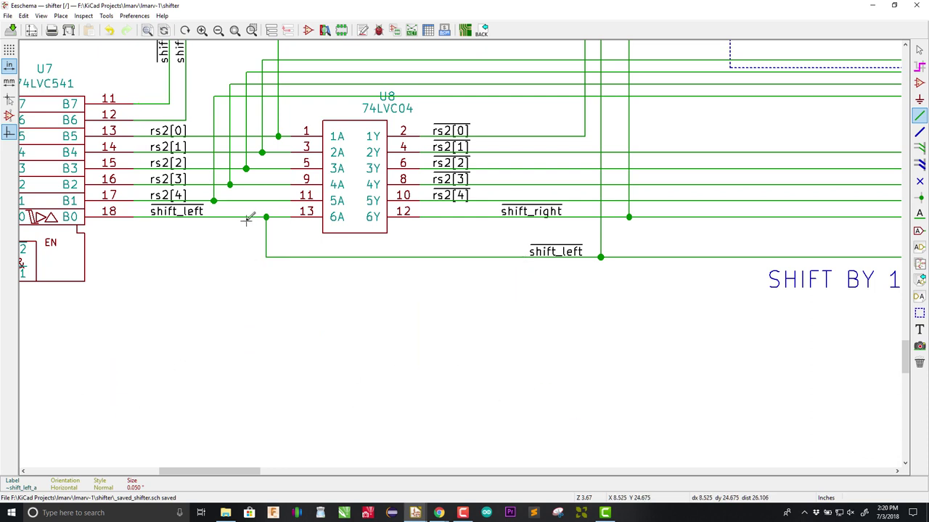
{"action": "scroll", "coordinate": [249, 217], "scroll_direction": "down", "scroll_amount": 1}
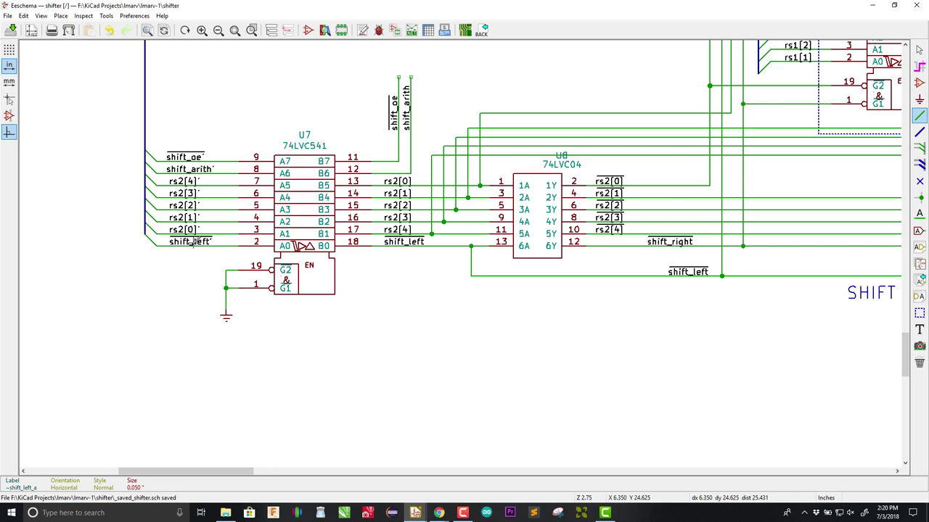
Step: Trace the inverted shift_left signal from connector pin 191 through U7 and U8 to the shift-by-1 buffers
{"action": "scroll", "coordinate": [218, 239], "scroll_direction": "down", "scroll_amount": 3}
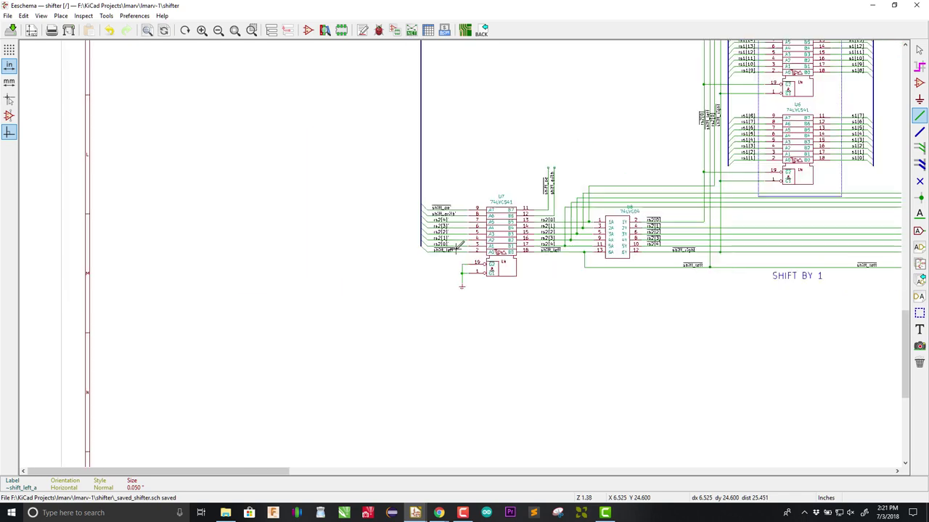
{"action": "scroll", "coordinate": [461, 246], "scroll_direction": "up", "scroll_amount": 3}
{"action": "scroll", "coordinate": [461, 245], "scroll_direction": "up", "scroll_amount": 1}
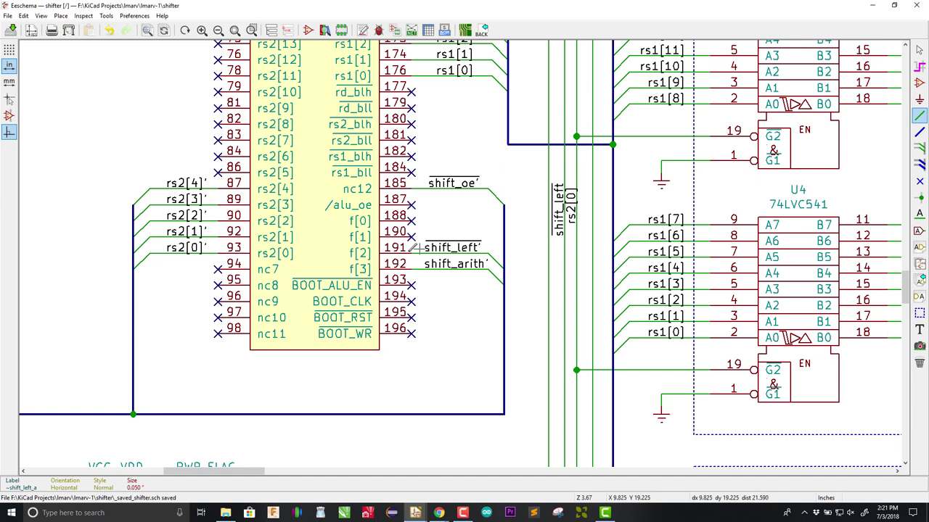
{"action": "scroll", "coordinate": [412, 255], "scroll_direction": "down", "scroll_amount": 6}
{"action": "scroll", "coordinate": [398, 448], "scroll_direction": "up", "scroll_amount": 6}
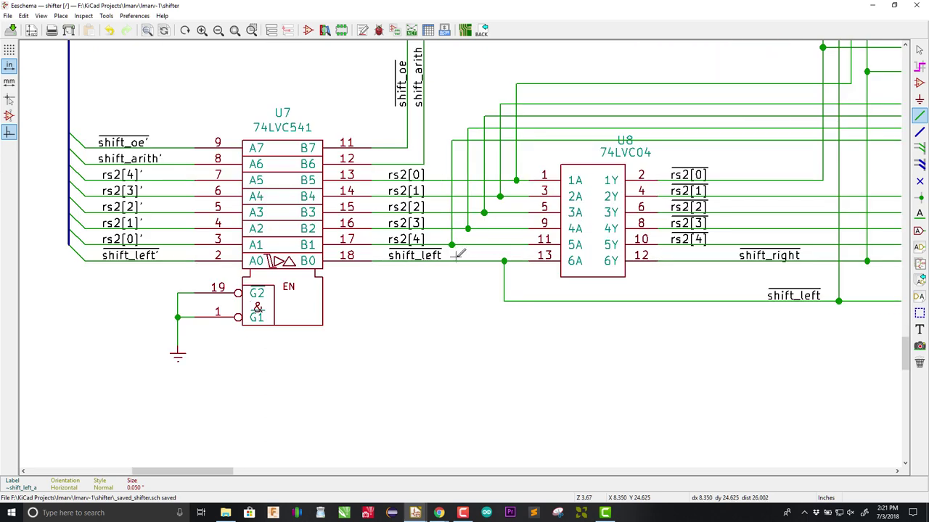
{"action": "scroll", "coordinate": [457, 256], "scroll_direction": "right", "scroll_amount": 2, "text": "ctrl"}
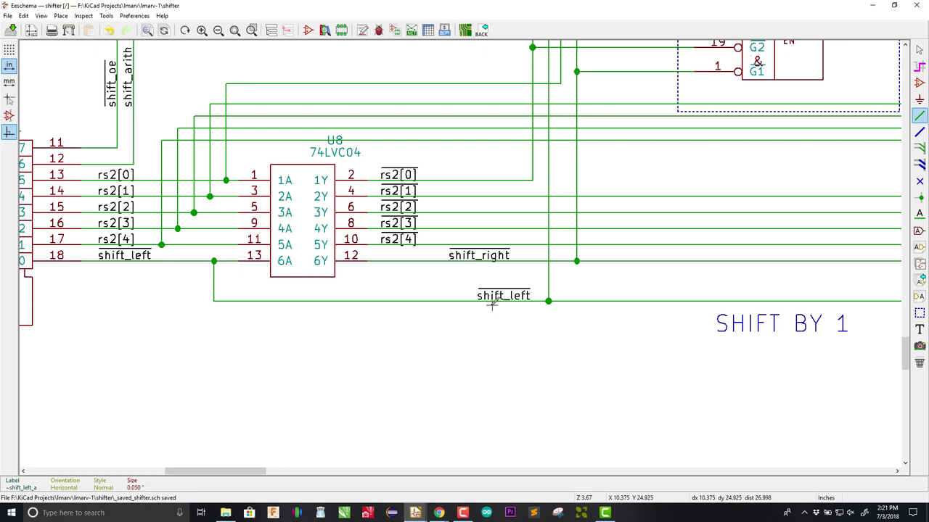
{"action": "scroll", "coordinate": [512, 215], "scroll_direction": "down", "scroll_amount": 5}
{"action": "scroll", "coordinate": [457, 248], "scroll_direction": "up", "scroll_amount": 2}
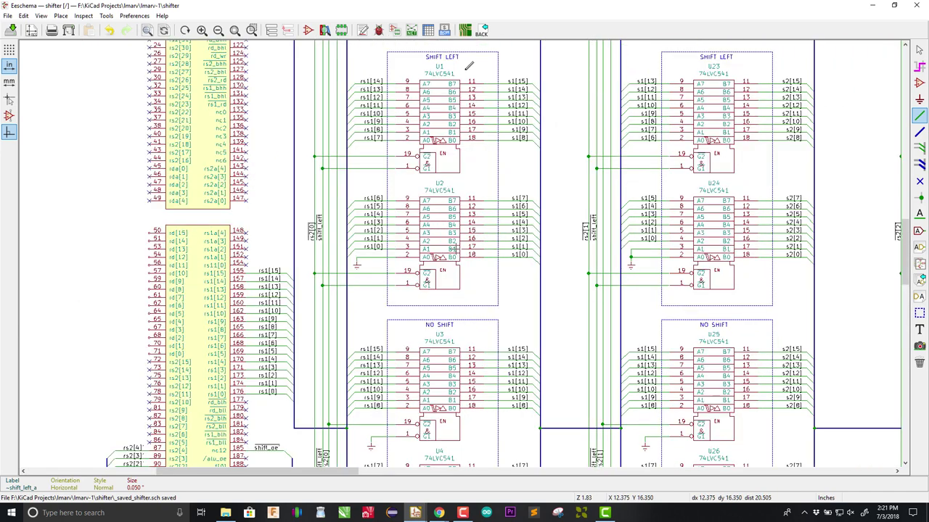
{"action": "scroll", "coordinate": [465, 69], "scroll_direction": "up", "scroll_amount": 1}
{"action": "scroll", "coordinate": [441, 291], "scroll_direction": "down", "scroll_amount": 2}
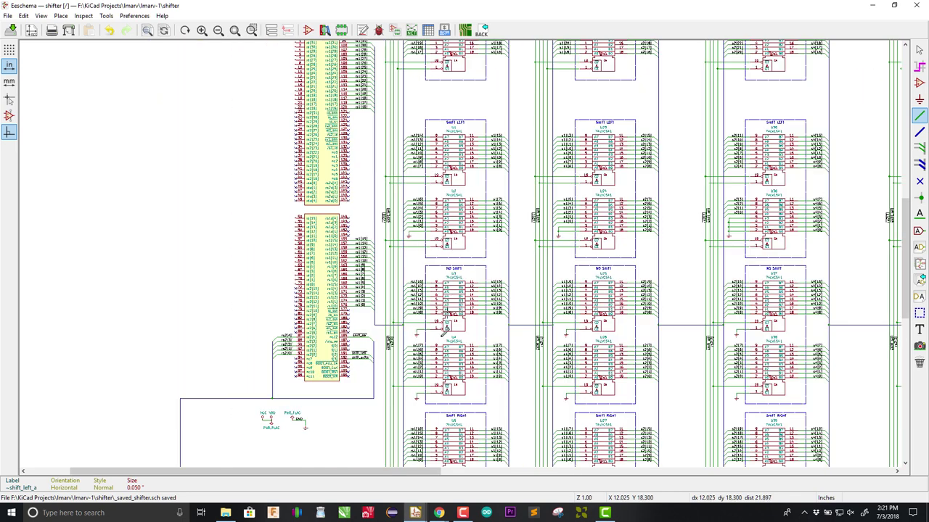
{"action": "scroll", "coordinate": [437, 339], "scroll_direction": "up", "scroll_amount": 1}
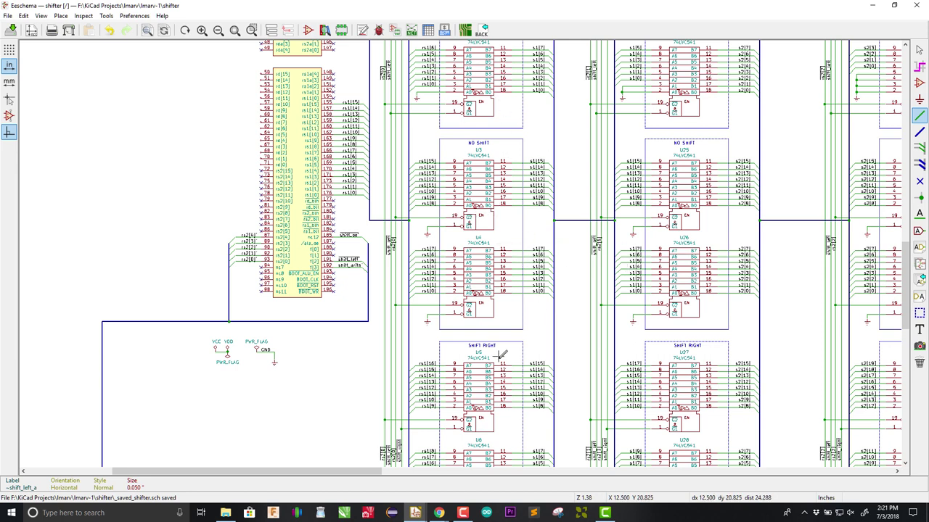
Step: Examine the enable connections of the shift-by-16 stage's lower SHIFT LEFT and NO SHIFT buffers, U59 to U62
{"action": "scroll", "coordinate": [485, 206], "scroll_direction": "down", "scroll_amount": 4}
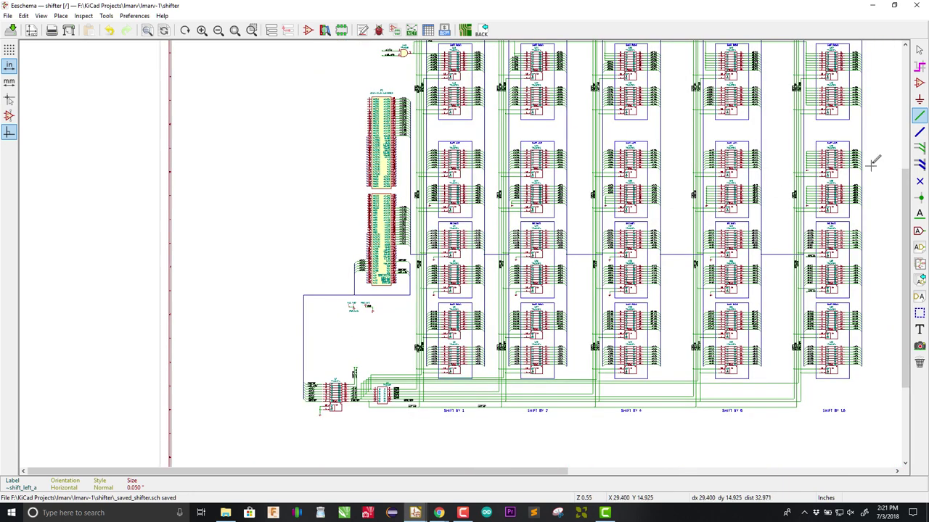
{"action": "scroll", "coordinate": [871, 161], "scroll_direction": "up", "scroll_amount": 2}
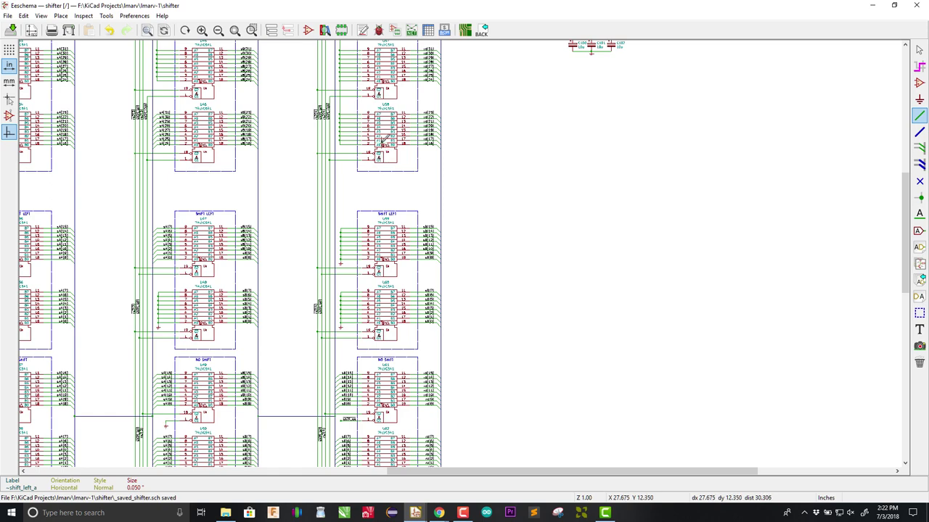
{"action": "scroll", "coordinate": [387, 299], "scroll_direction": "down", "scroll_amount": 1}
{"action": "scroll", "coordinate": [440, 295], "scroll_direction": "up", "scroll_amount": 1}
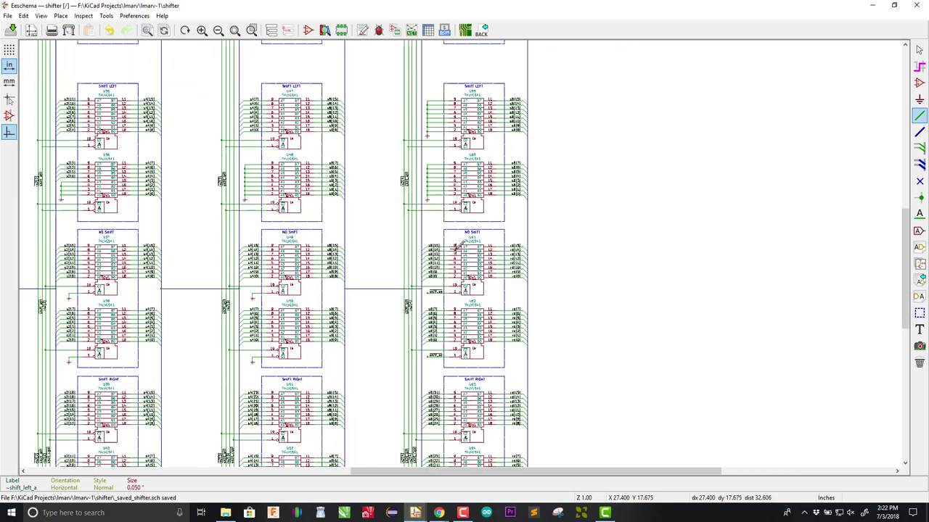
{"action": "scroll", "coordinate": [455, 246], "scroll_direction": "up", "scroll_amount": 1}
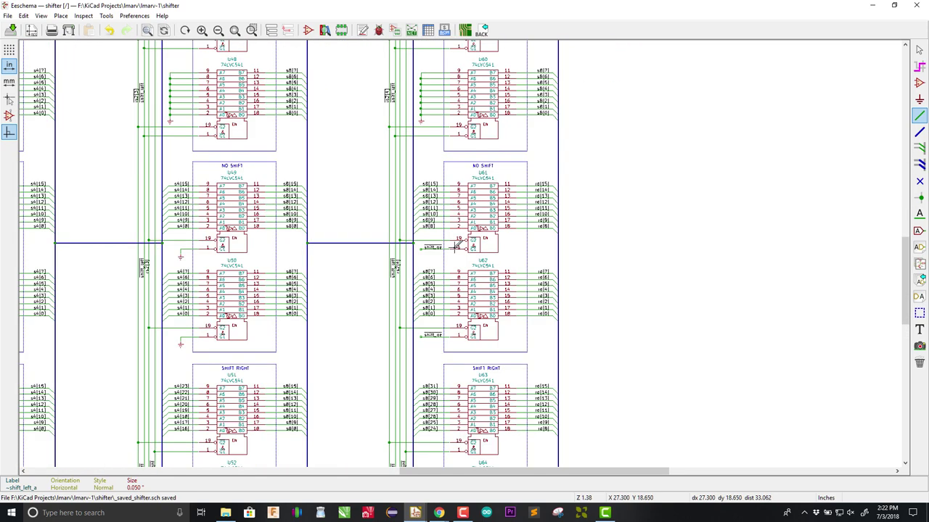
{"action": "scroll", "coordinate": [455, 247], "scroll_direction": "up", "scroll_amount": 1}
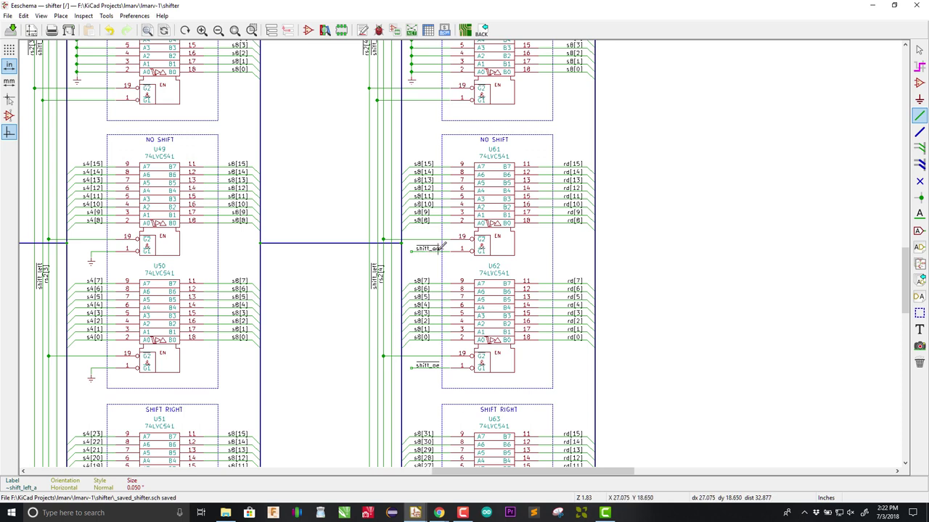
{"action": "scroll", "coordinate": [439, 248], "scroll_direction": "down", "scroll_amount": 2}
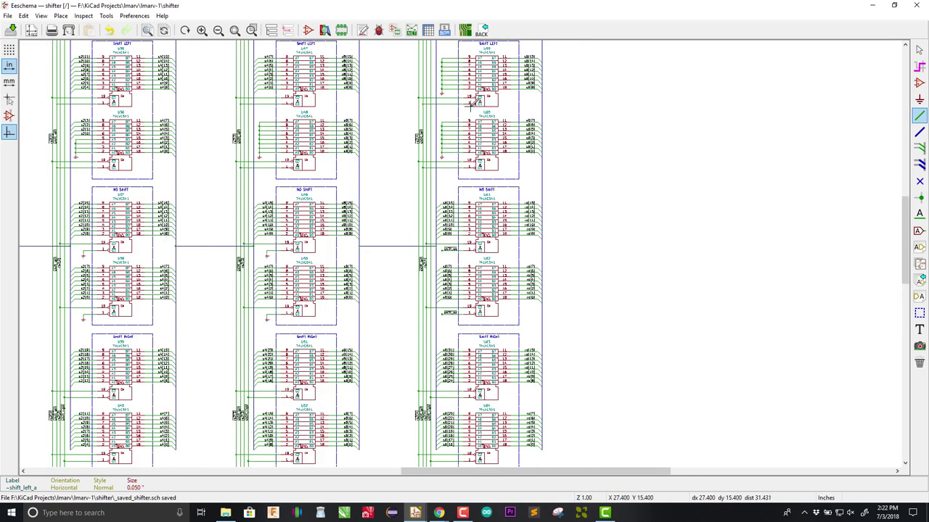
{"action": "scroll", "coordinate": [456, 248], "scroll_direction": "up", "scroll_amount": 1}
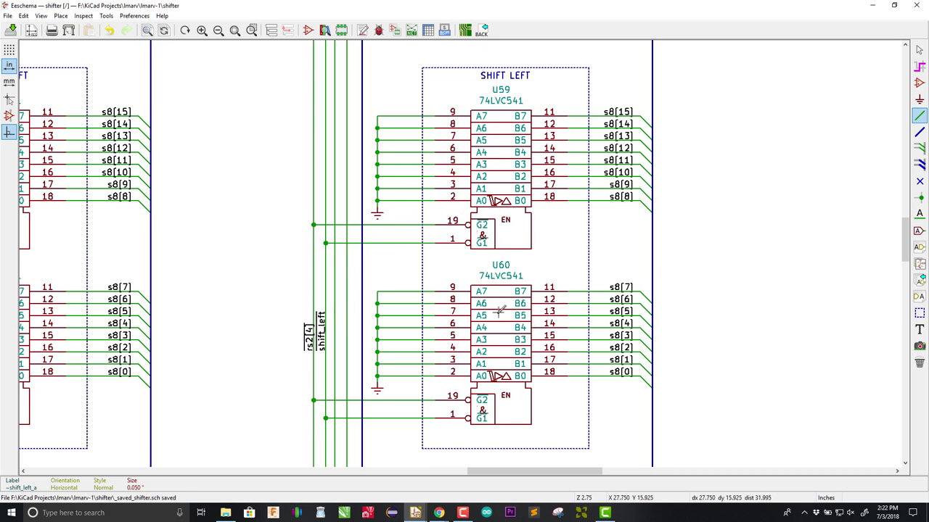
{"action": "scroll", "coordinate": [499, 311], "scroll_direction": "down", "scroll_amount": 5}
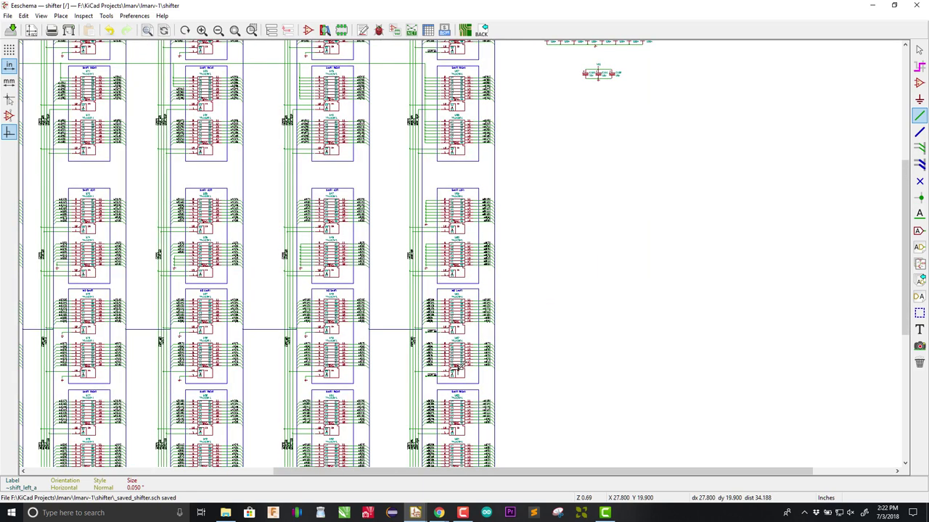
{"action": "scroll", "coordinate": [455, 330], "scroll_direction": "up", "scroll_amount": 2}
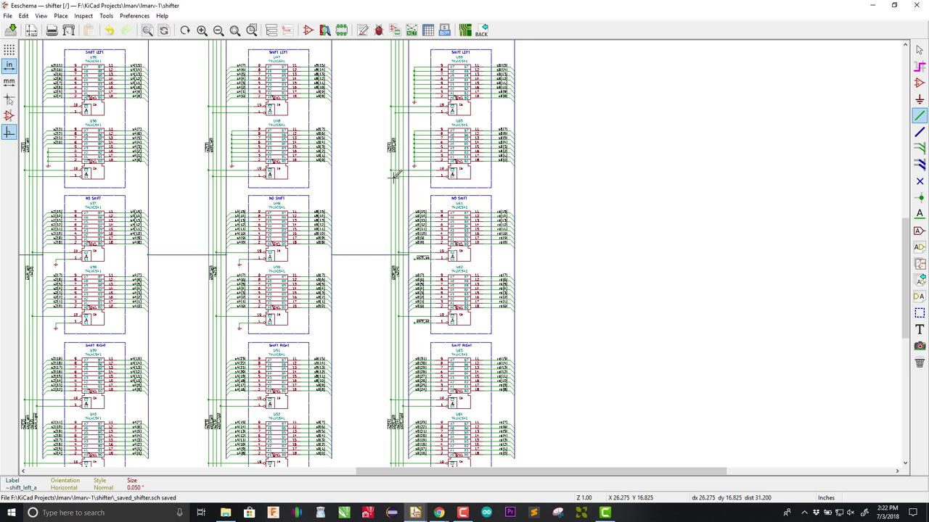
{"action": "scroll", "coordinate": [398, 171], "scroll_direction": "up", "scroll_amount": 2}
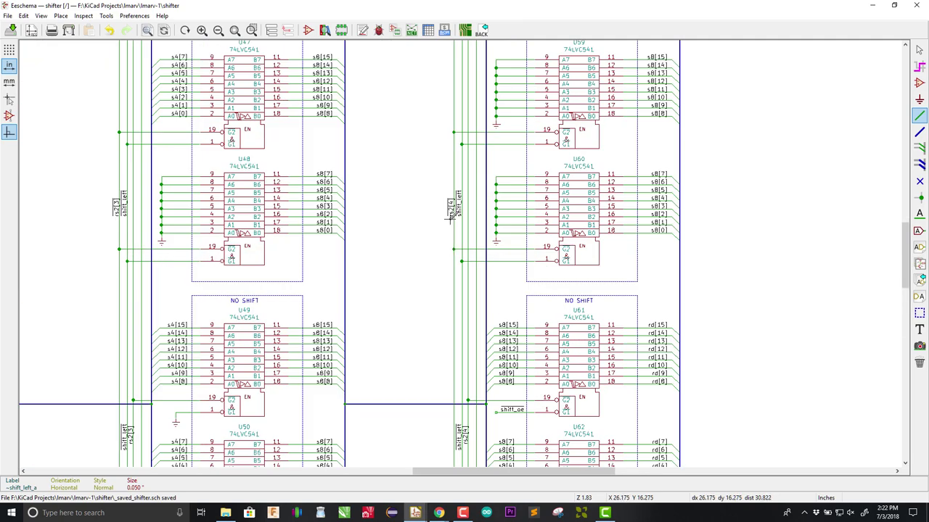
{"action": "scroll", "coordinate": [450, 232], "scroll_direction": "up", "scroll_amount": 2}
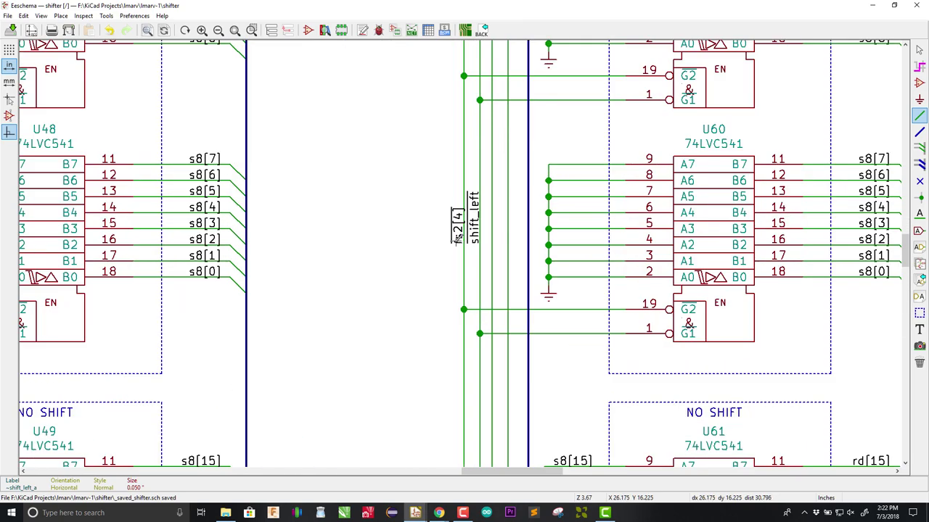
{"action": "scroll", "coordinate": [457, 238], "scroll_direction": "down", "scroll_amount": 6}
{"action": "scroll", "coordinate": [428, 255], "scroll_direction": "up", "scroll_amount": 3}
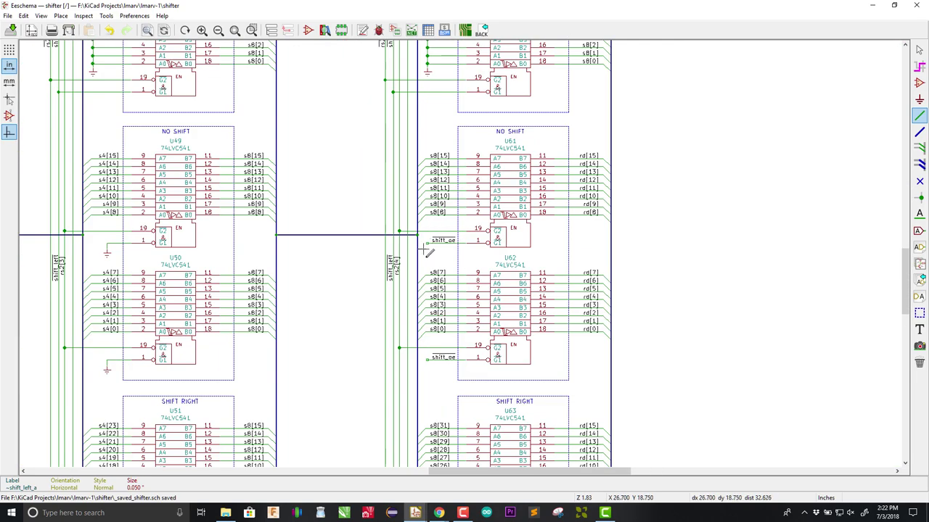
{"action": "scroll", "coordinate": [438, 243], "scroll_direction": "down", "scroll_amount": 2}
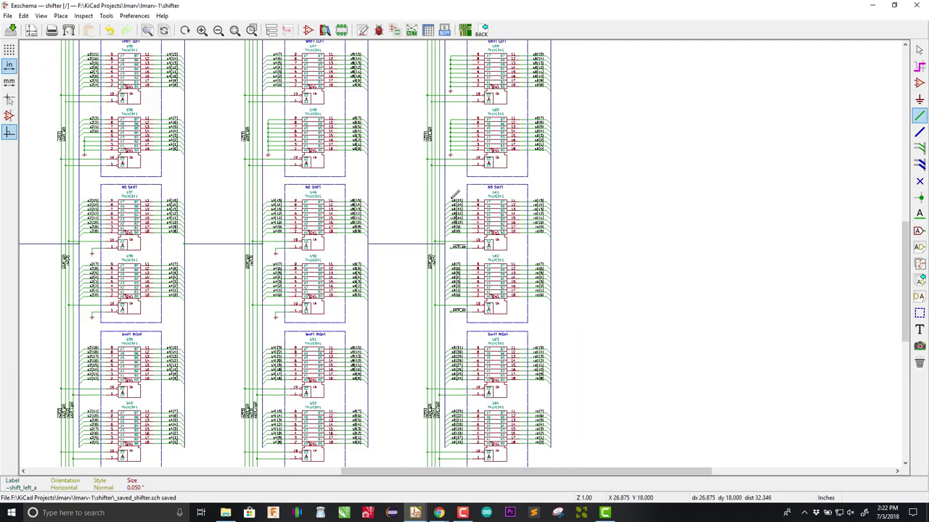
Step: Compare the enable signals of the shift-by-16 SHIFT RIGHT buffers U57 and U58 with U61's inverted shift_oe enable
{"action": "scroll", "coordinate": [419, 195], "scroll_direction": "down", "scroll_amount": 4}
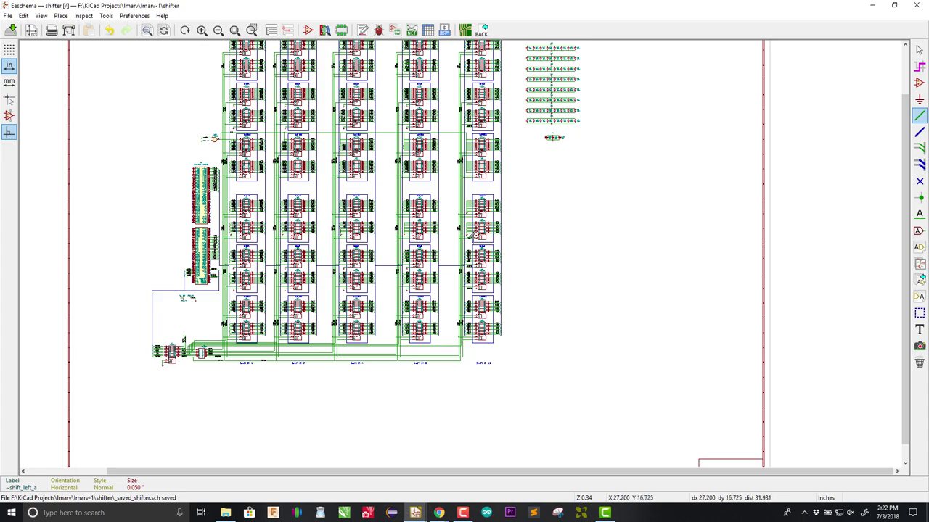
{"action": "scroll", "coordinate": [468, 156], "scroll_direction": "up", "scroll_amount": 6}
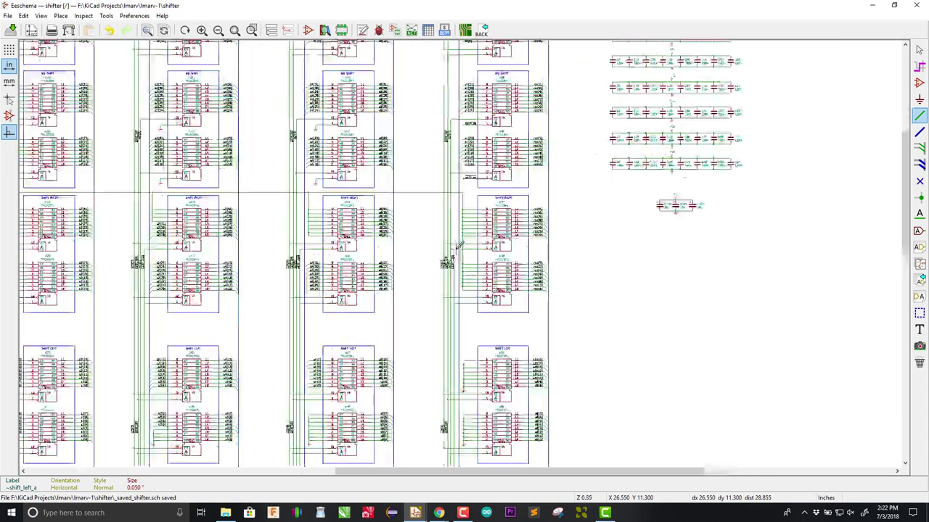
{"action": "scroll", "coordinate": [457, 247], "scroll_direction": "up", "scroll_amount": 2}
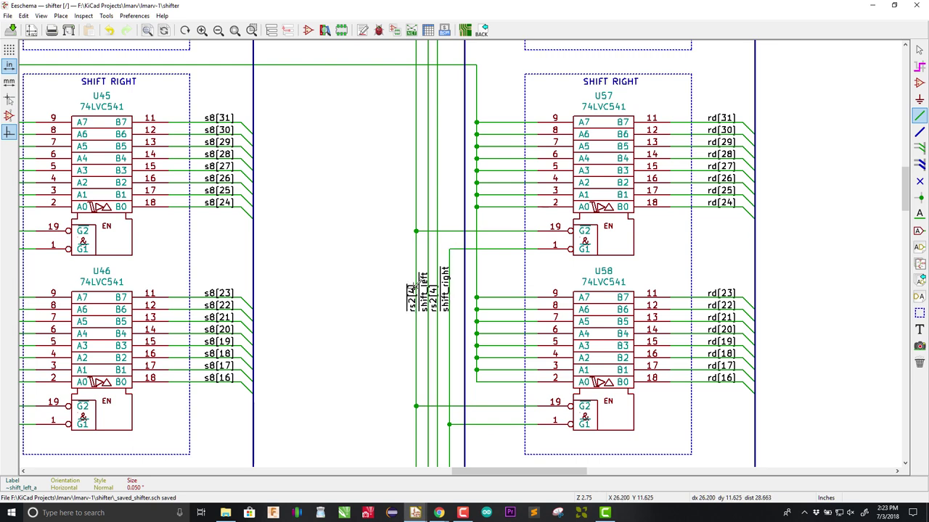
{"action": "scroll", "coordinate": [416, 289], "scroll_direction": "down", "scroll_amount": 2}
{"action": "scroll", "coordinate": [510, 340], "scroll_direction": "down", "scroll_amount": 4}
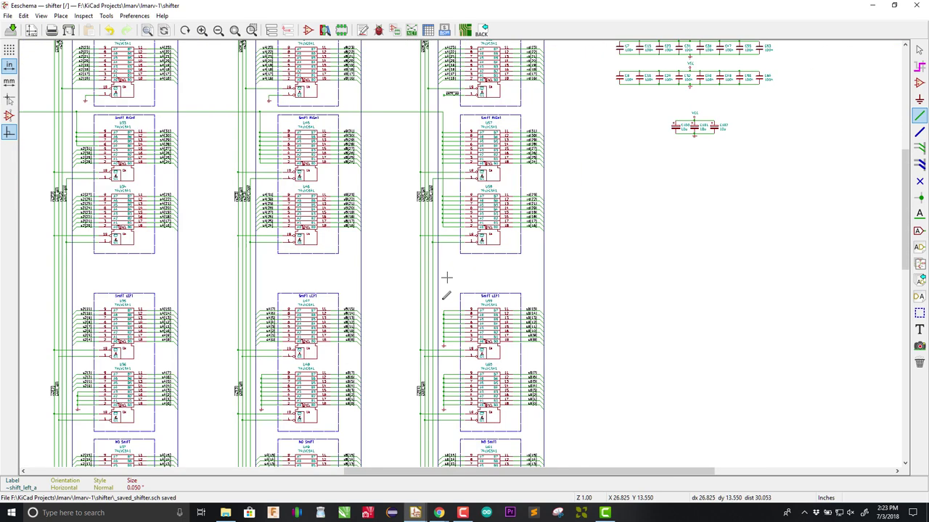
{"action": "scroll", "coordinate": [439, 425], "scroll_direction": "up", "scroll_amount": 3}
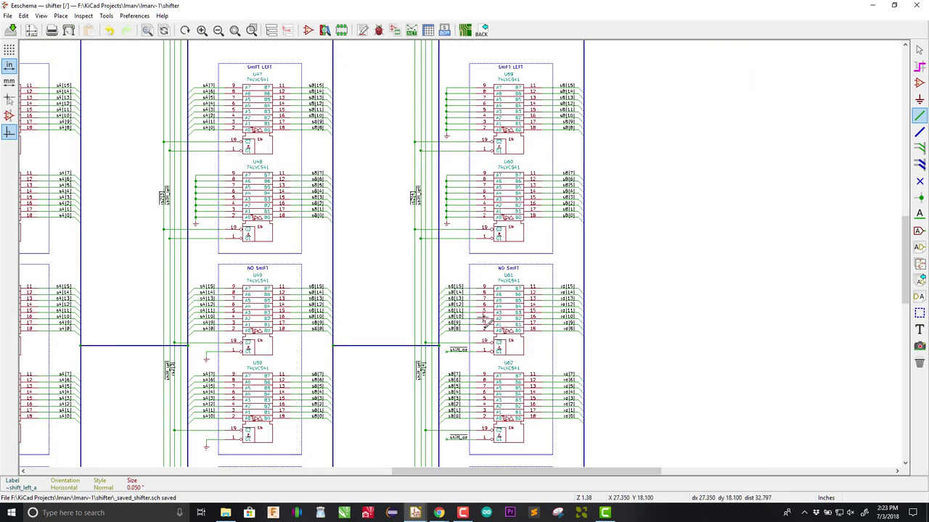
{"action": "scroll", "coordinate": [468, 352], "scroll_direction": "up", "scroll_amount": 3}
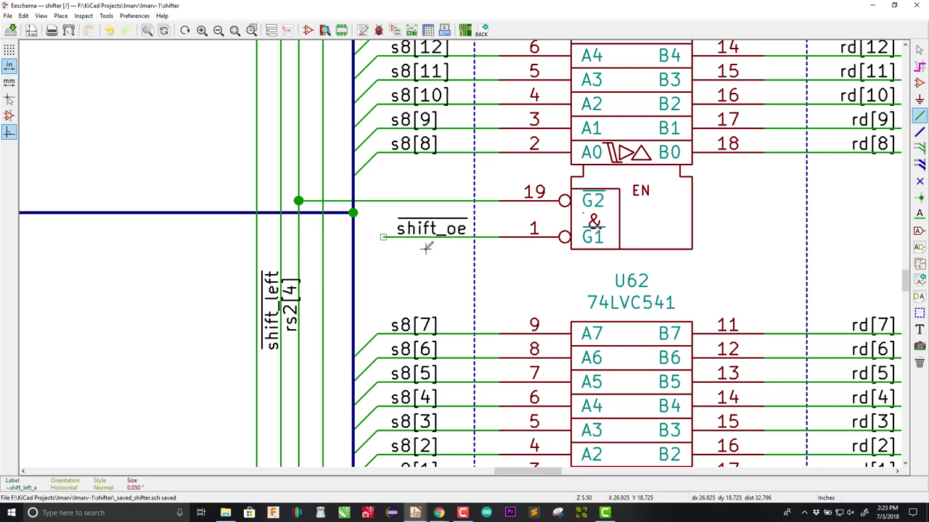
Step: Check the enable wiring of the lower shift-by-16 SHIFT LEFT, NO SHIFT and SHIFT RIGHT buffers, U59 to U64
{"action": "scroll", "coordinate": [426, 247], "scroll_direction": "down", "scroll_amount": 5}
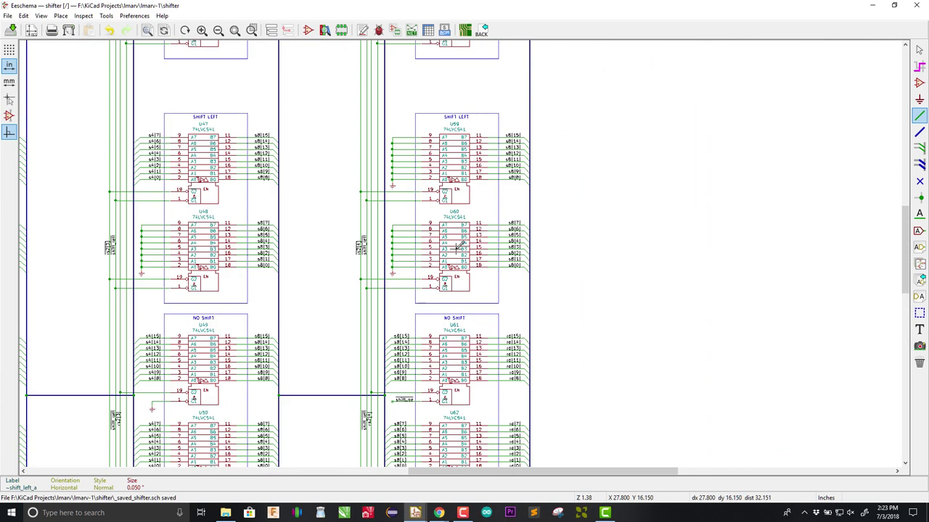
{"action": "scroll", "coordinate": [488, 151], "scroll_direction": "up", "scroll_amount": 1}
{"action": "scroll", "coordinate": [457, 247], "scroll_direction": "down", "scroll_amount": 1}
{"action": "scroll", "coordinate": [457, 248], "scroll_direction": "down", "scroll_amount": 1}
{"action": "scroll", "coordinate": [456, 247], "scroll_direction": "up", "scroll_amount": 2}
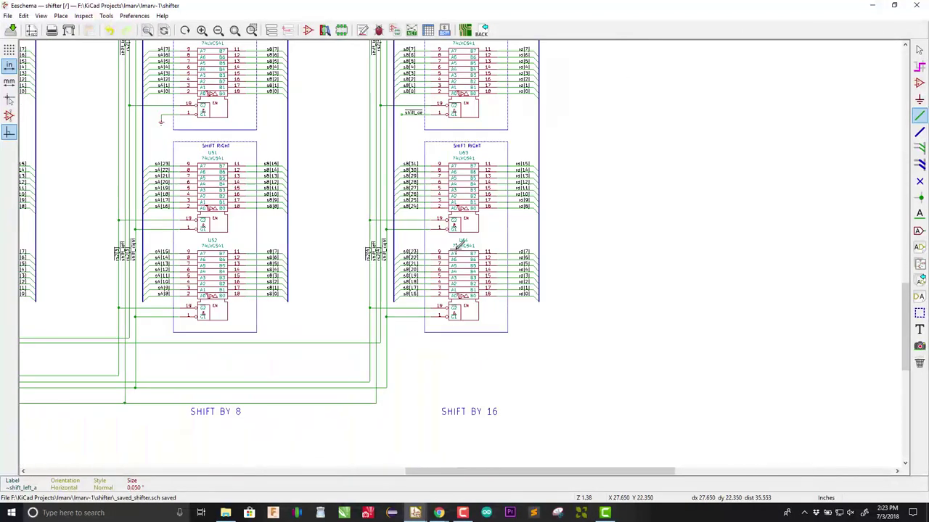
{"action": "scroll", "coordinate": [455, 245], "scroll_direction": "up", "scroll_amount": 1}
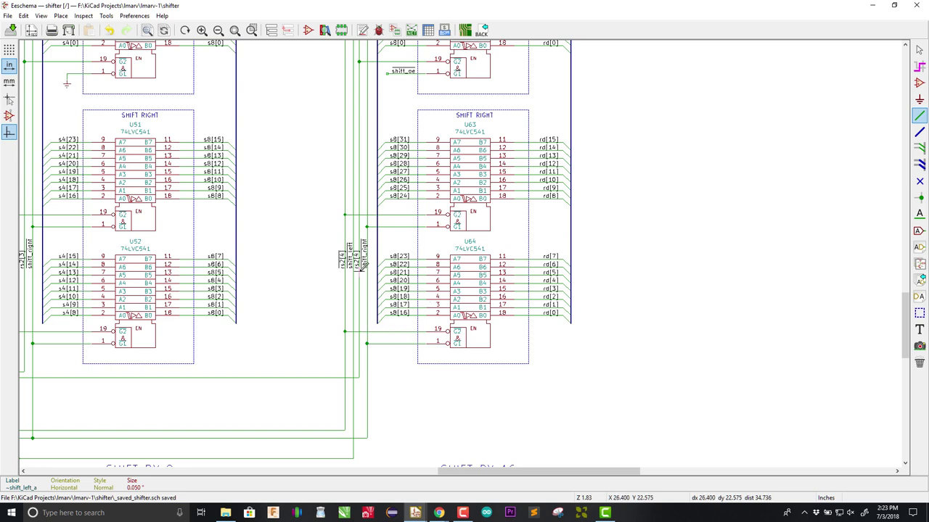
{"action": "scroll", "coordinate": [353, 249], "scroll_direction": "down", "scroll_amount": 3}
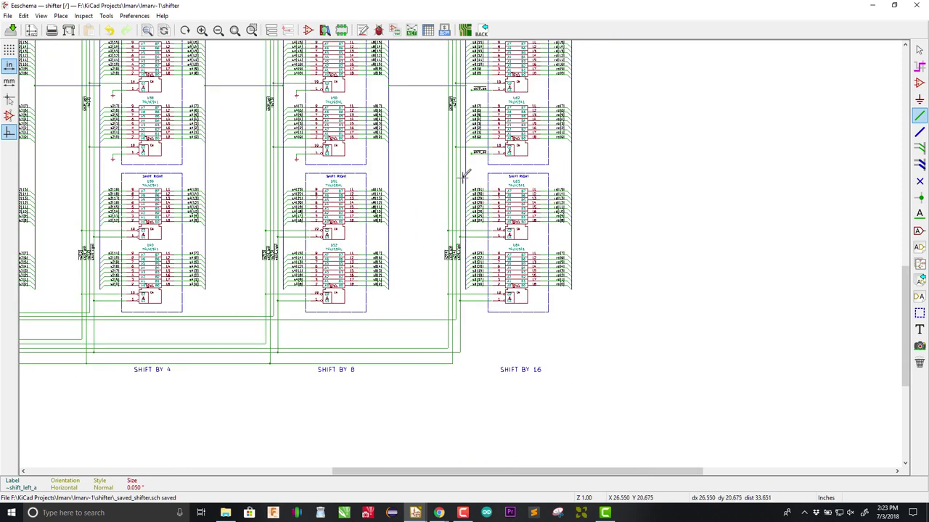
{"action": "scroll", "coordinate": [465, 89], "scroll_direction": "up", "scroll_amount": 2}
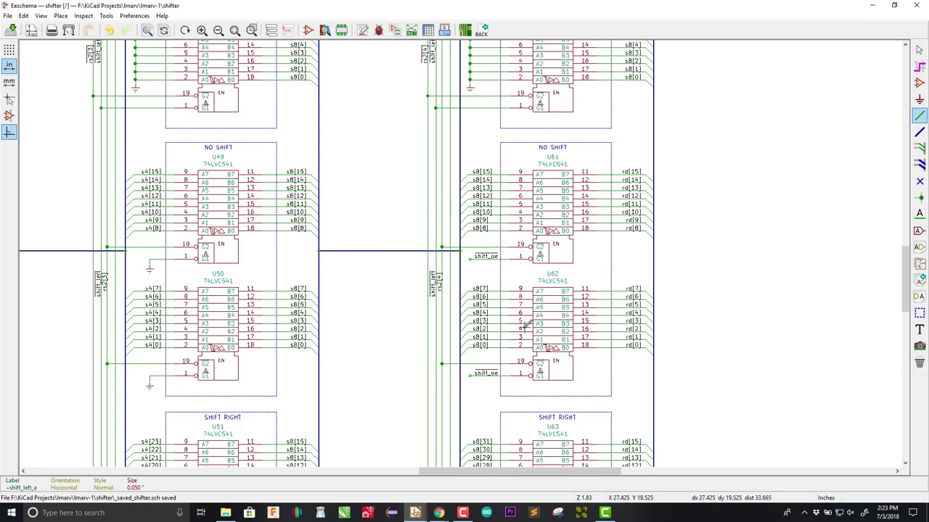
{"action": "scroll", "coordinate": [525, 327], "scroll_direction": "down", "scroll_amount": 1}
{"action": "scroll", "coordinate": [420, 244], "scroll_direction": "up", "scroll_amount": 1}
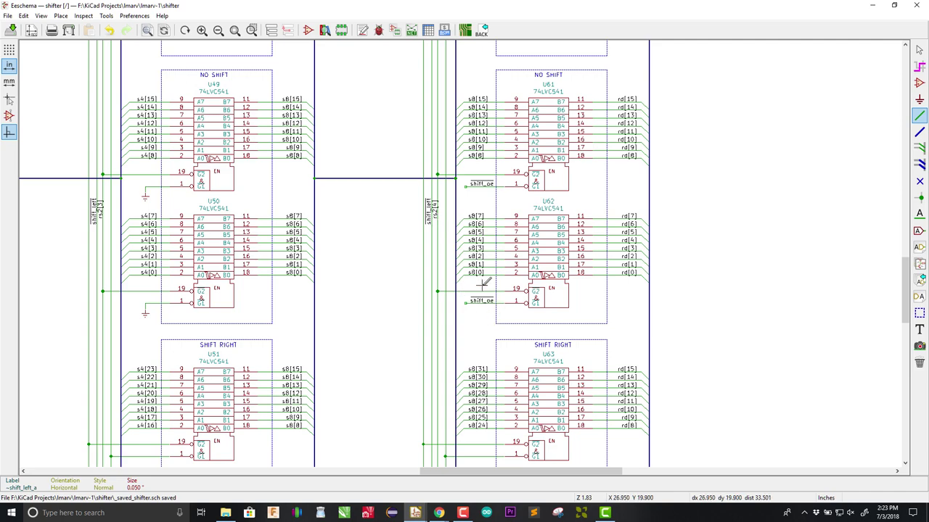
{"action": "scroll", "coordinate": [484, 285], "scroll_direction": "down", "scroll_amount": 3}
{"action": "scroll", "coordinate": [456, 247], "scroll_direction": "up", "scroll_amount": 2}
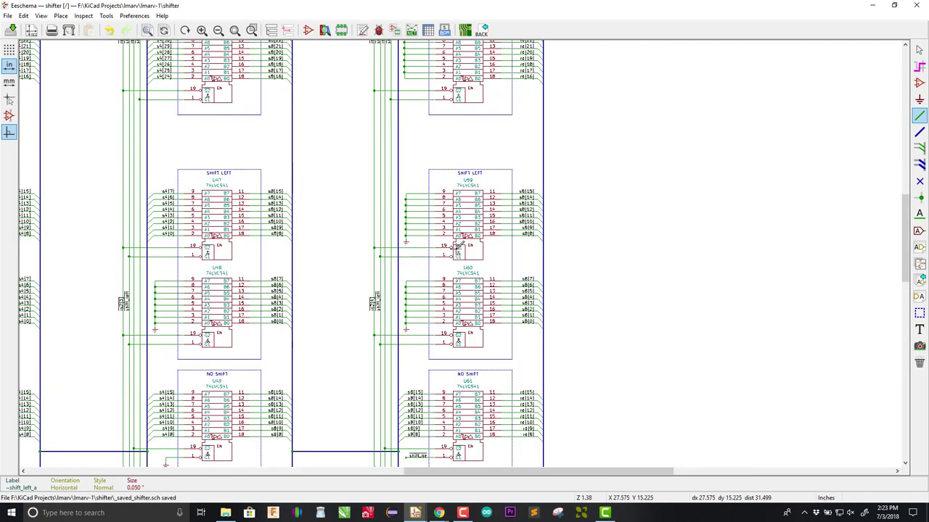
Step: Remove the no-connect flags from the rd[31] to rd[16] pins of edge connector P1
{"action": "scroll", "coordinate": [457, 247], "scroll_direction": "down", "scroll_amount": 7}
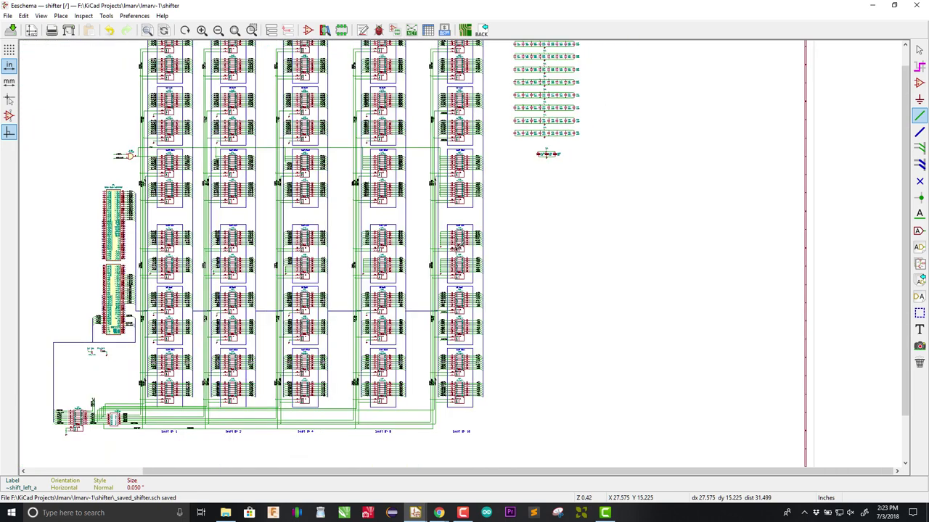
{"action": "scroll", "coordinate": [375, 238], "scroll_direction": "up", "scroll_amount": 2}
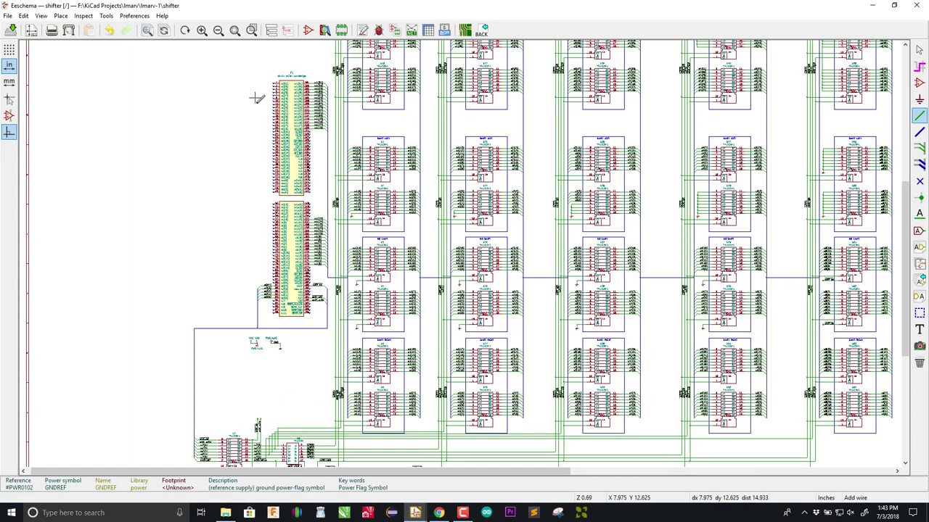
{"action": "scroll", "coordinate": [457, 246], "scroll_direction": "up", "scroll_amount": 5}
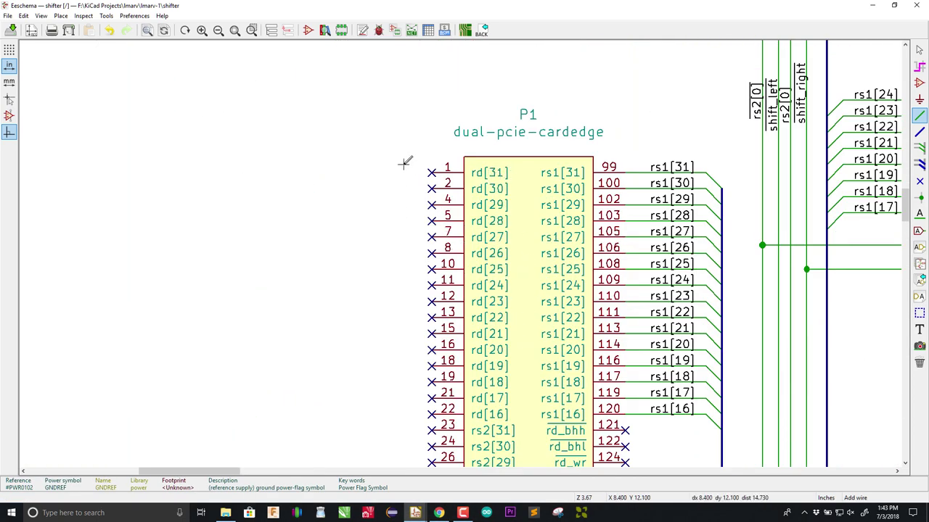
{"action": "left_click_drag", "start_coordinate": [399, 163], "coordinate": [431, 424], "text": "ctrl+shift"}
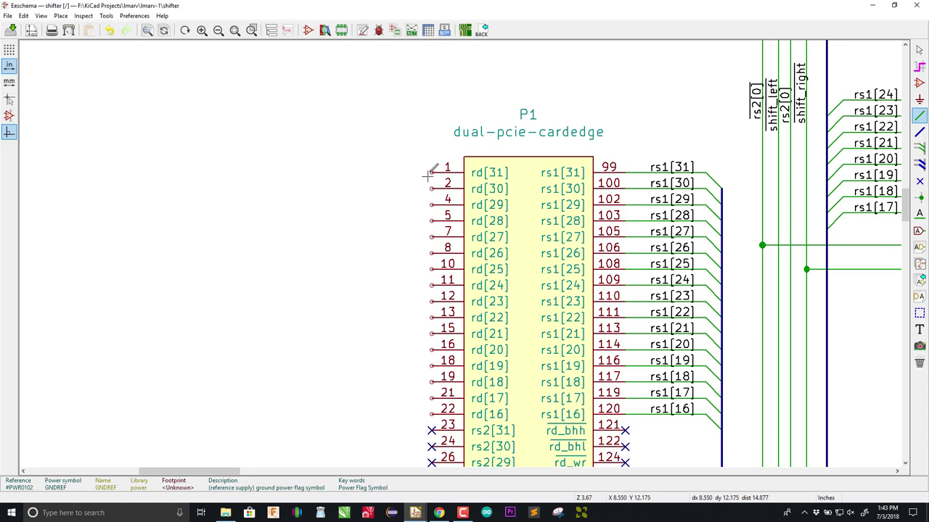
Step: Remove the no-connect flags from P1's rd[15] to rd[0] pins, 50 to 71
{"action": "scroll", "coordinate": [456, 239], "scroll_direction": "down", "scroll_amount": 4}
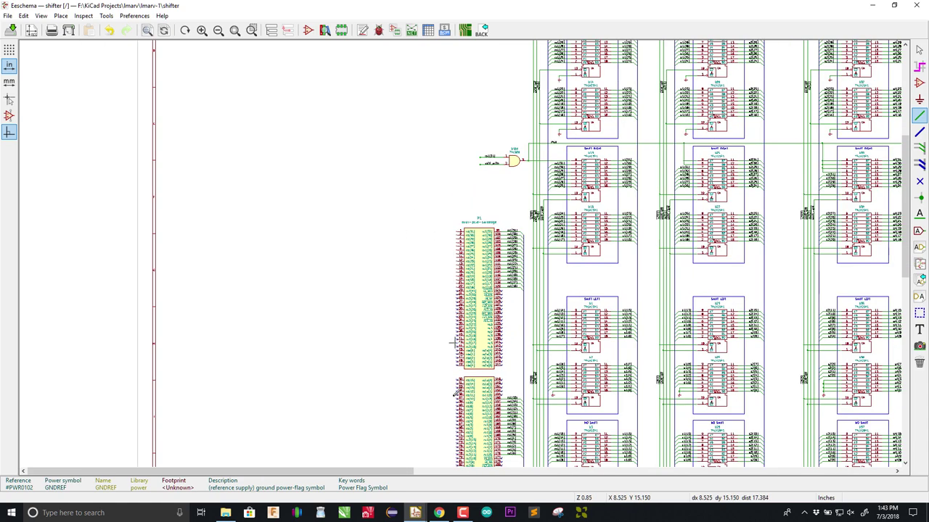
{"action": "scroll", "coordinate": [457, 245], "scroll_direction": "up", "scroll_amount": 1}
{"action": "scroll", "coordinate": [455, 248], "scroll_direction": "up", "scroll_amount": 2}
{"action": "left_click_drag", "start_coordinate": [408, 134], "coordinate": [431, 324], "text": "ctrl+shift"}
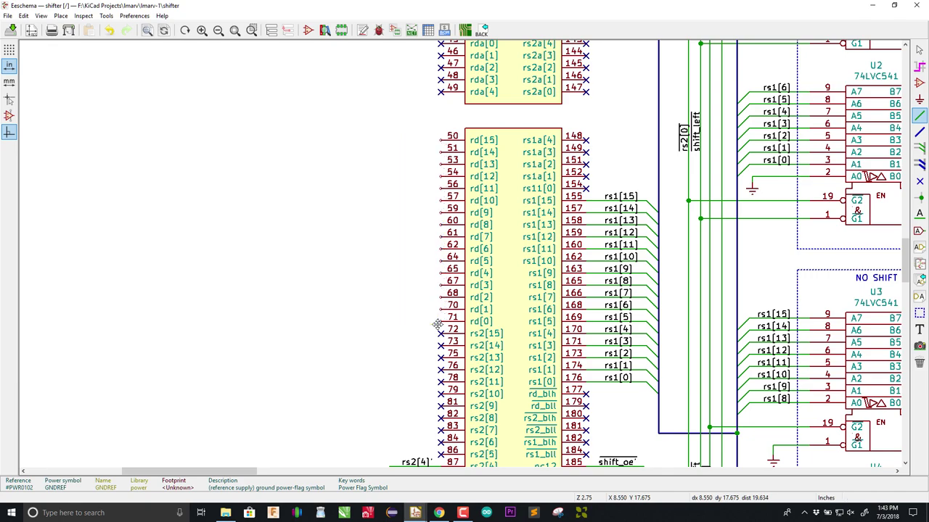
{"action": "scroll", "coordinate": [532, 187], "scroll_direction": "down", "scroll_amount": 6}
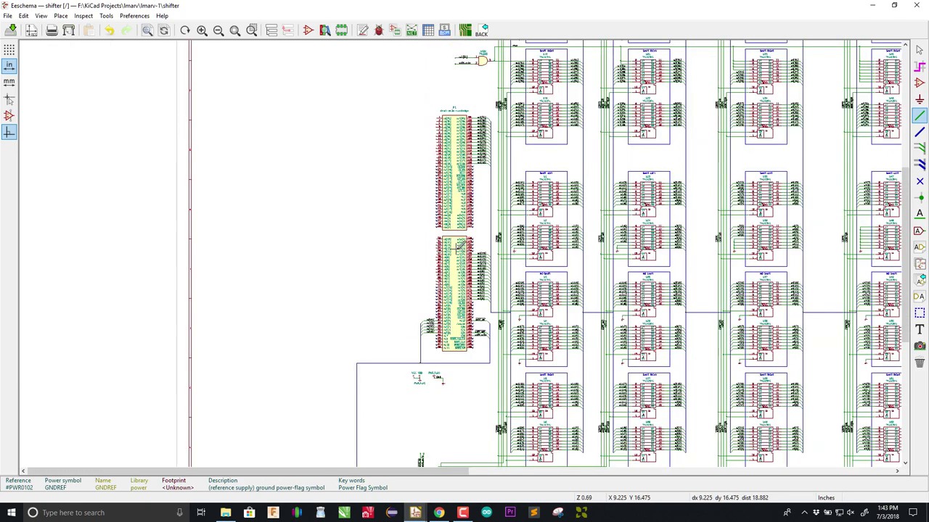
Step: Set the value of AND gate U10A to 74LVC08
{"action": "scroll", "coordinate": [571, 259], "scroll_direction": "down", "scroll_amount": 1}
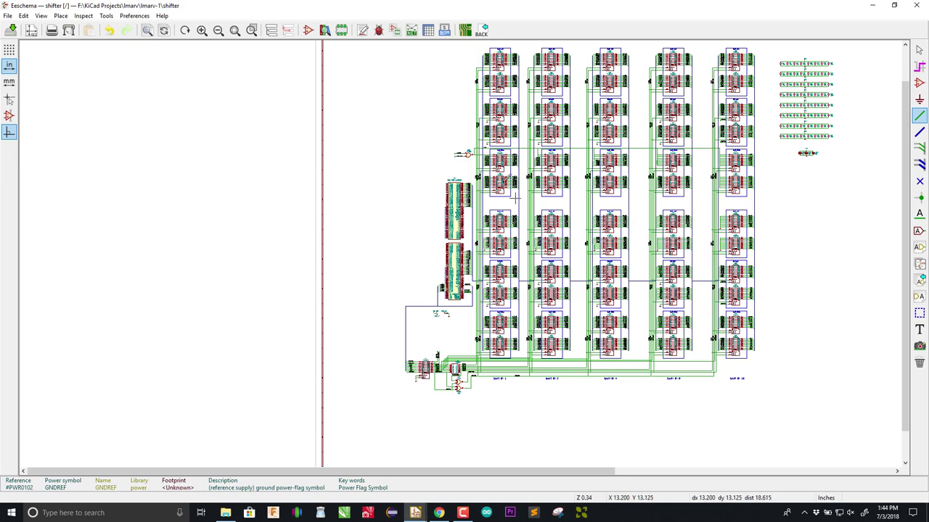
{"action": "scroll", "coordinate": [480, 150], "scroll_direction": "up", "scroll_amount": 7}
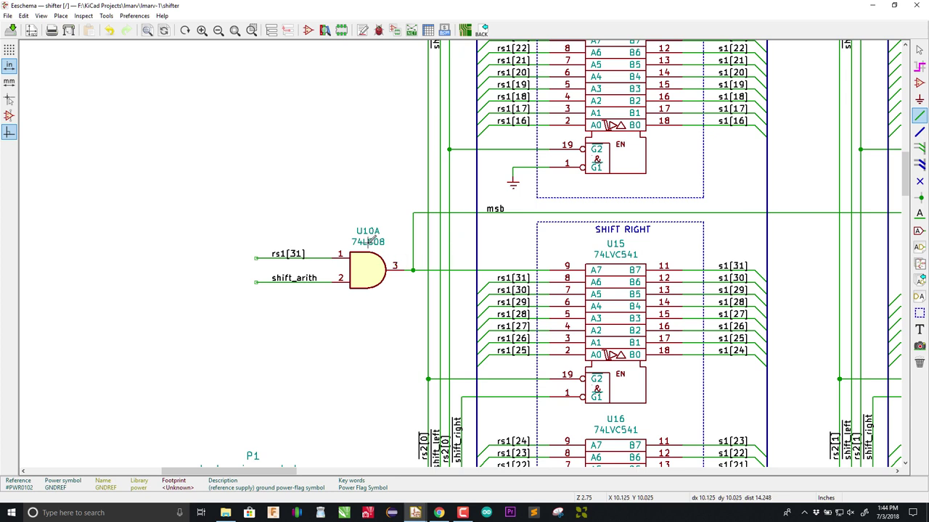
{"action": "double_click", "coordinate": [371, 242]}
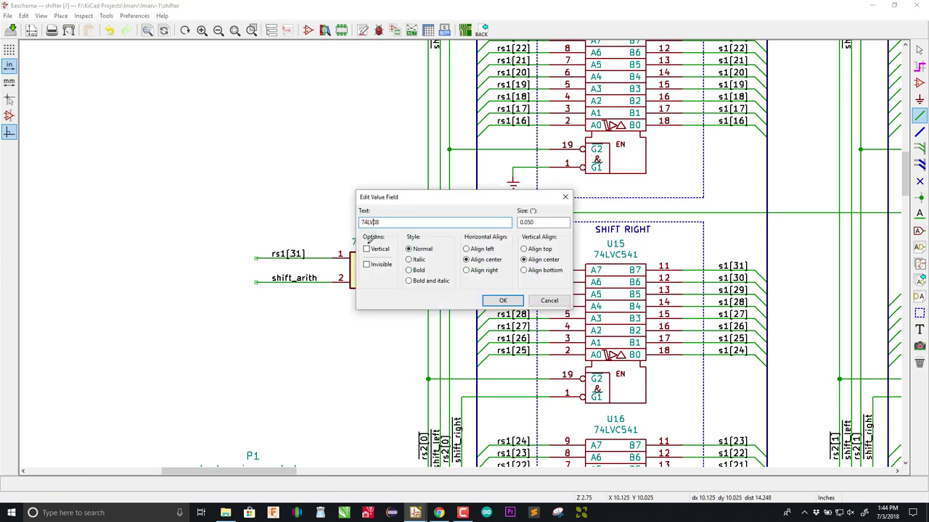
{"action": "key", "text": "Return"}
Step: Examine AND gate U10A's inputs and the msb line it drives to the SHIFT RIGHT buffers
{"action": "scroll", "coordinate": [456, 247], "scroll_direction": "down", "scroll_amount": 7}
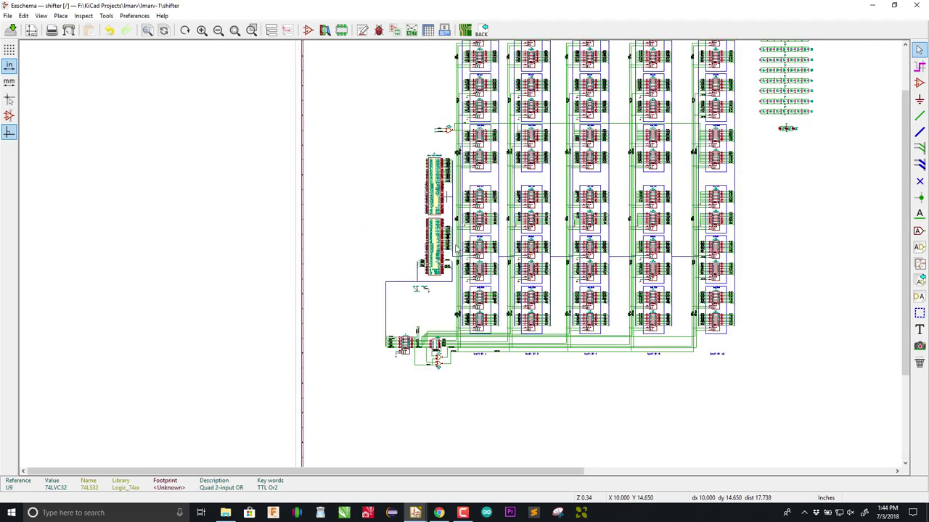
{"action": "scroll", "coordinate": [456, 247], "scroll_direction": "up", "scroll_amount": 2}
{"action": "scroll", "coordinate": [455, 248], "scroll_direction": "up", "scroll_amount": 6}
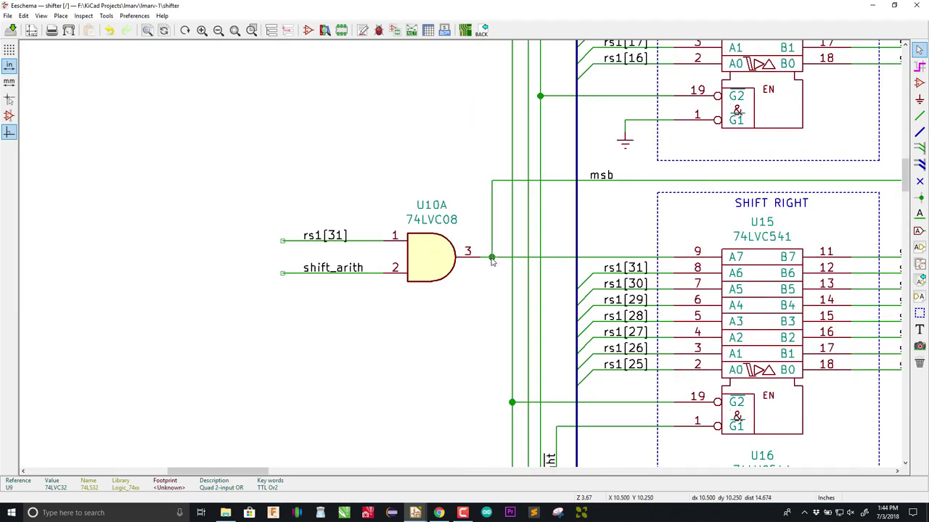
{"action": "scroll", "coordinate": [491, 260], "scroll_direction": "down", "scroll_amount": 2}
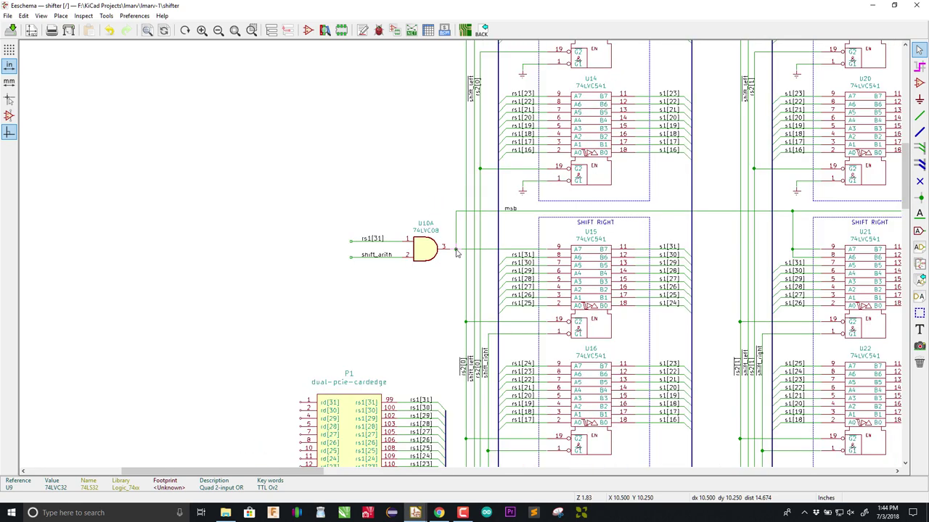
{"action": "scroll", "coordinate": [391, 268], "scroll_direction": "up", "scroll_amount": 1}
{"action": "scroll", "coordinate": [383, 279], "scroll_direction": "up", "scroll_amount": 1}
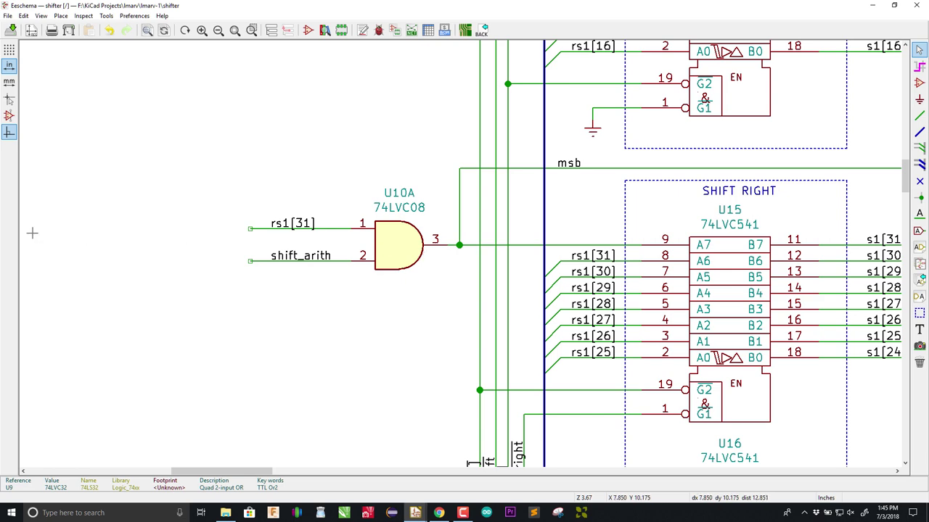
Step: Switch to Chrome, review the 74LVC08A data sheet's pinning, operating conditions and static characteristics, and close it
{"action": "key", "text": "alt+Tab"}
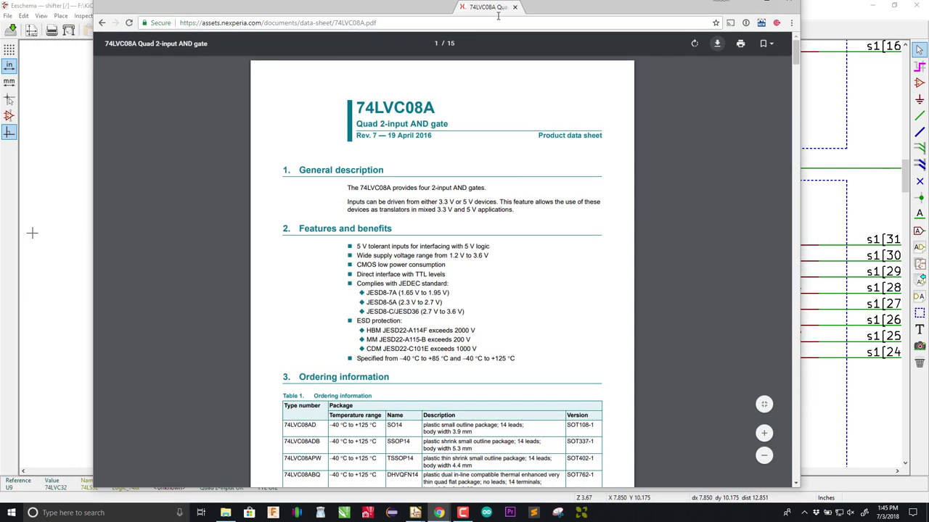
{"action": "scroll", "coordinate": [551, 240], "scroll_direction": "down", "scroll_amount": 8}
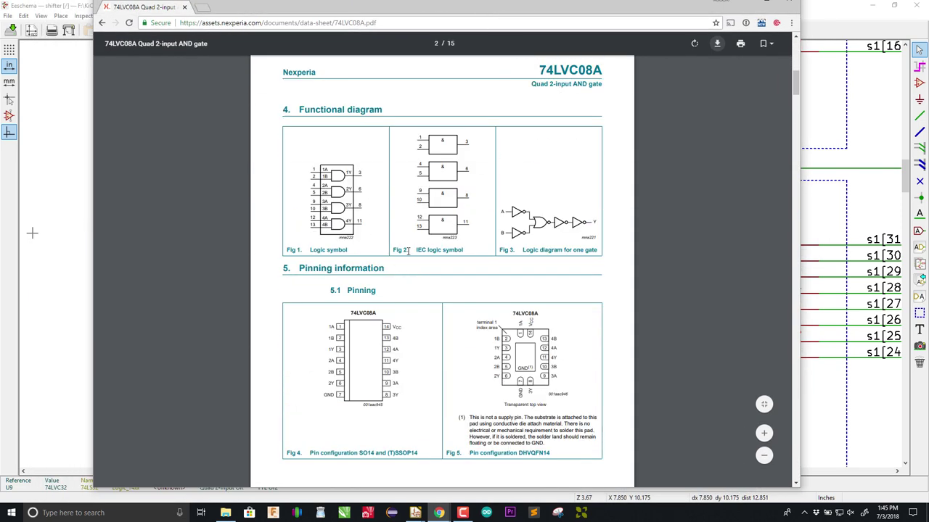
{"action": "scroll", "coordinate": [408, 251], "scroll_direction": "down", "scroll_amount": 10}
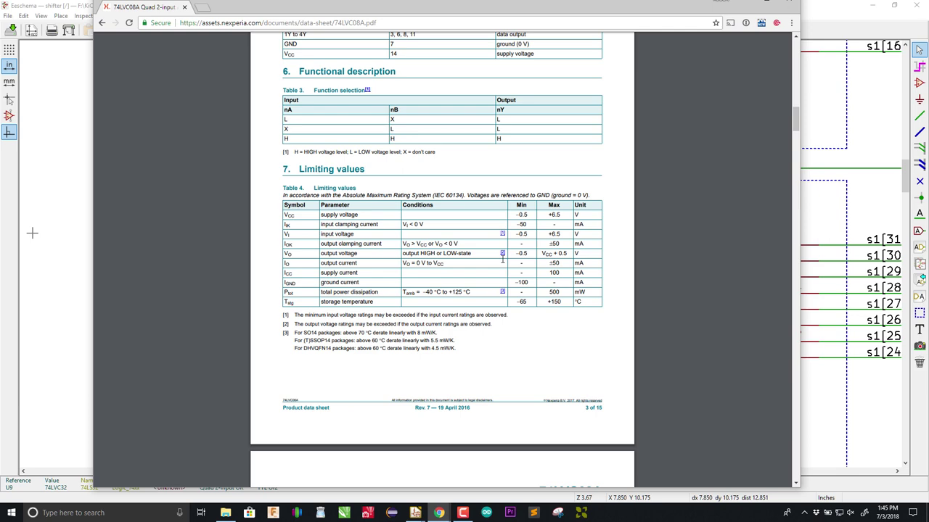
{"action": "scroll", "coordinate": [417, 241], "scroll_direction": "down", "scroll_amount": 5}
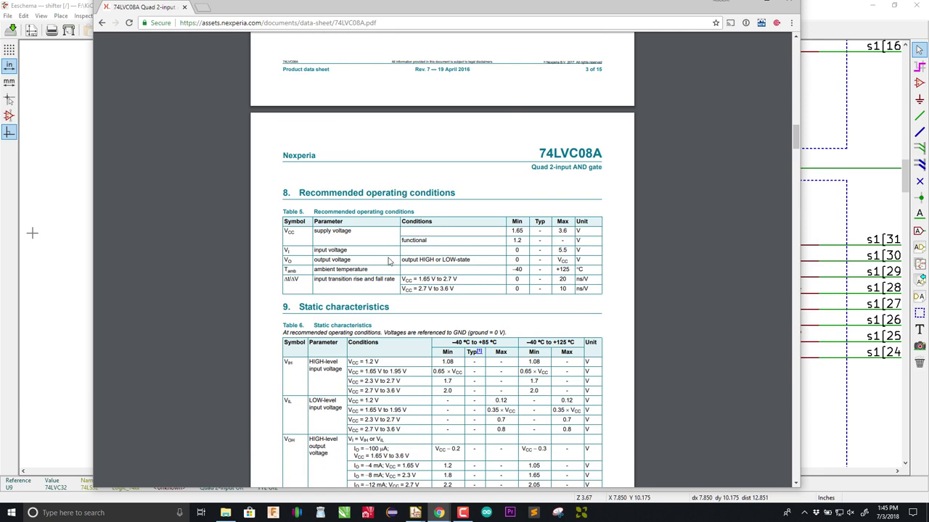
{"action": "scroll", "coordinate": [389, 262], "scroll_direction": "down", "scroll_amount": 4}
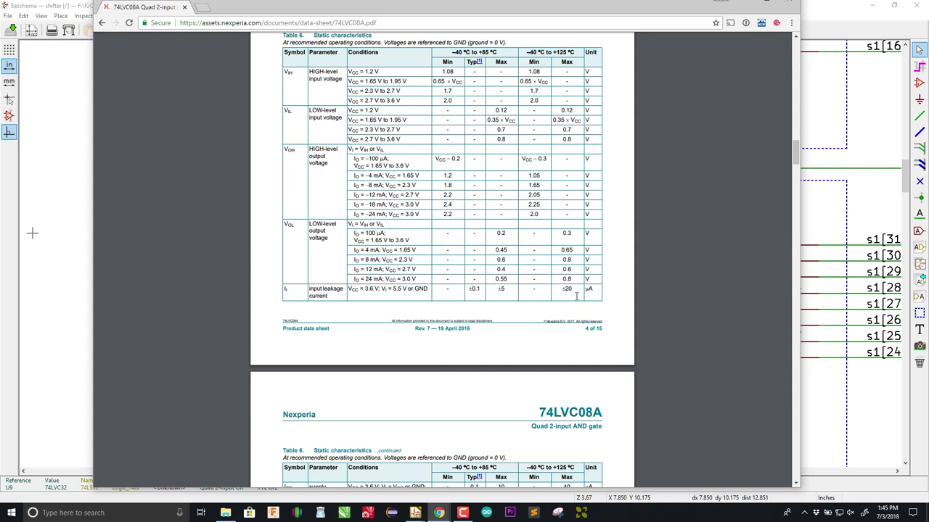
{"action": "scroll", "coordinate": [388, 297], "scroll_direction": "down", "scroll_amount": 1}
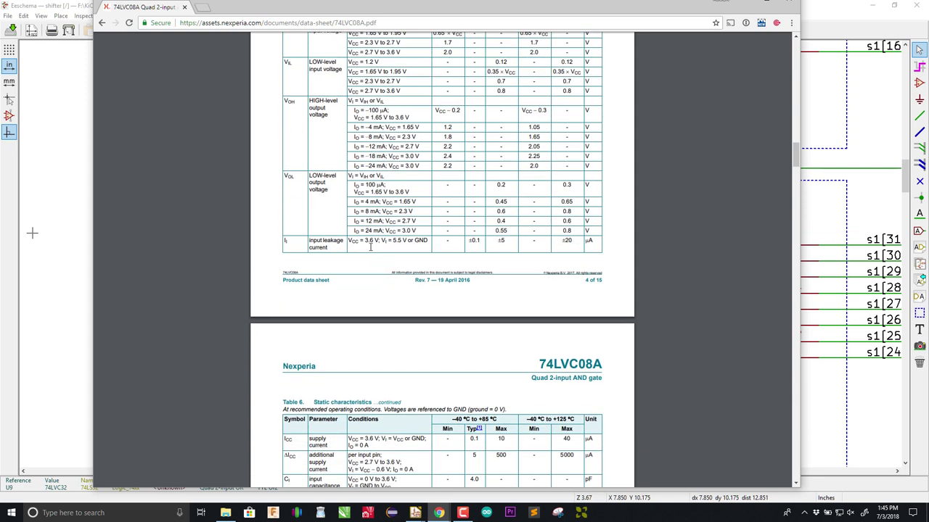
{"action": "scroll", "coordinate": [370, 246], "scroll_direction": "up", "scroll_amount": 3}
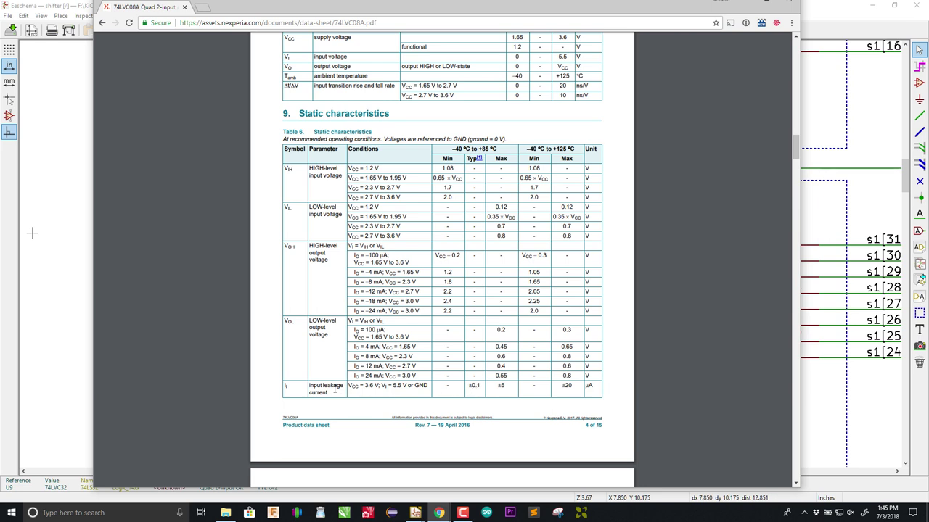
{"action": "scroll", "coordinate": [334, 390], "scroll_direction": "down", "scroll_amount": 1}
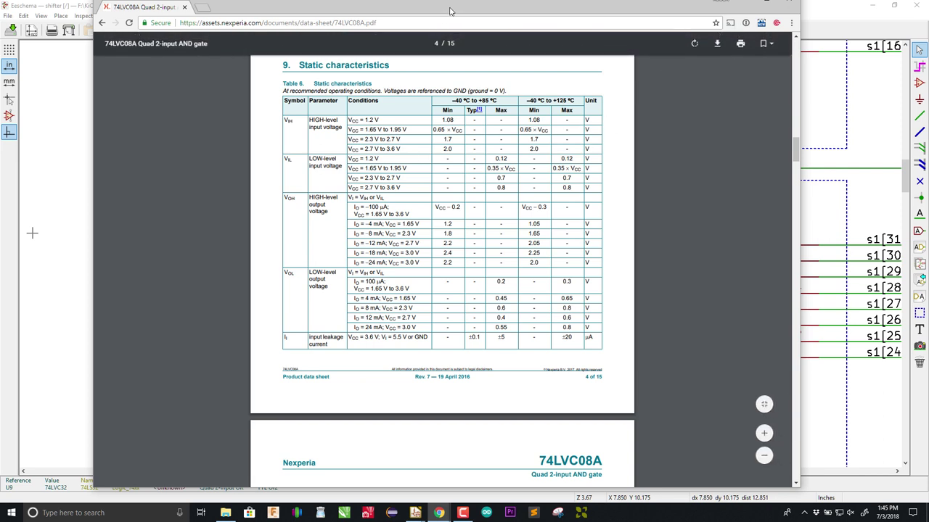
{"action": "left_click_drag", "start_coordinate": [450, 10], "coordinate": [448, 46]}
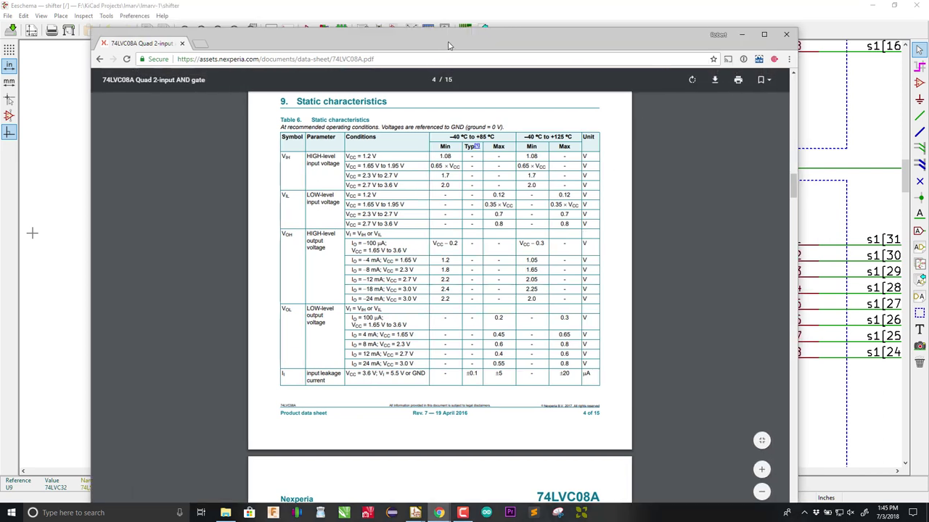
{"action": "left_click", "coordinate": [786, 34]}
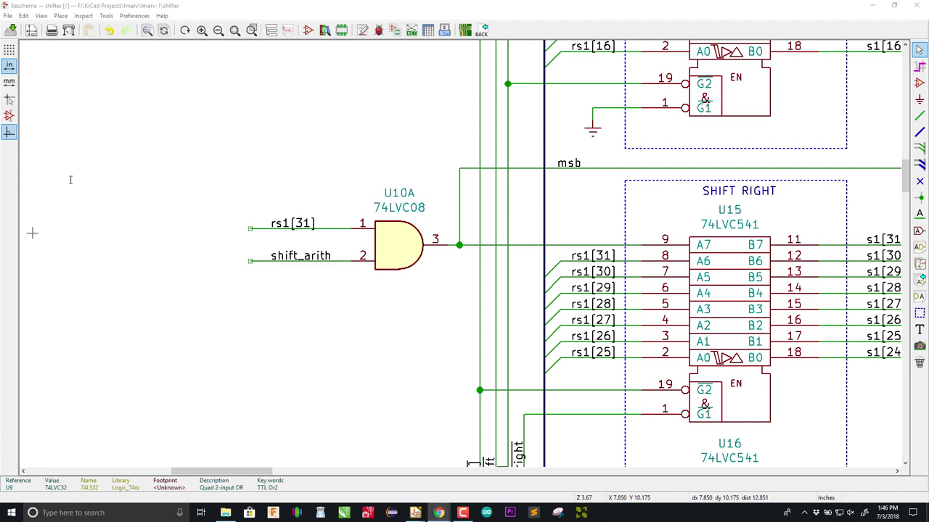
Step: Compare the LVC Designer's Guide charts of propagation delay versus load capacitance with the 74LVC541A data sheet's input capacitance and propagation delay
{"action": "key", "text": "alt+Tab"}
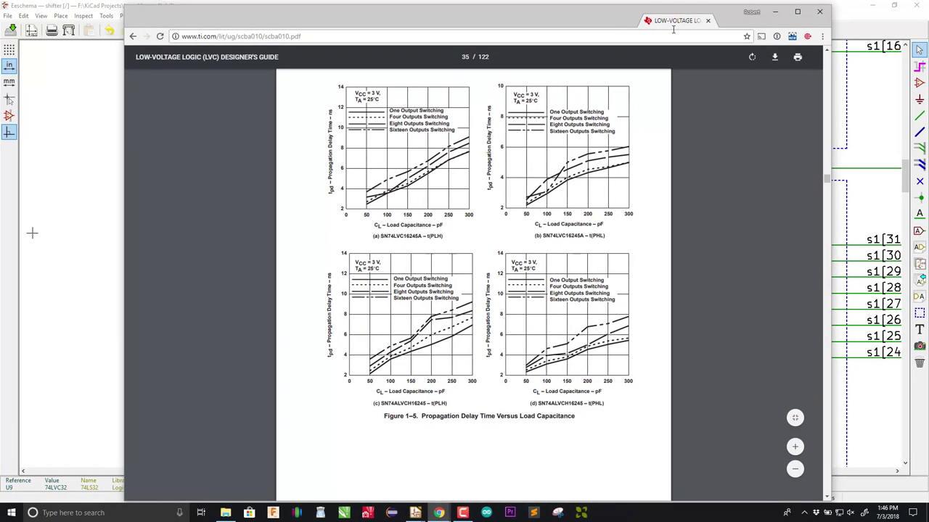
{"action": "mouse_move", "coordinate": [673, 29]}
{"action": "left_mouse_down"}
{"action": "mouse_move", "coordinate": [703, 25]}
{"action": "mouse_move", "coordinate": [657, 25]}
{"action": "left_mouse_up"}
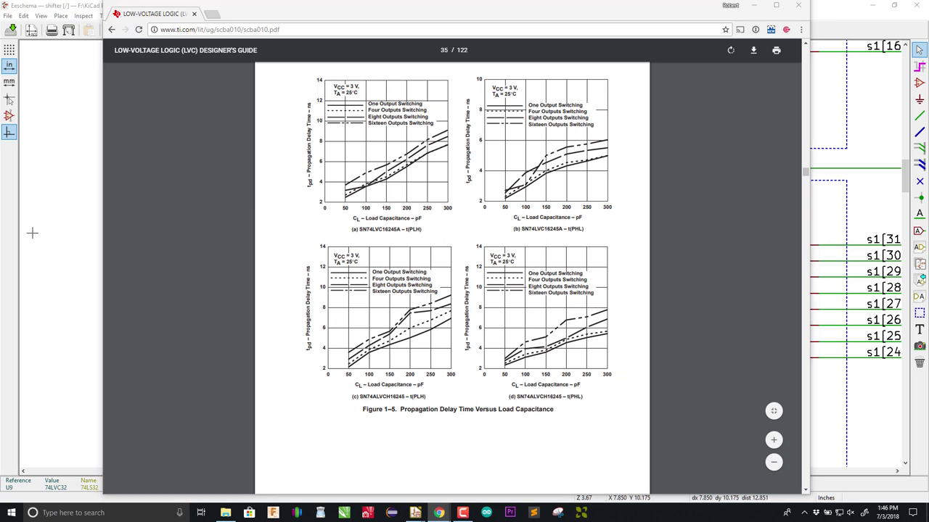
{"action": "key", "text": "alt+Tab"}
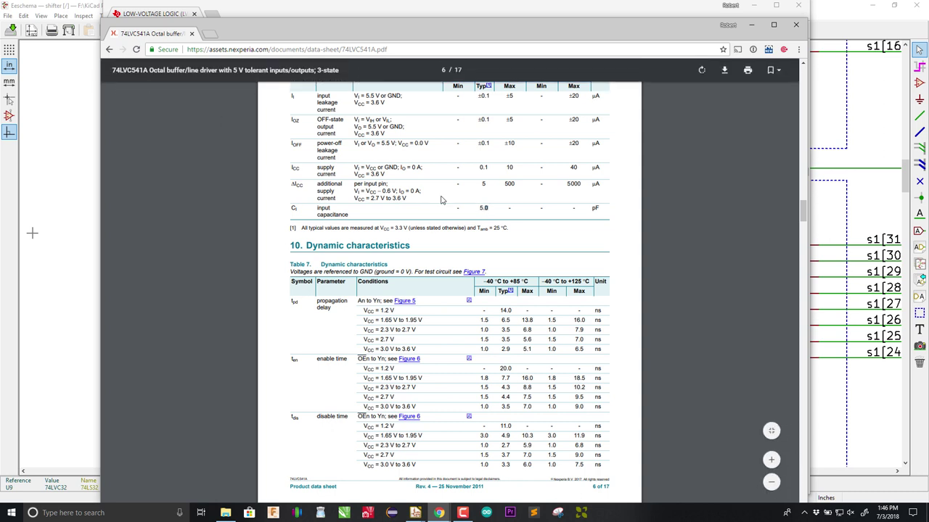
{"action": "left_click", "coordinate": [100, 5]}
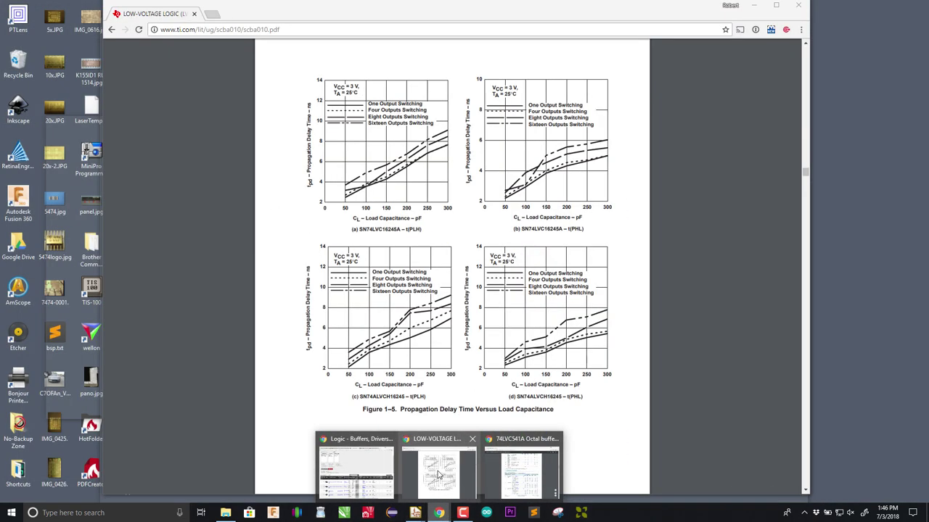
{"action": "left_click", "coordinate": [435, 471]}
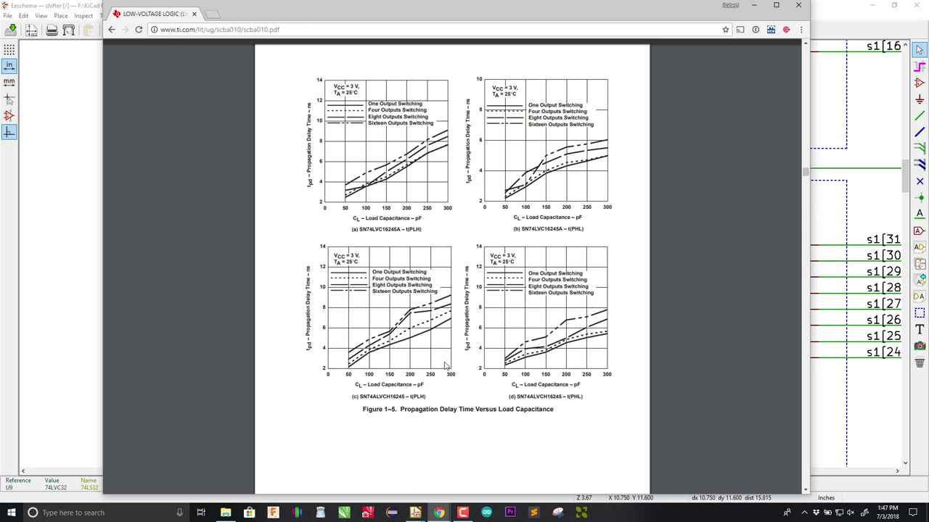
{"action": "mouse_move", "coordinate": [439, 514]}
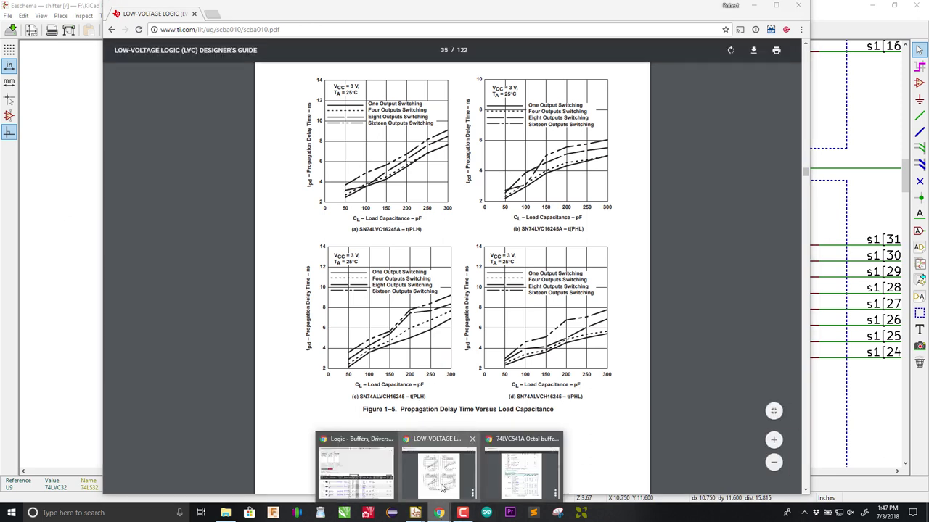
{"action": "left_click", "coordinate": [443, 479]}
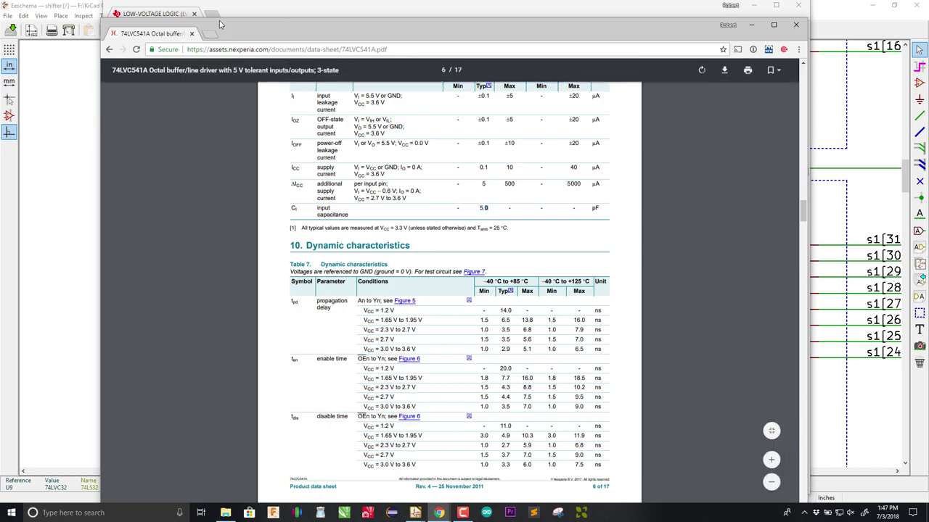
{"action": "left_click", "coordinate": [90, 11]}
Step: Return to the schematic and trace U10A's msb output across the SHIFT RIGHT buffer inputs of the shift stages
{"action": "scroll", "coordinate": [315, 197], "scroll_direction": "down", "scroll_amount": 4}
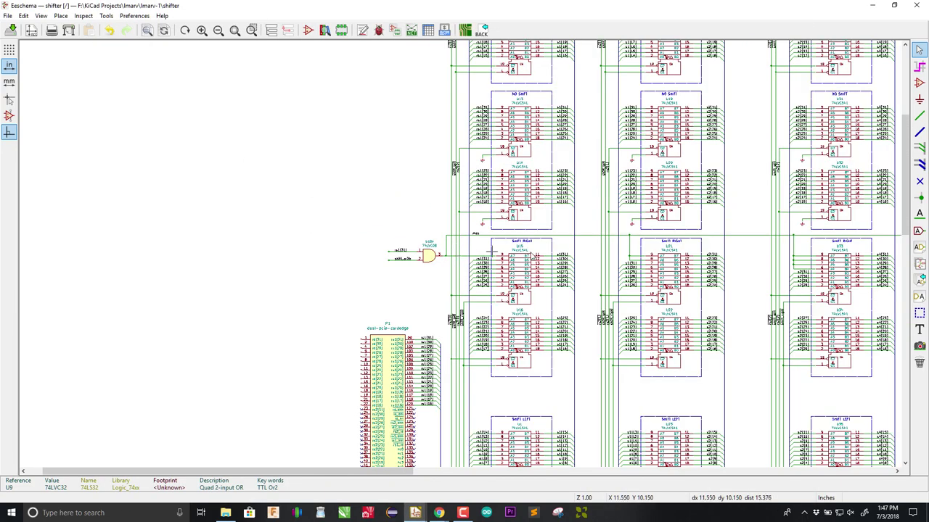
{"action": "scroll", "coordinate": [456, 250], "scroll_direction": "up", "scroll_amount": 2}
{"action": "scroll", "coordinate": [455, 250], "scroll_direction": "down", "scroll_amount": 1}
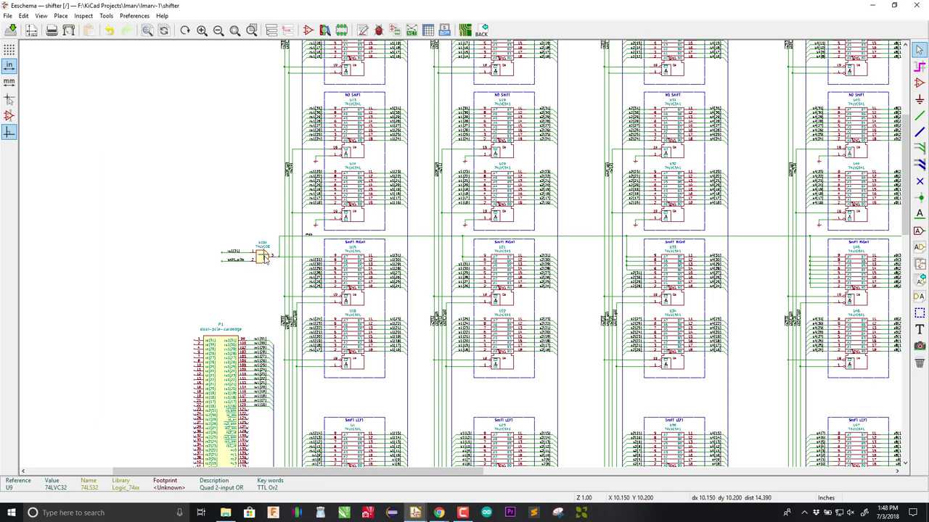
{"action": "scroll", "coordinate": [264, 261], "scroll_direction": "up", "scroll_amount": 3}
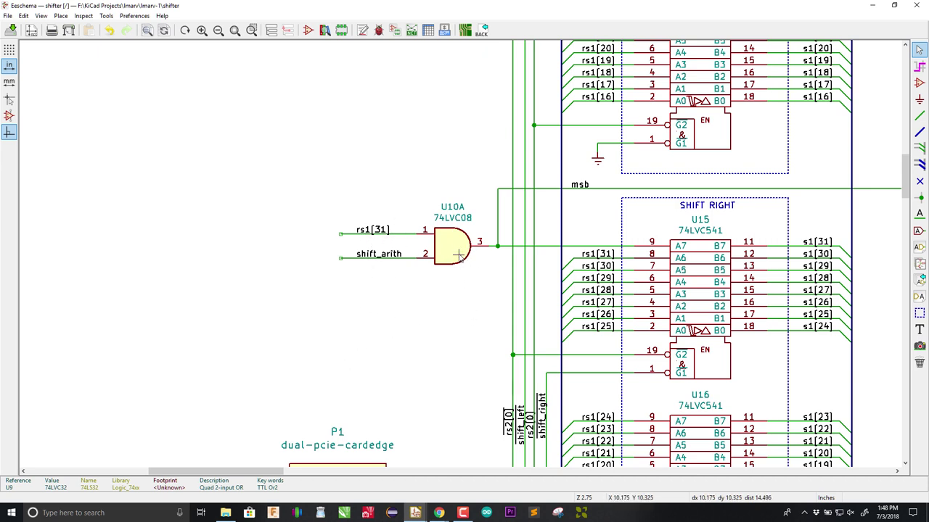
{"action": "scroll", "coordinate": [497, 249], "scroll_direction": "up", "scroll_amount": 1}
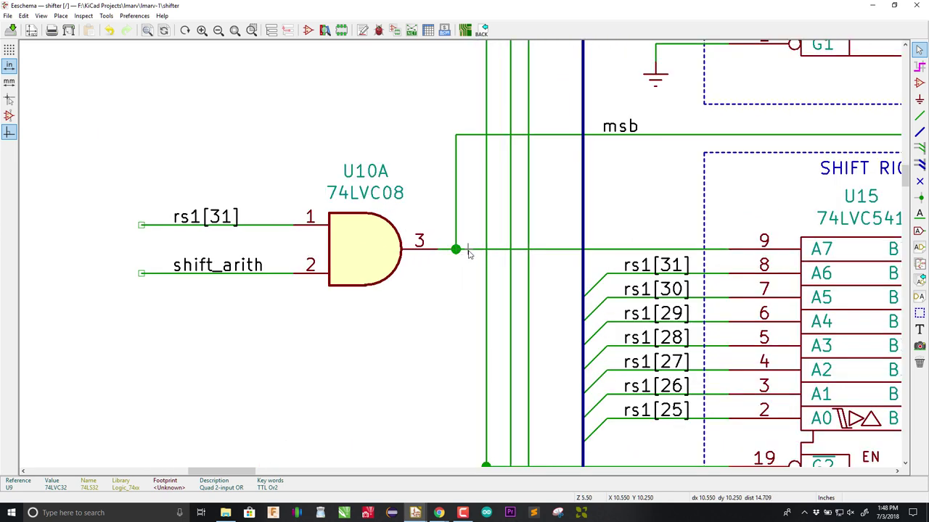
Step: Follow the msb line from AND gate U10A through the SHIFT RIGHT blocks of all five shift stages
{"action": "scroll", "coordinate": [468, 253], "scroll_direction": "down", "scroll_amount": 1}
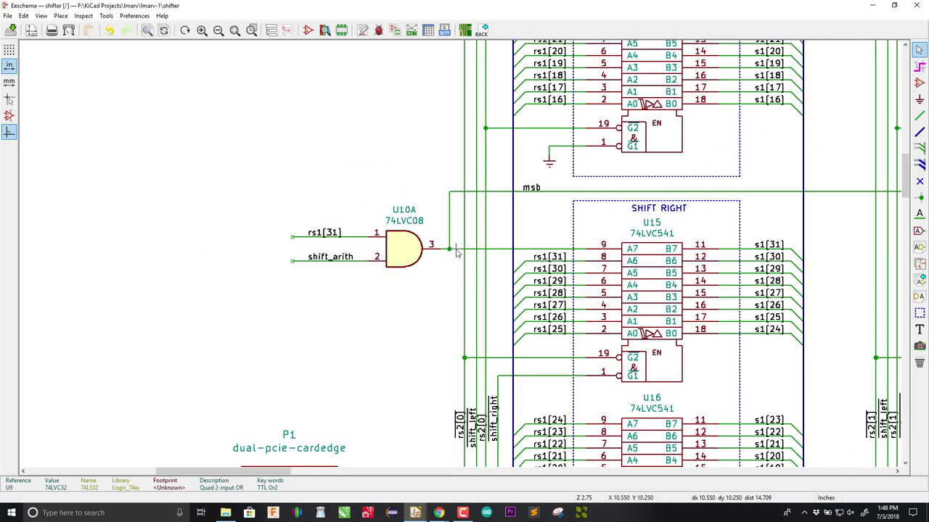
{"action": "scroll", "coordinate": [457, 252], "scroll_direction": "down", "scroll_amount": 1}
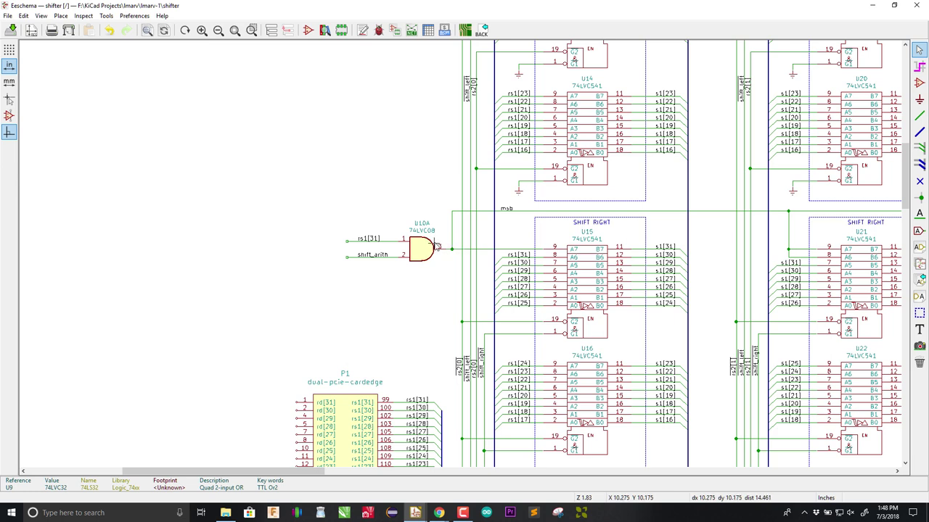
{"action": "scroll", "coordinate": [419, 252], "scroll_direction": "down", "scroll_amount": 1}
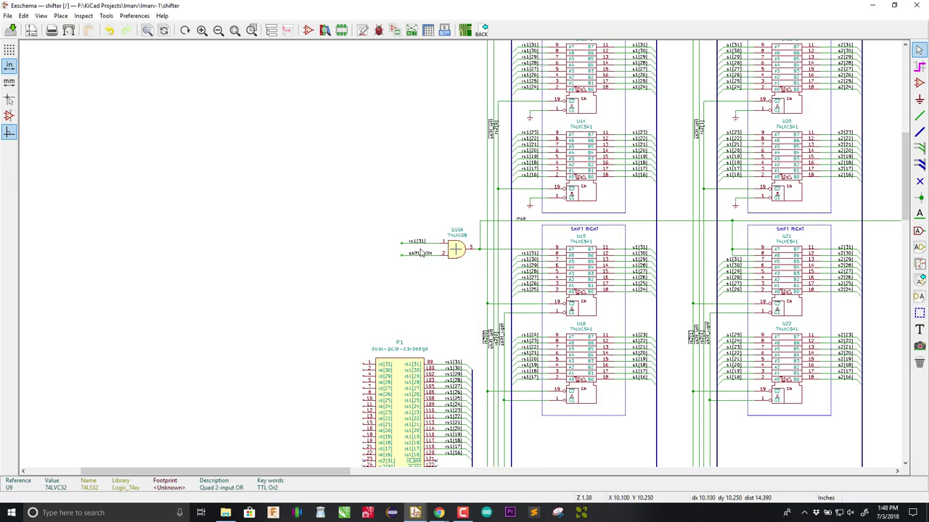
{"action": "scroll", "coordinate": [421, 252], "scroll_direction": "down", "scroll_amount": 1}
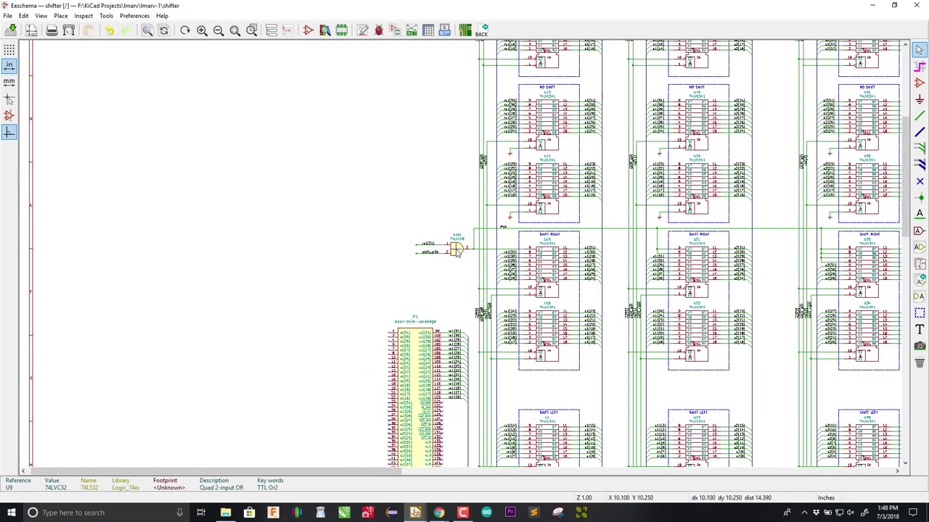
{"action": "scroll", "coordinate": [457, 251], "scroll_direction": "down", "scroll_amount": 1}
{"action": "scroll", "coordinate": [762, 248], "scroll_direction": "up", "scroll_amount": 1}
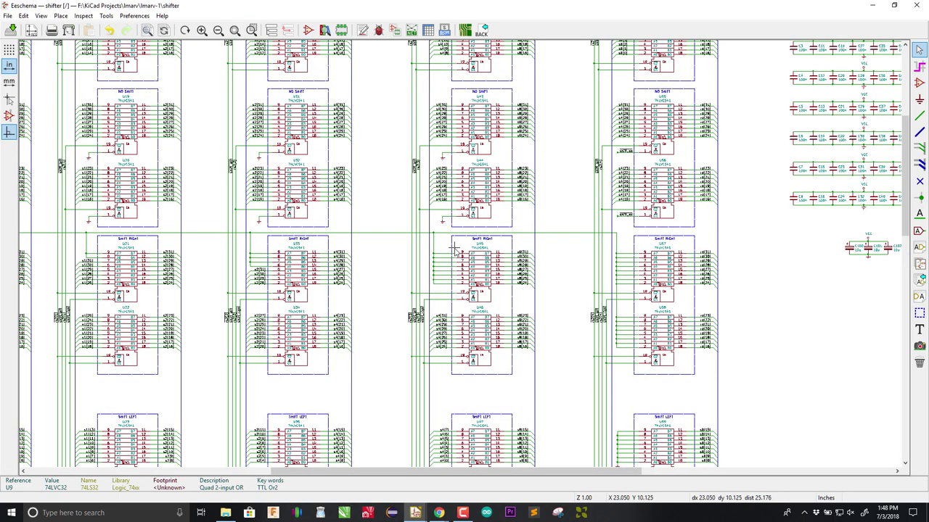
{"action": "scroll", "coordinate": [456, 250], "scroll_direction": "down", "scroll_amount": 1}
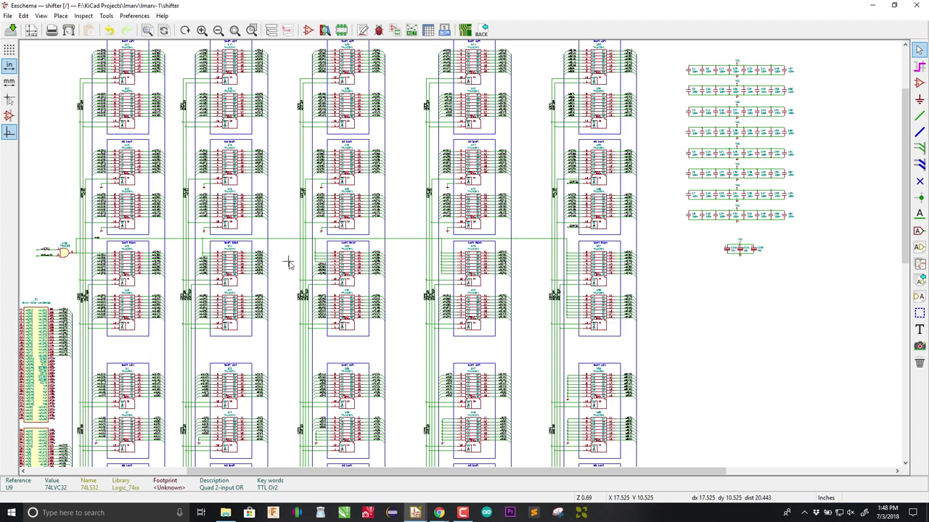
{"action": "scroll", "coordinate": [288, 262], "scroll_direction": "down", "scroll_amount": 3}
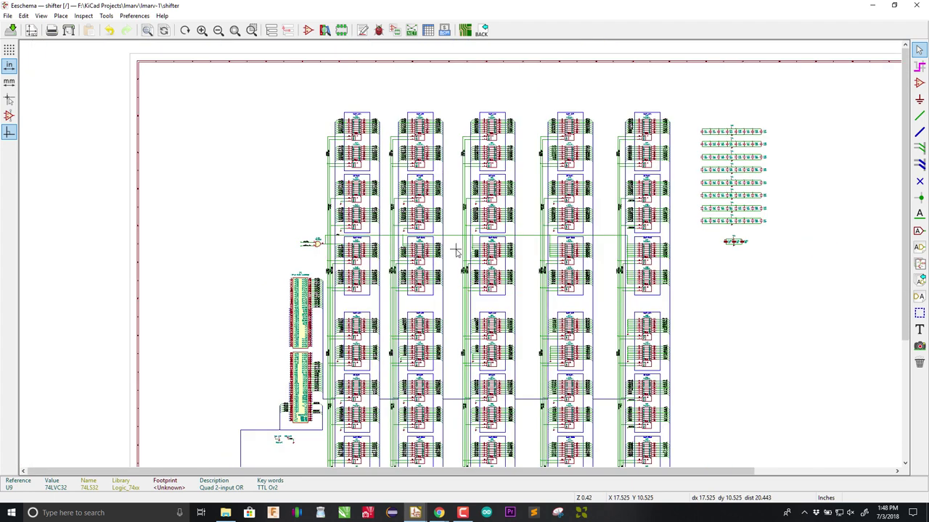
Step: Examine the control logic around buffer U7, inverter U8 and OR gates U9A and U9B that drives the shift select lines
{"action": "scroll", "coordinate": [327, 460], "scroll_direction": "up", "scroll_amount": 3}
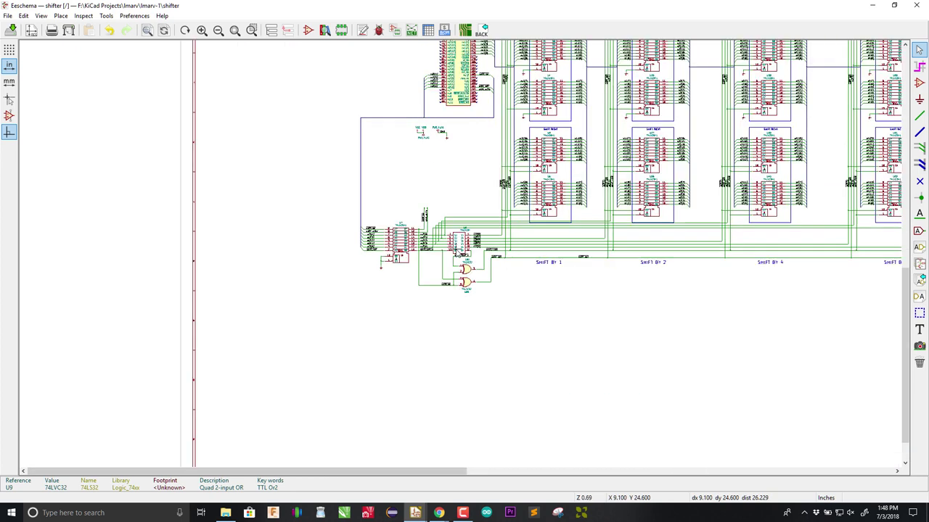
{"action": "scroll", "coordinate": [458, 252], "scroll_direction": "up", "scroll_amount": 1}
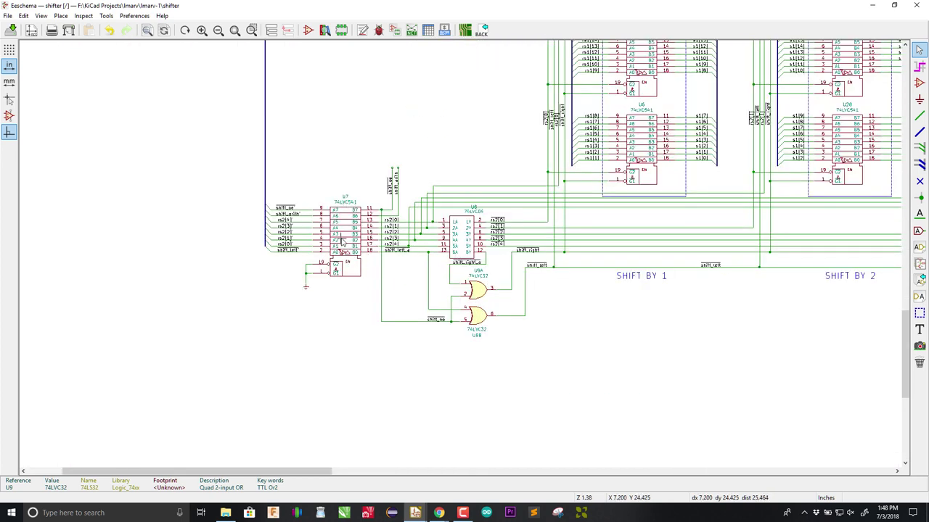
{"action": "scroll", "coordinate": [341, 243], "scroll_direction": "up", "scroll_amount": 1}
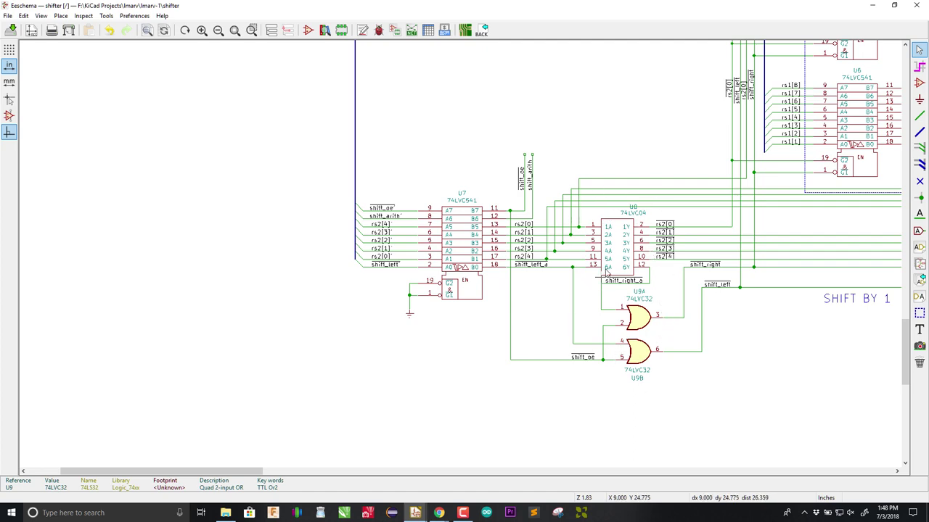
{"action": "scroll", "coordinate": [620, 250], "scroll_direction": "down", "scroll_amount": 4}
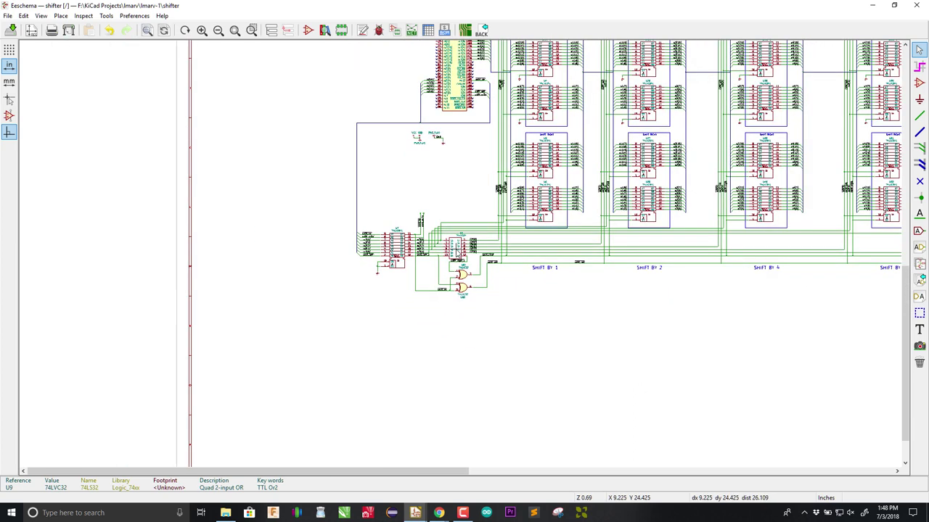
{"action": "scroll", "coordinate": [458, 251], "scroll_direction": "down", "scroll_amount": 2}
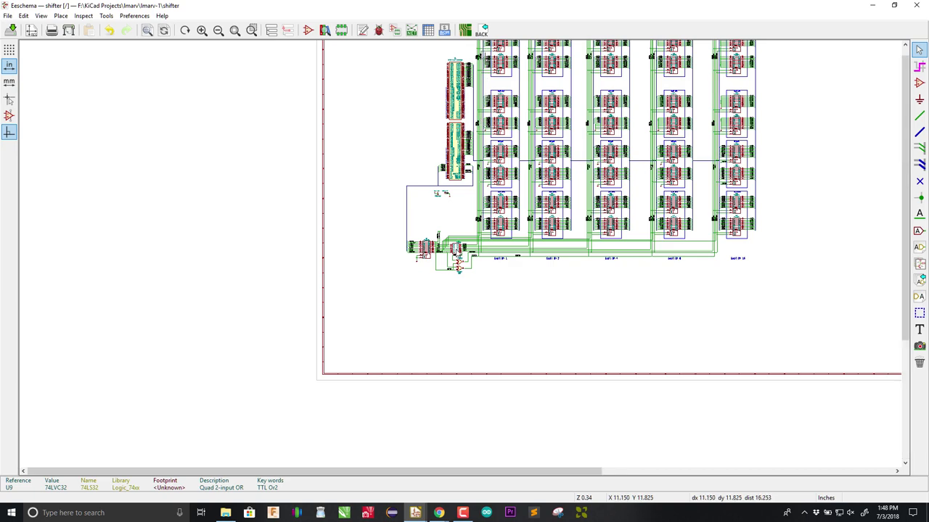
Step: Review AND gate U10A again and compare its msb load with the layout of the shift stages across the sheet
{"action": "scroll", "coordinate": [486, 83], "scroll_direction": "up", "scroll_amount": 2}
{"action": "scroll", "coordinate": [457, 250], "scroll_direction": "up", "scroll_amount": 4}
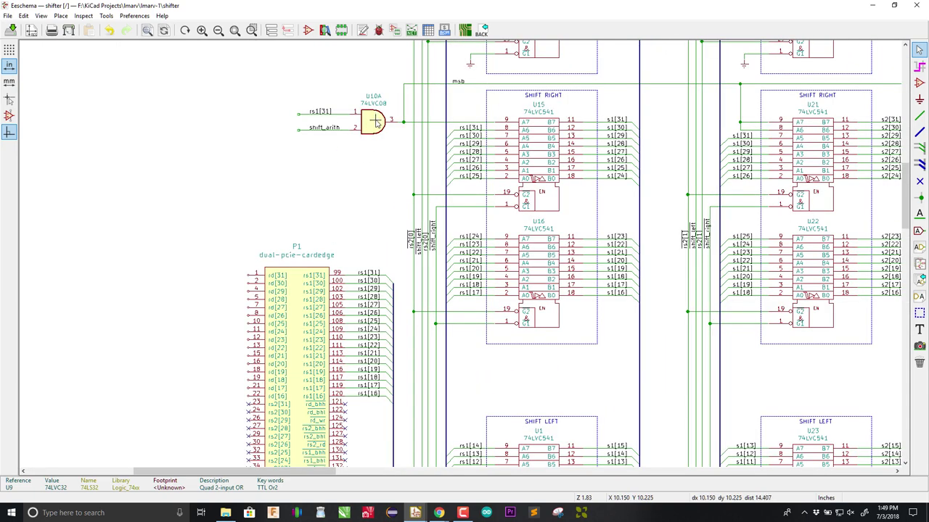
{"action": "scroll", "coordinate": [376, 123], "scroll_direction": "down", "scroll_amount": 2}
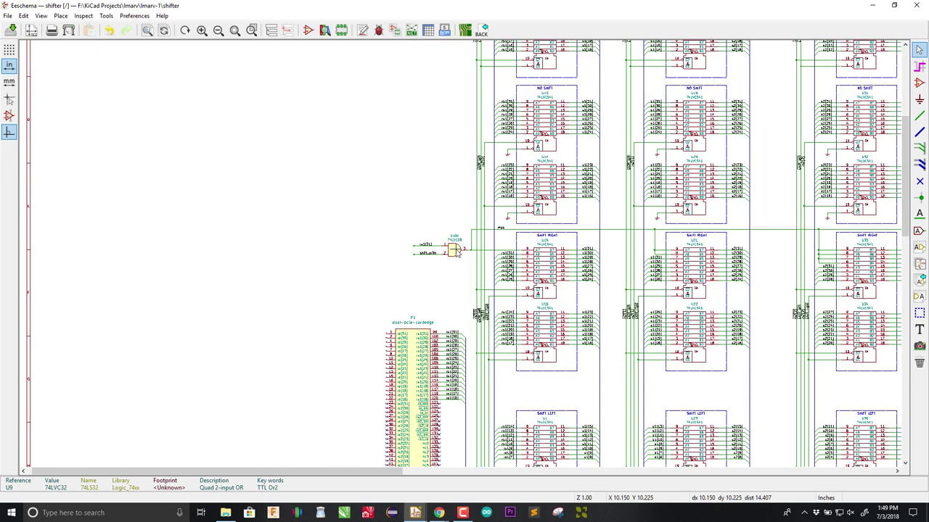
{"action": "scroll", "coordinate": [455, 251], "scroll_direction": "up", "scroll_amount": 4}
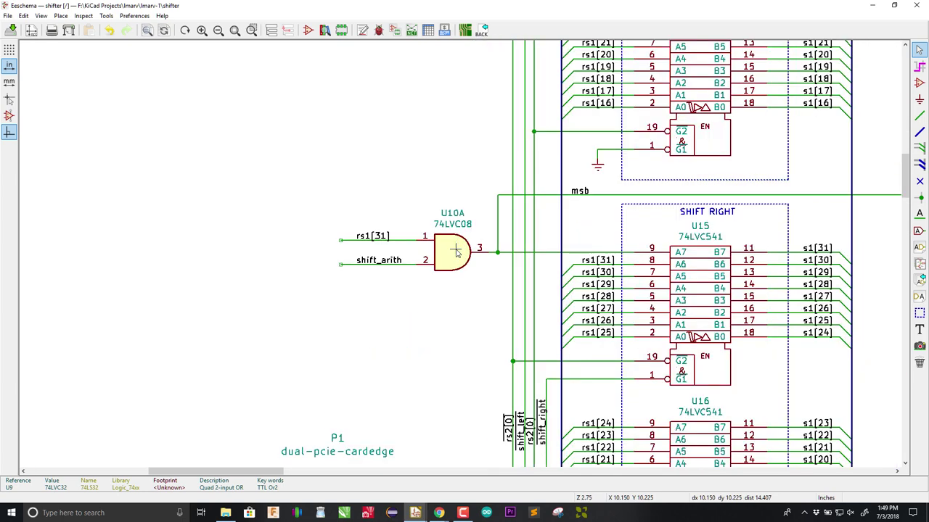
{"action": "scroll", "coordinate": [456, 251], "scroll_direction": "down", "scroll_amount": 4}
{"action": "scroll", "coordinate": [455, 251], "scroll_direction": "down", "scroll_amount": 1}
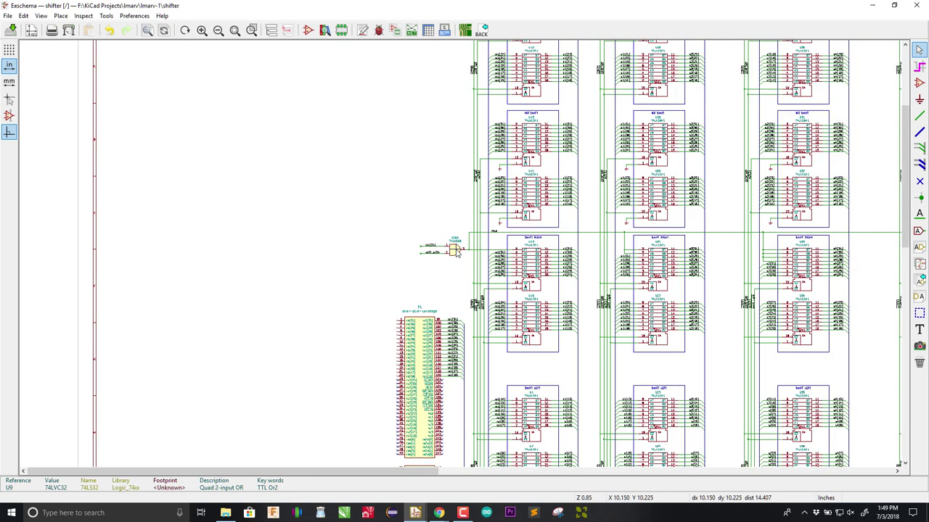
{"action": "scroll", "coordinate": [456, 251], "scroll_direction": "down", "scroll_amount": 4}
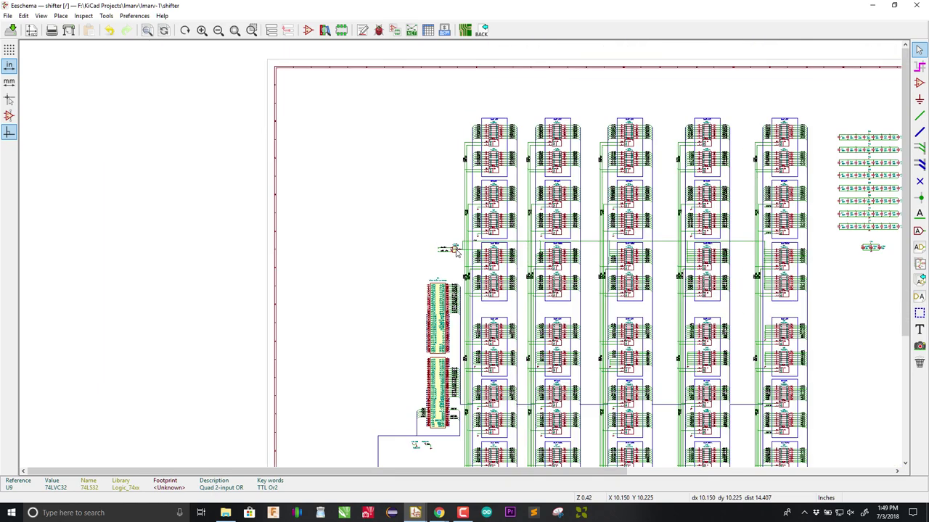
{"action": "scroll", "coordinate": [456, 250], "scroll_direction": "up", "scroll_amount": 3}
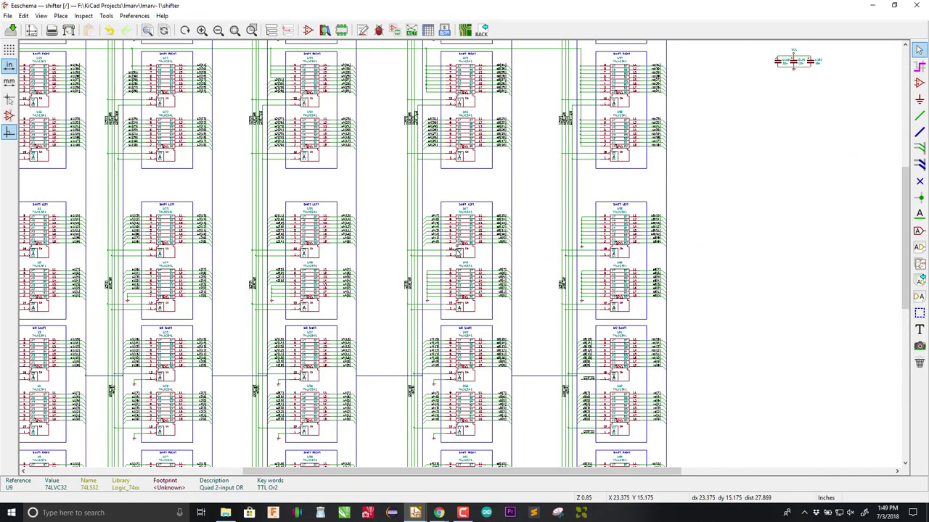
{"action": "scroll", "coordinate": [294, 226], "scroll_direction": "down", "scroll_amount": 2}
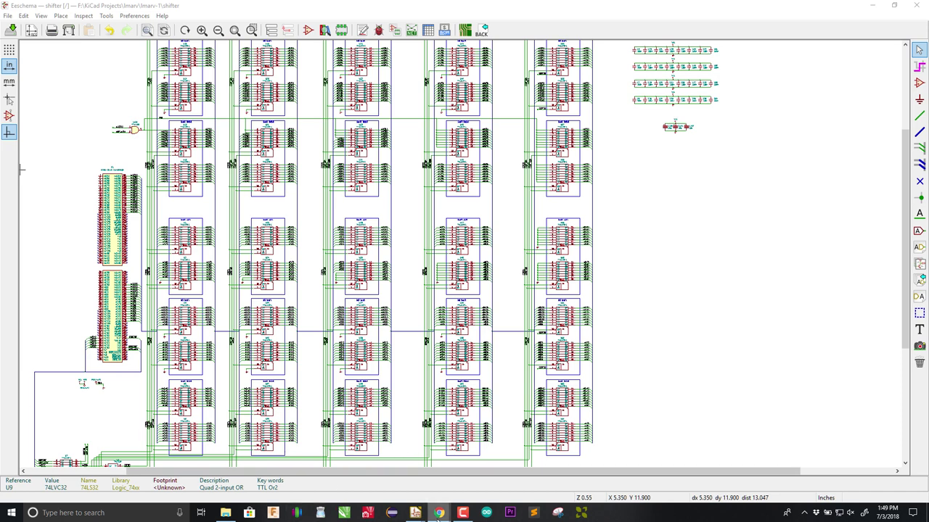
Step: Switch to the LVC Designer's Guide in Chrome and look through its section dividers and table of contents
{"action": "mouse_move", "coordinate": [438, 512]}
{"action": "left_click", "coordinate": [512, 491]}
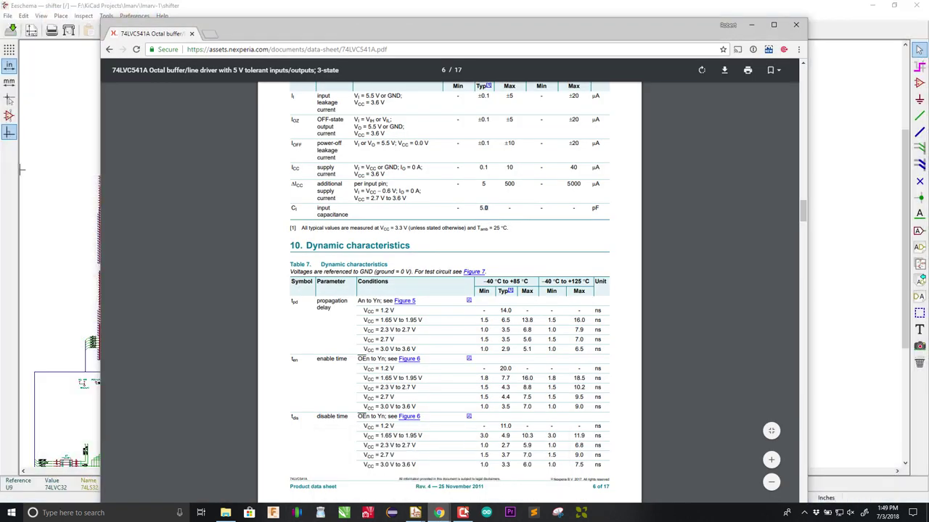
{"action": "left_click", "coordinate": [449, 485]}
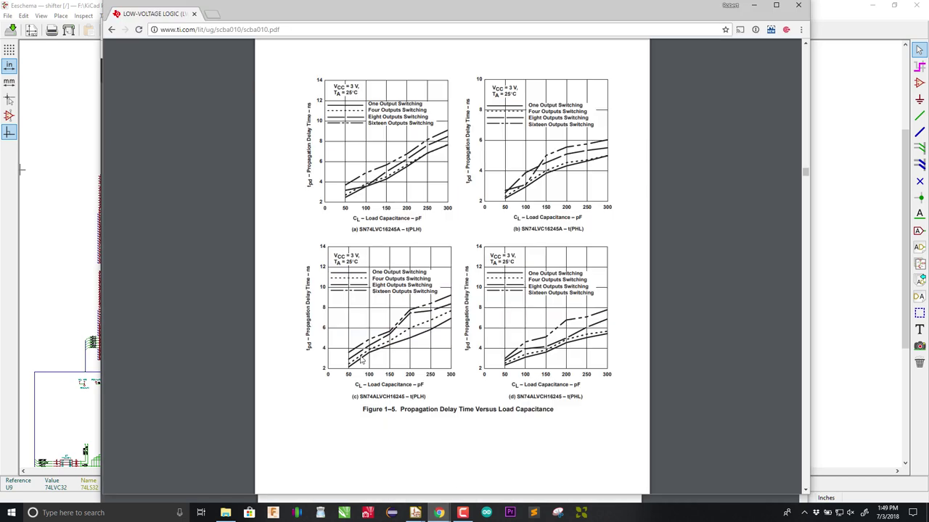
{"action": "left_click_drag", "start_coordinate": [805, 173], "coordinate": [805, 45]}
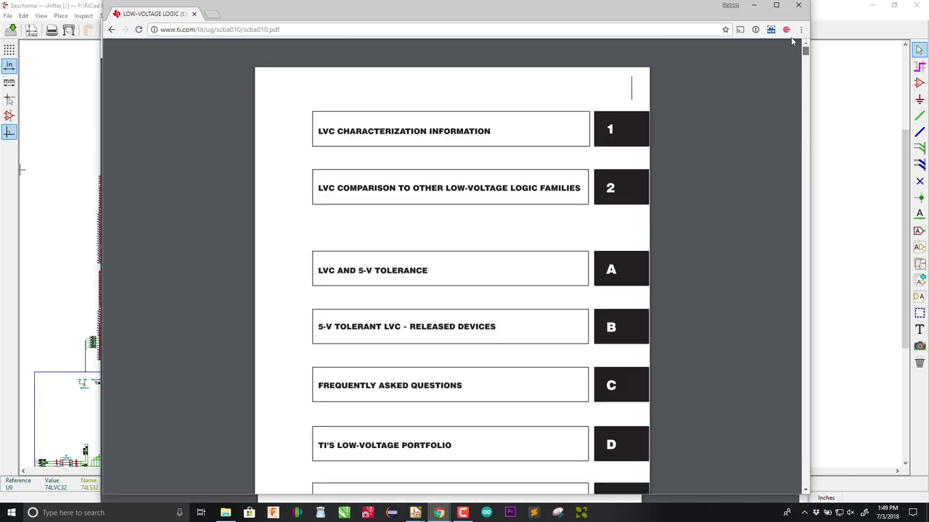
{"action": "left_click", "coordinate": [421, 160]}
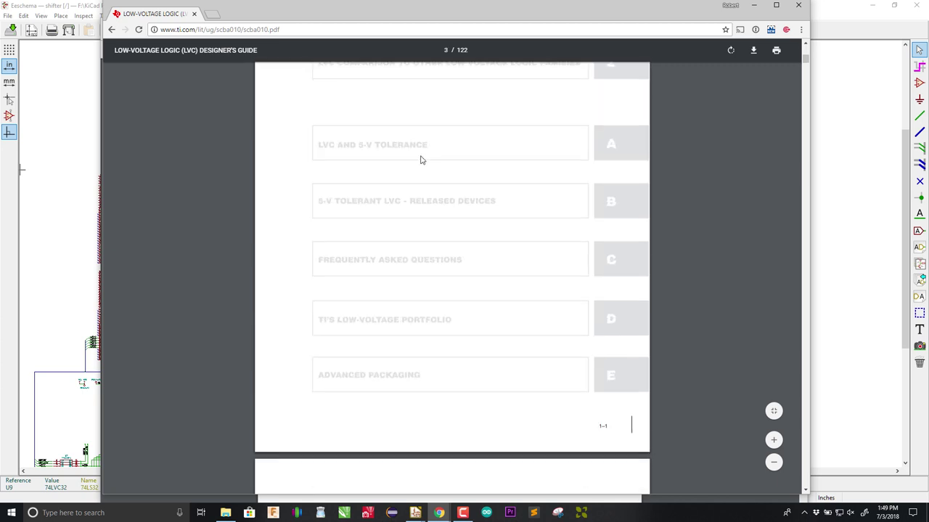
{"action": "scroll", "coordinate": [421, 159], "scroll_direction": "down", "scroll_amount": 20}
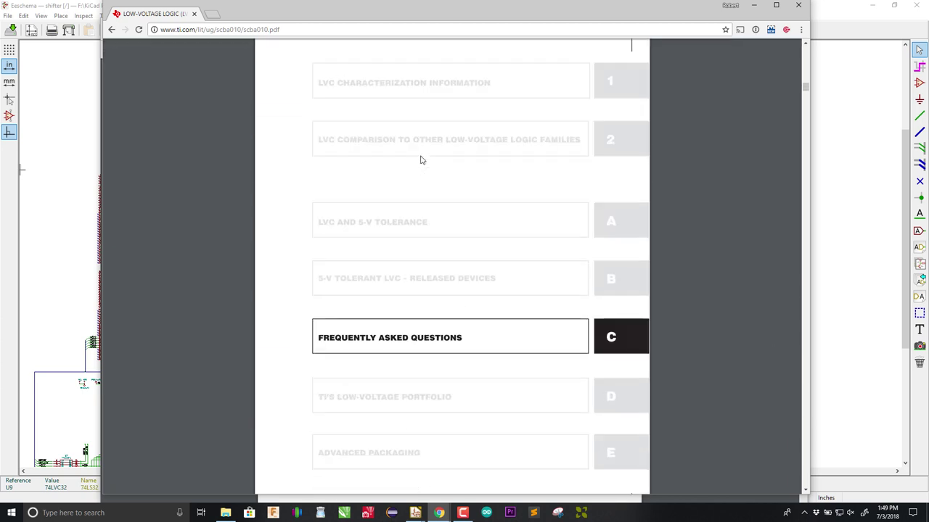
{"action": "scroll", "coordinate": [421, 160], "scroll_direction": "down", "scroll_amount": 20}
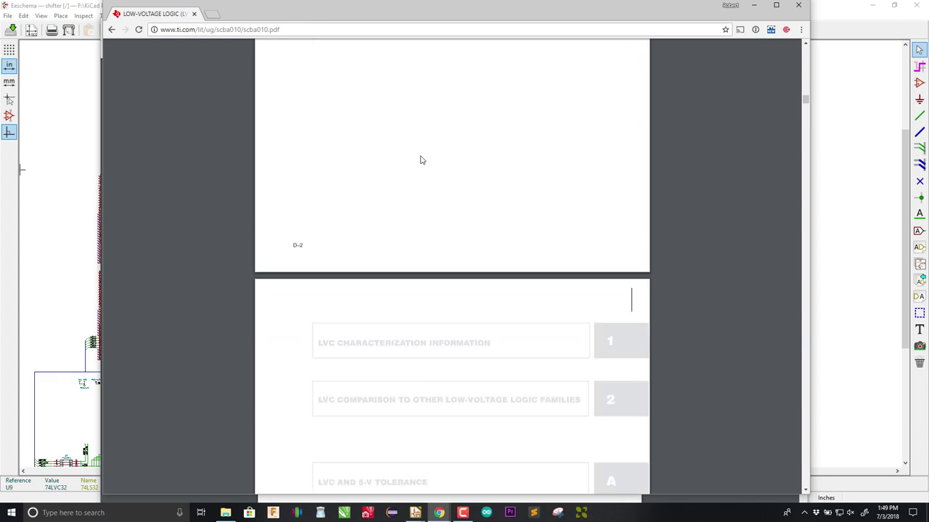
{"action": "scroll", "coordinate": [420, 159], "scroll_direction": "down", "scroll_amount": 5}
{"action": "key", "text": "Home"}
{"action": "scroll", "coordinate": [421, 160], "scroll_direction": "down", "scroll_amount": 15}
{"action": "scroll", "coordinate": [421, 160], "scroll_direction": "down", "scroll_amount": 12}
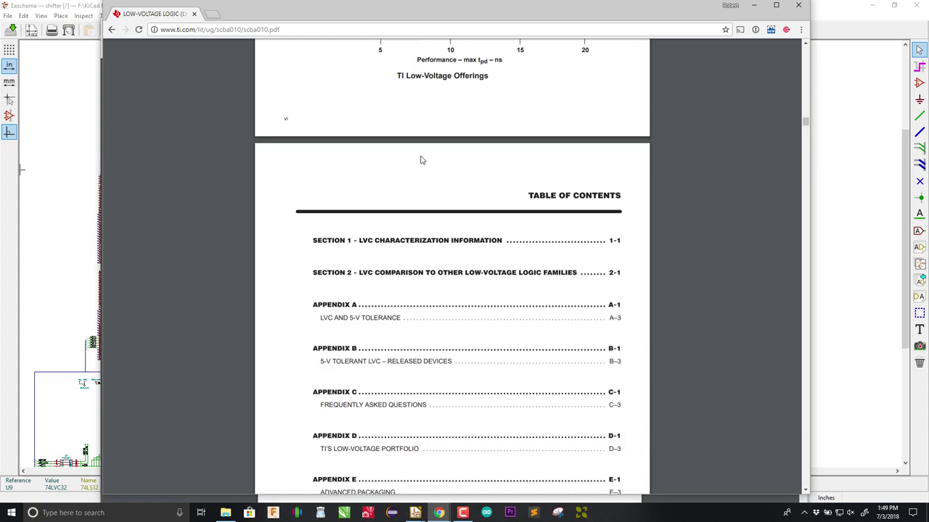
Step: Read the guide's section on interfacing to 5-V logic, covering the switching standards and the four driver cases
{"action": "scroll", "coordinate": [420, 159], "scroll_direction": "down", "scroll_amount": 15}
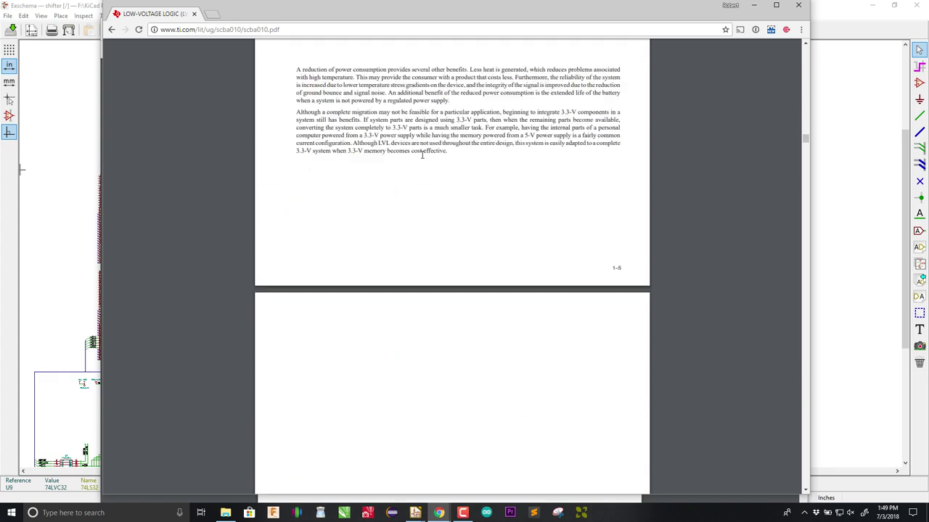
{"action": "scroll", "coordinate": [421, 154], "scroll_direction": "down", "scroll_amount": 3}
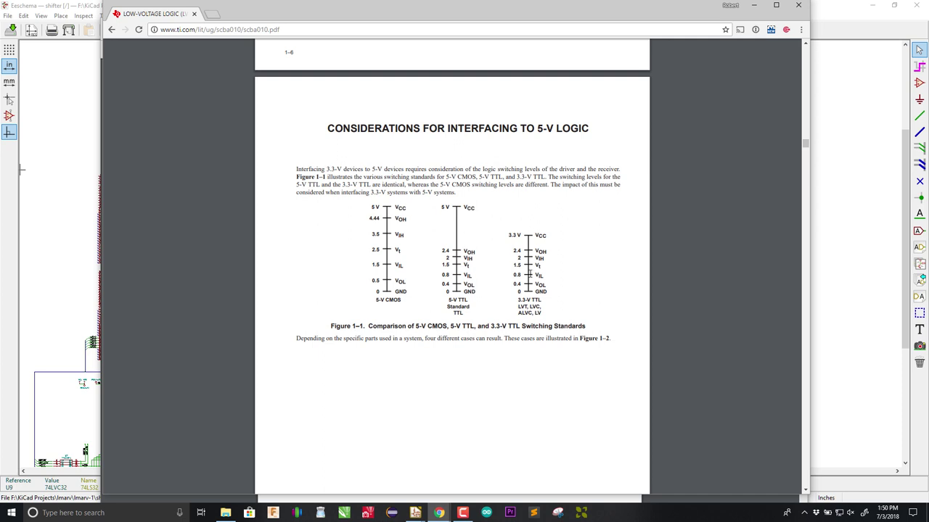
{"action": "scroll", "coordinate": [526, 270], "scroll_direction": "down", "scroll_amount": 7}
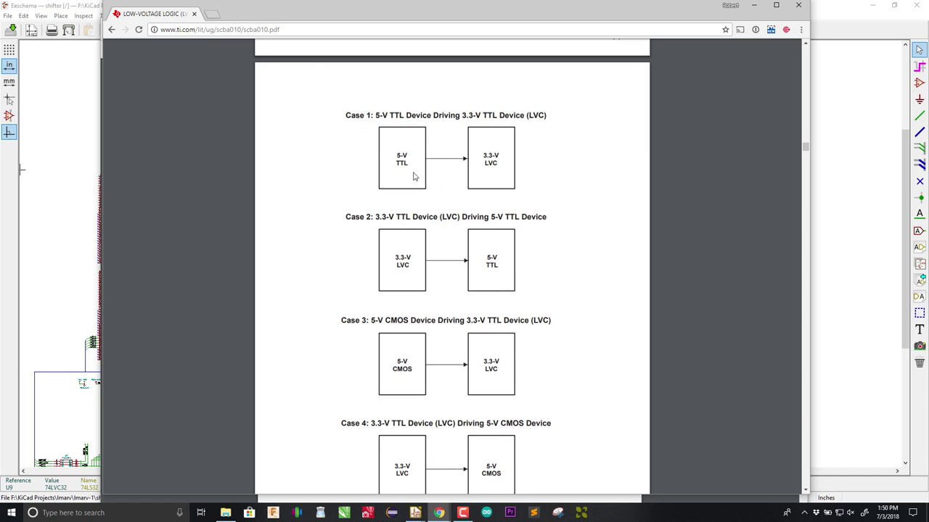
{"action": "scroll", "coordinate": [405, 171], "scroll_direction": "down", "scroll_amount": 6}
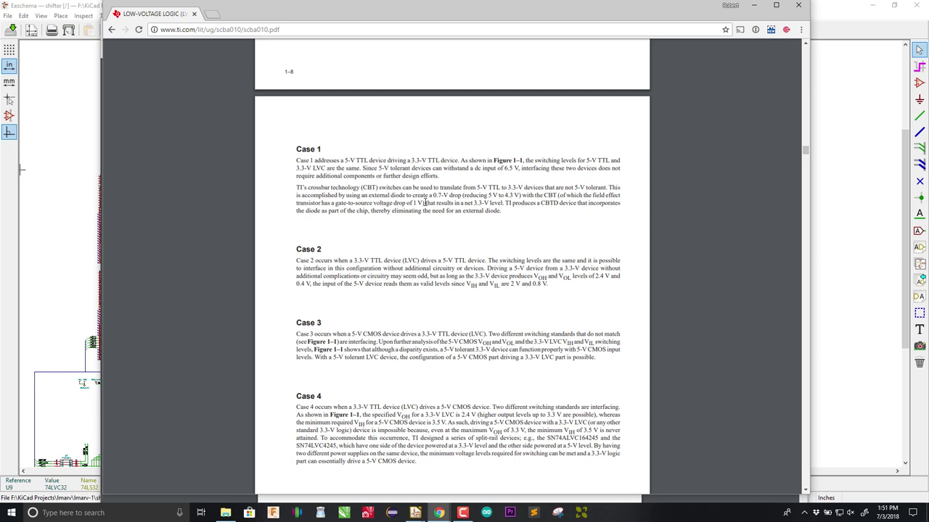
{"action": "scroll", "coordinate": [415, 225], "scroll_direction": "down", "scroll_amount": 5}
Step: Review the guide's charts of propagation delay versus temperature and load capacitance, and of supply current versus frequency
{"action": "scroll", "coordinate": [415, 226], "scroll_direction": "down", "scroll_amount": 11}
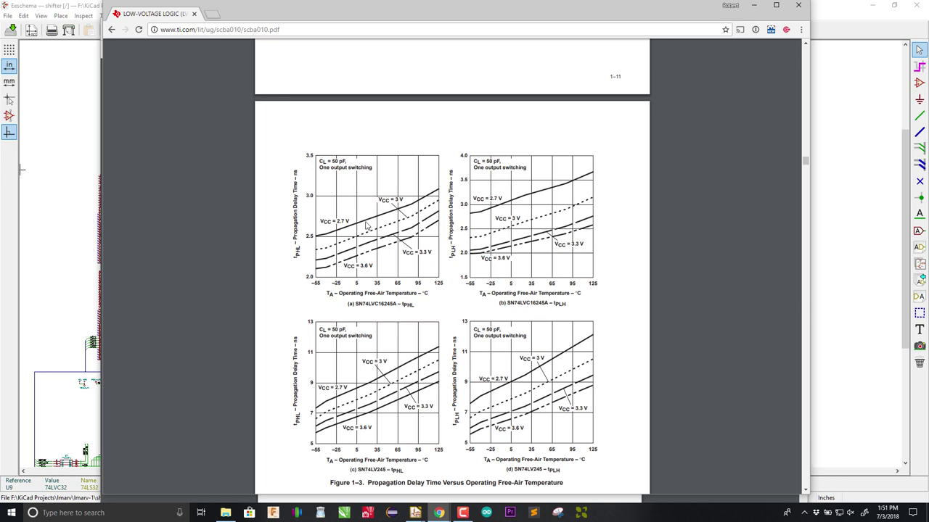
{"action": "scroll", "coordinate": [412, 232], "scroll_direction": "down", "scroll_amount": 7}
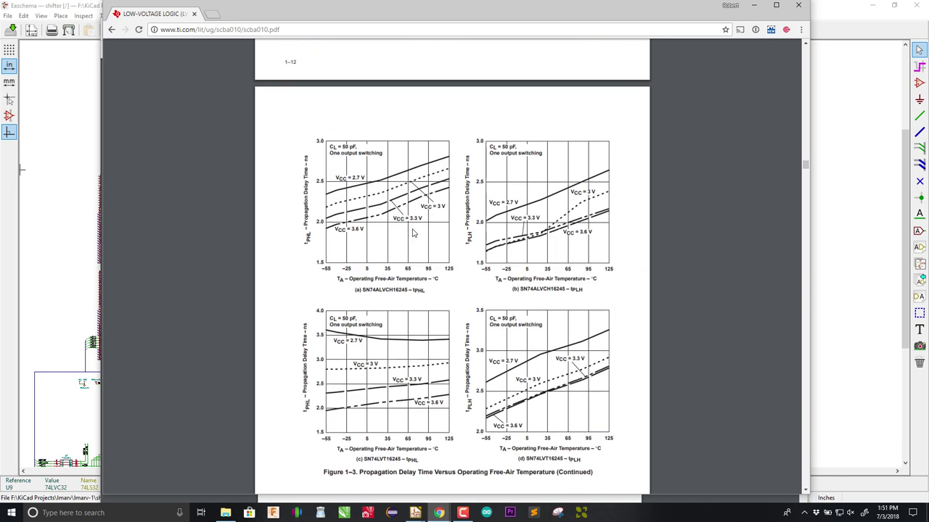
{"action": "scroll", "coordinate": [412, 232], "scroll_direction": "down", "scroll_amount": 14}
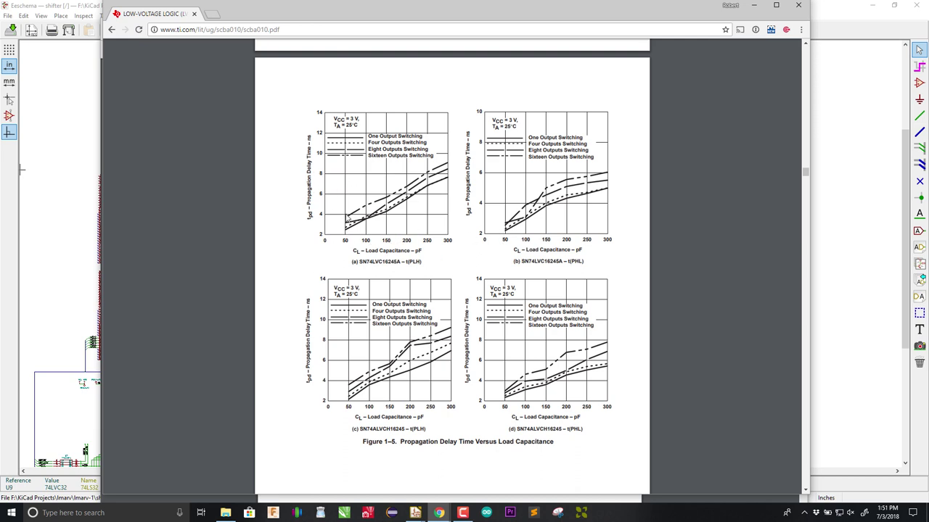
{"action": "scroll", "coordinate": [451, 236], "scroll_direction": "down", "scroll_amount": 5}
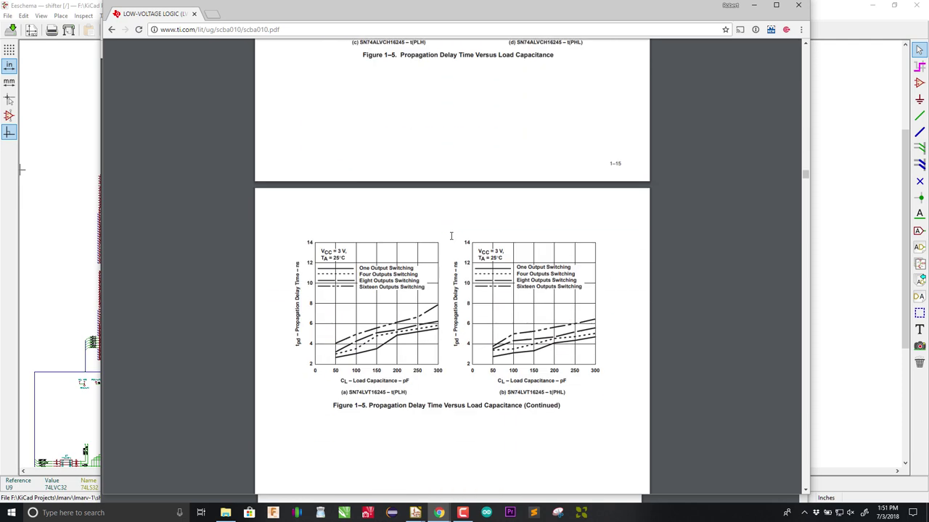
{"action": "scroll", "coordinate": [450, 236], "scroll_direction": "down", "scroll_amount": 9}
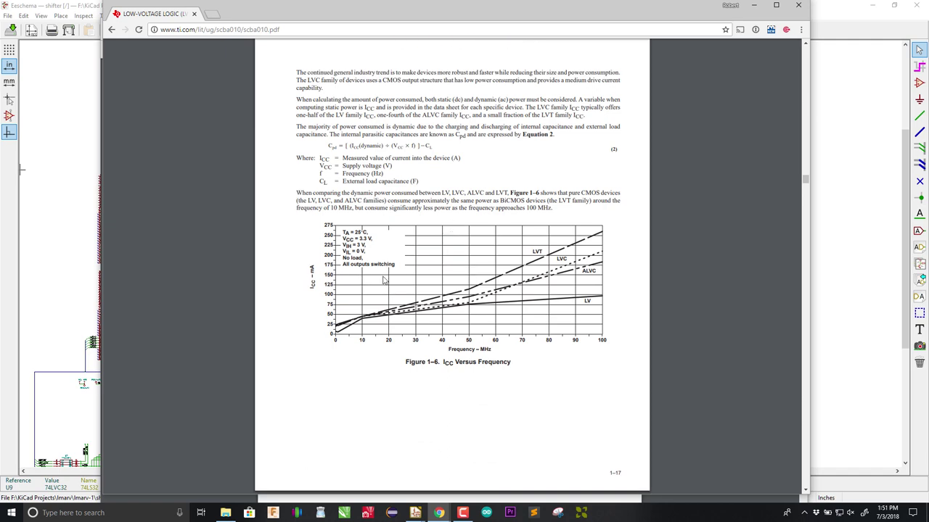
Step: Read the guide's Input Characteristics section, covering the LVC input circuitry and the graphs of supply current, output voltage and input current versus input voltage
{"action": "scroll", "coordinate": [401, 274], "scroll_direction": "down", "scroll_amount": 6}
{"action": "scroll", "coordinate": [446, 261], "scroll_direction": "down", "scroll_amount": 14}
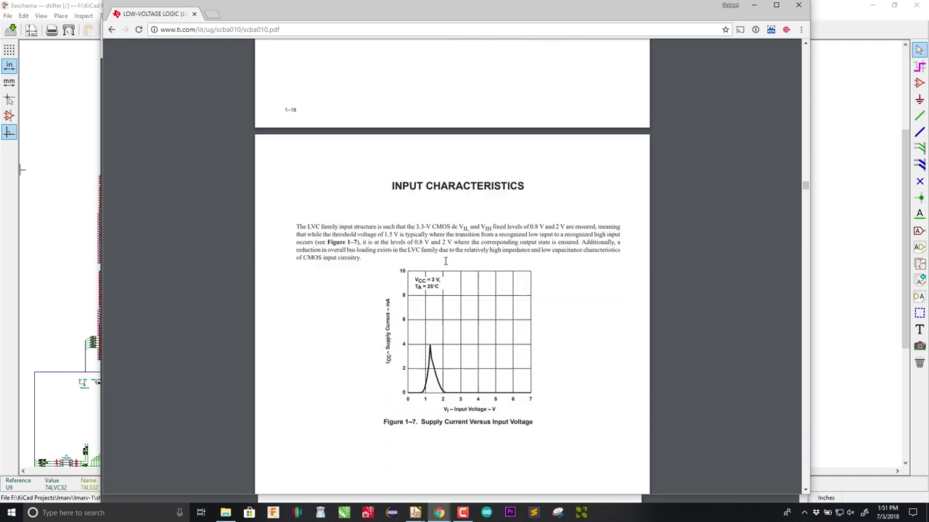
{"action": "scroll", "coordinate": [446, 265], "scroll_direction": "down", "scroll_amount": 3}
{"action": "scroll", "coordinate": [446, 265], "scroll_direction": "up", "scroll_amount": 4}
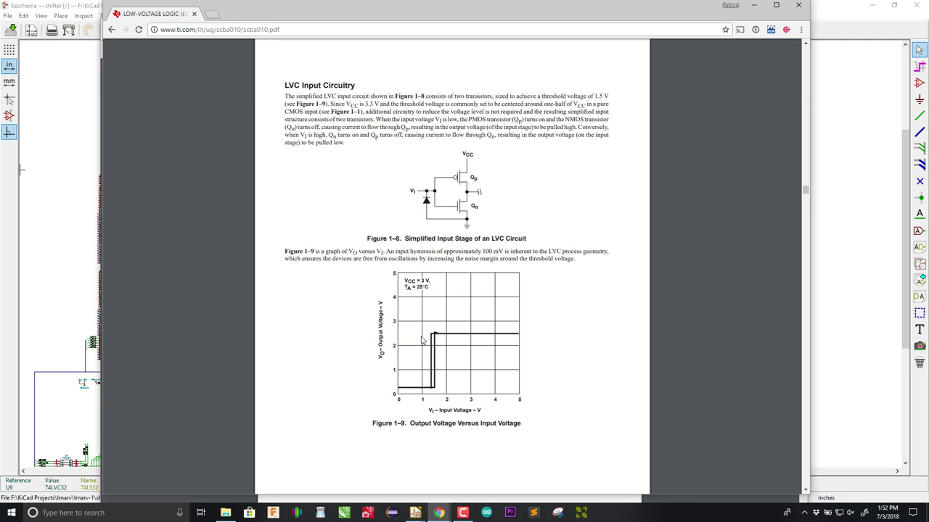
{"action": "scroll", "coordinate": [422, 341], "scroll_direction": "down", "scroll_amount": 8}
{"action": "scroll", "coordinate": [422, 340], "scroll_direction": "up", "scroll_amount": 4}
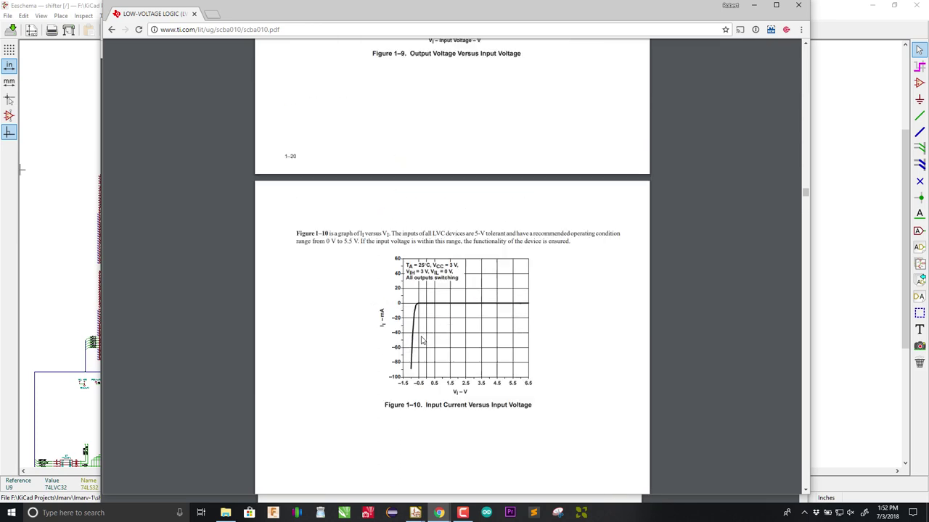
{"action": "scroll", "coordinate": [421, 340], "scroll_direction": "up", "scroll_amount": 5}
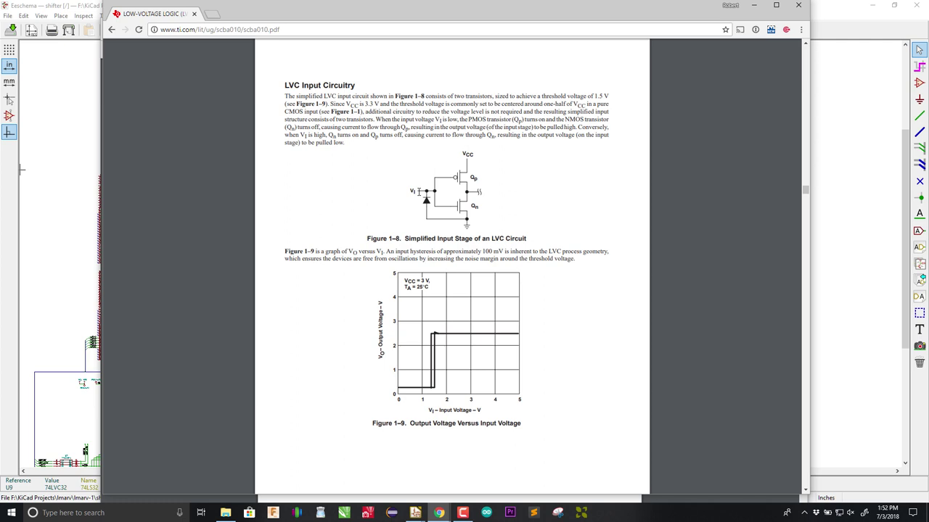
{"action": "scroll", "coordinate": [418, 191], "scroll_direction": "down", "scroll_amount": 5}
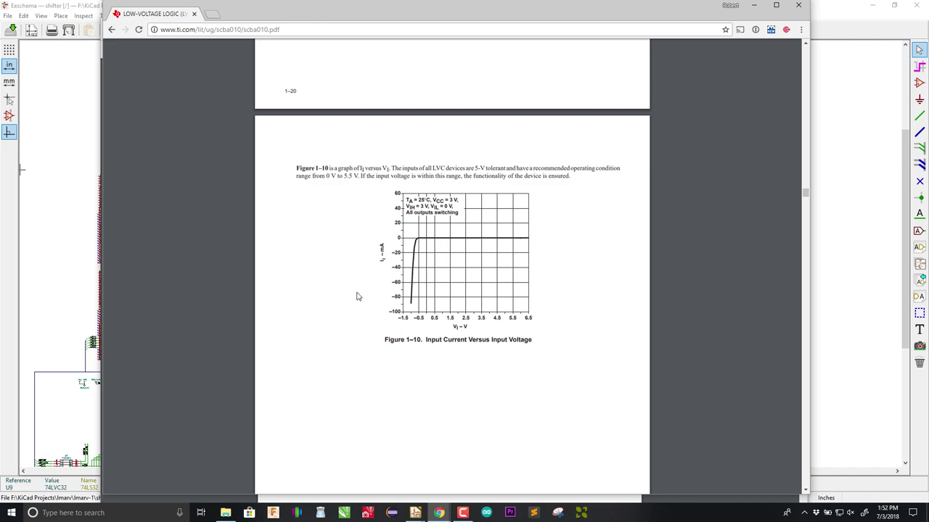
Step: Read the guide's pages on input current loading, supply current change, termination of unused inputs and bus hold
{"action": "scroll", "coordinate": [359, 297], "scroll_direction": "down", "scroll_amount": 8}
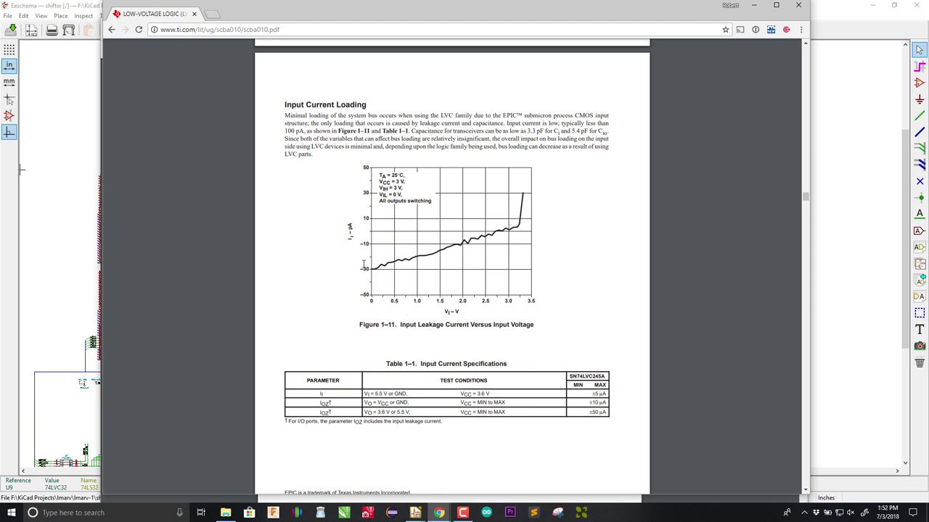
{"action": "scroll", "coordinate": [363, 265], "scroll_direction": "down", "scroll_amount": 1}
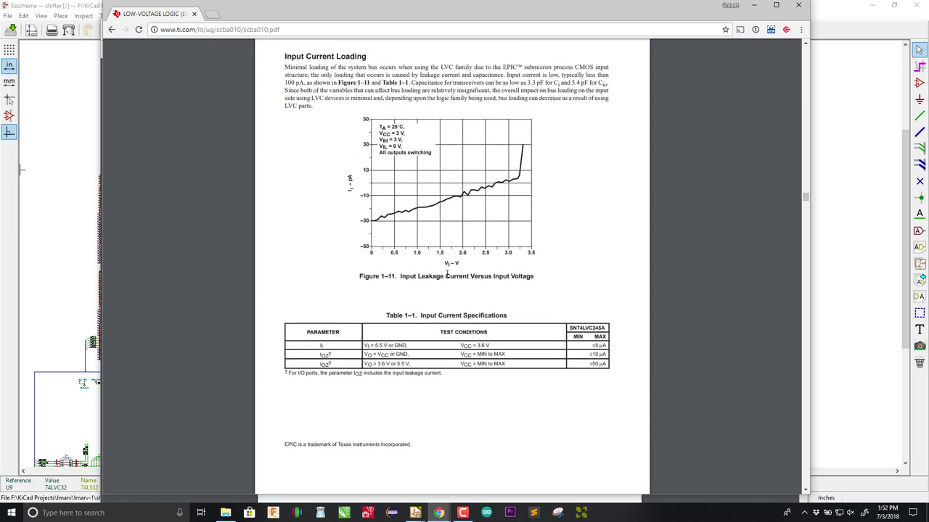
{"action": "scroll", "coordinate": [447, 274], "scroll_direction": "down", "scroll_amount": 6}
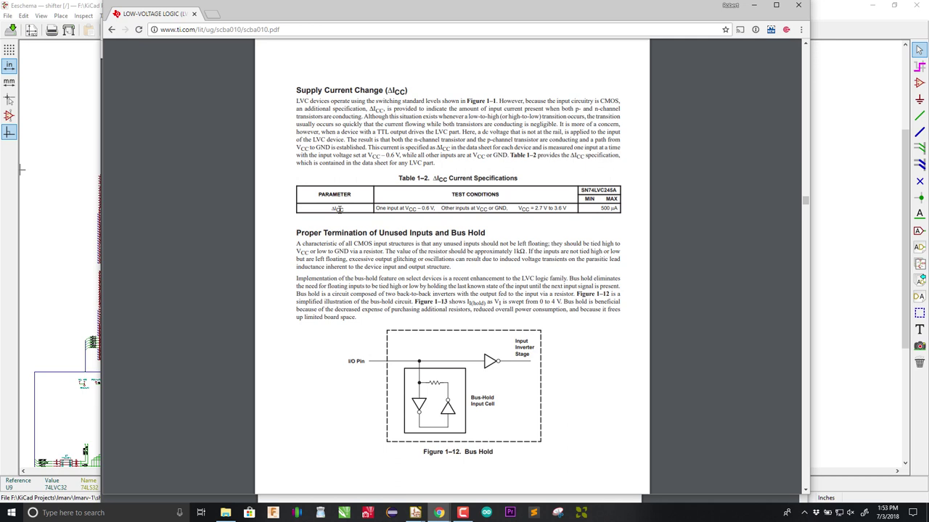
{"action": "scroll", "coordinate": [347, 208], "scroll_direction": "down", "scroll_amount": 2}
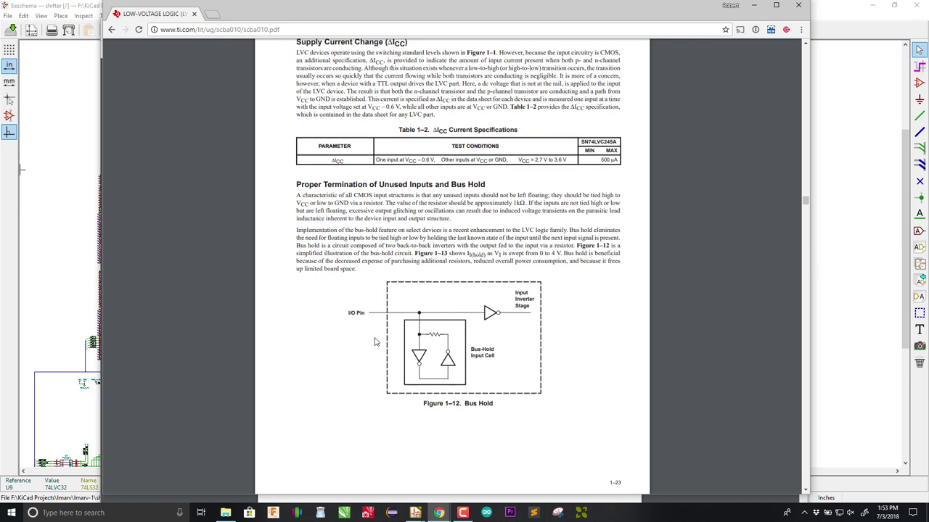
{"action": "scroll", "coordinate": [375, 341], "scroll_direction": "down", "scroll_amount": 4}
{"action": "scroll", "coordinate": [375, 341], "scroll_direction": "down", "scroll_amount": 1}
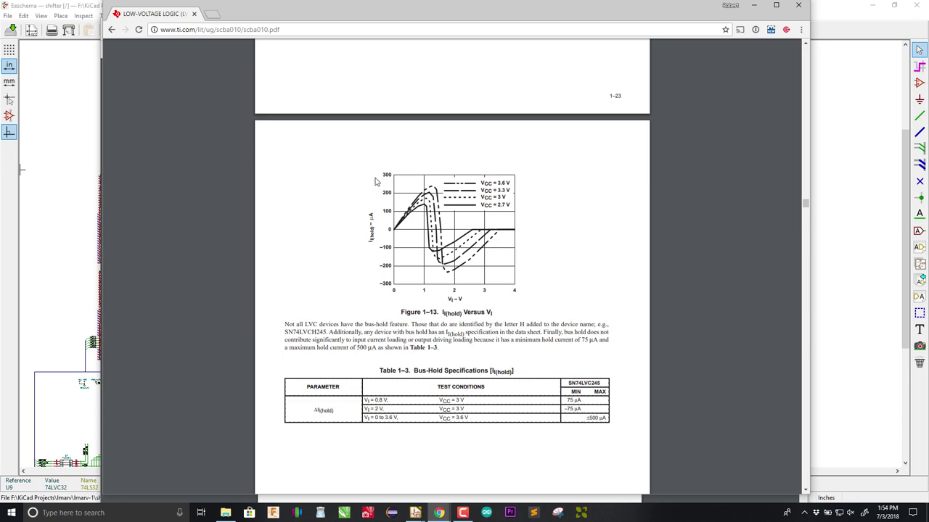
Step: Switch to the shifter schematic in Eeschema and look closely at the buffer inputs of the shift-left and no-shift blocks
{"action": "left_click", "coordinate": [87, 10]}
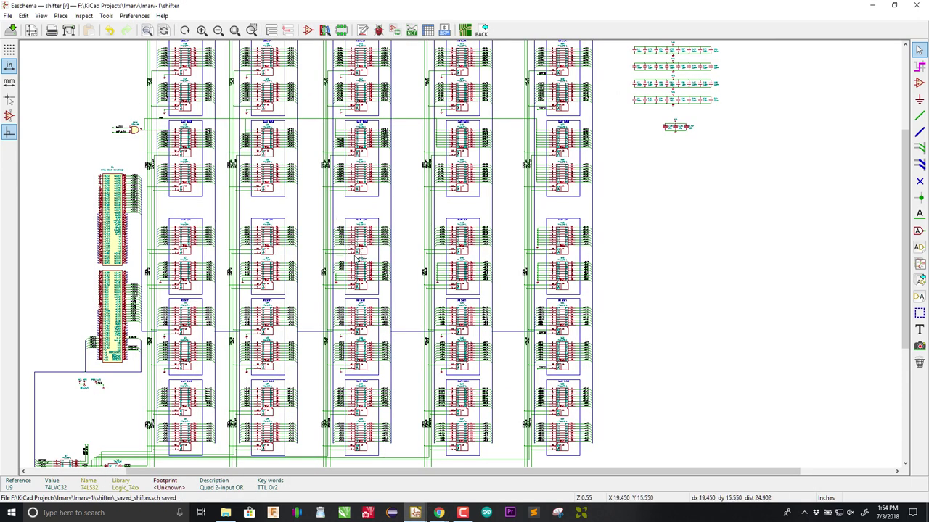
{"action": "scroll", "coordinate": [354, 250], "scroll_direction": "up", "scroll_amount": 3}
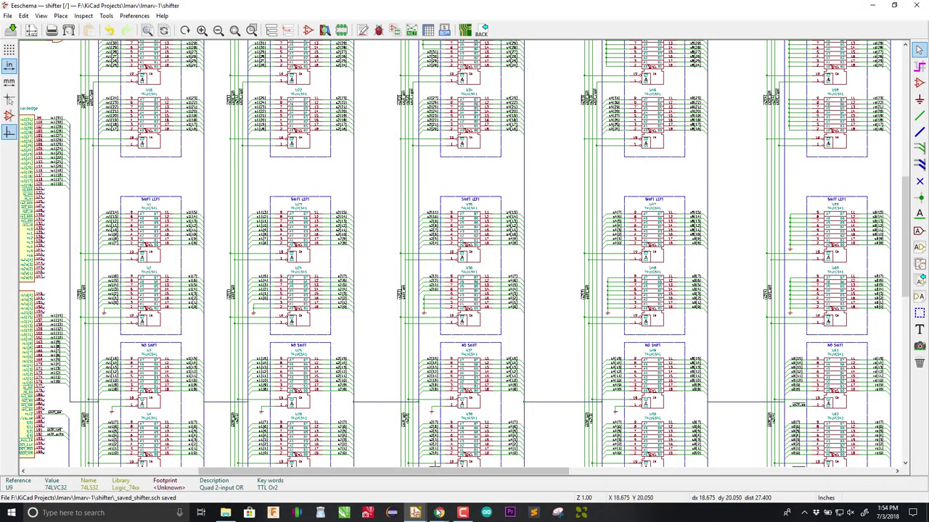
Step: Return to the LVC Designer's Guide in Chrome and read about output specifications, output circuitry, termination techniques and simultaneous switching
{"action": "mouse_move", "coordinate": [438, 513]}
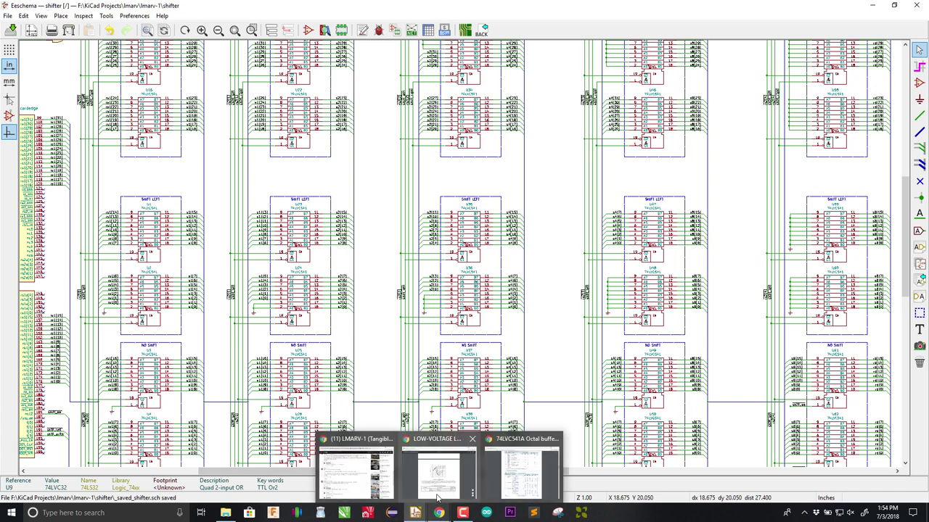
{"action": "left_click", "coordinate": [436, 478]}
{"action": "scroll", "coordinate": [427, 276], "scroll_direction": "down", "scroll_amount": 5}
{"action": "scroll", "coordinate": [428, 276], "scroll_direction": "down", "scroll_amount": 3}
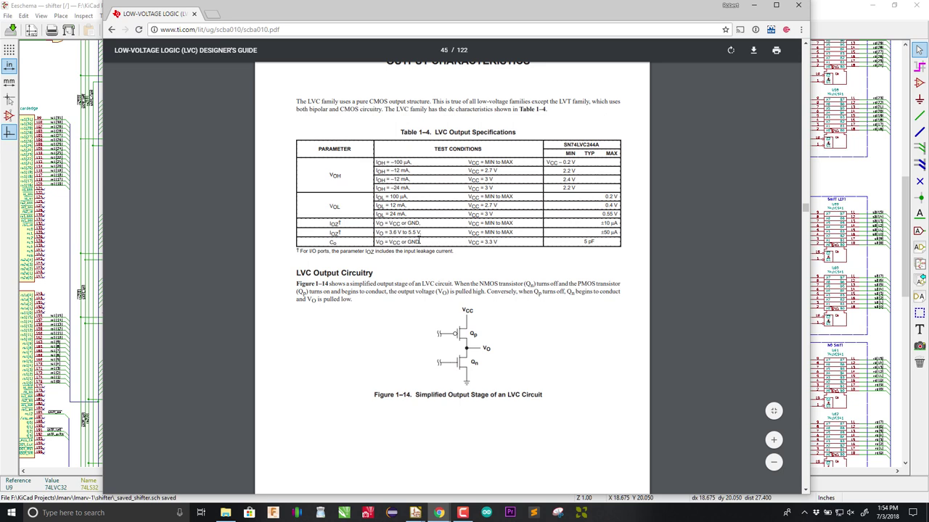
{"action": "scroll", "coordinate": [399, 245], "scroll_direction": "down", "scroll_amount": 4}
{"action": "scroll", "coordinate": [378, 247], "scroll_direction": "down", "scroll_amount": 6}
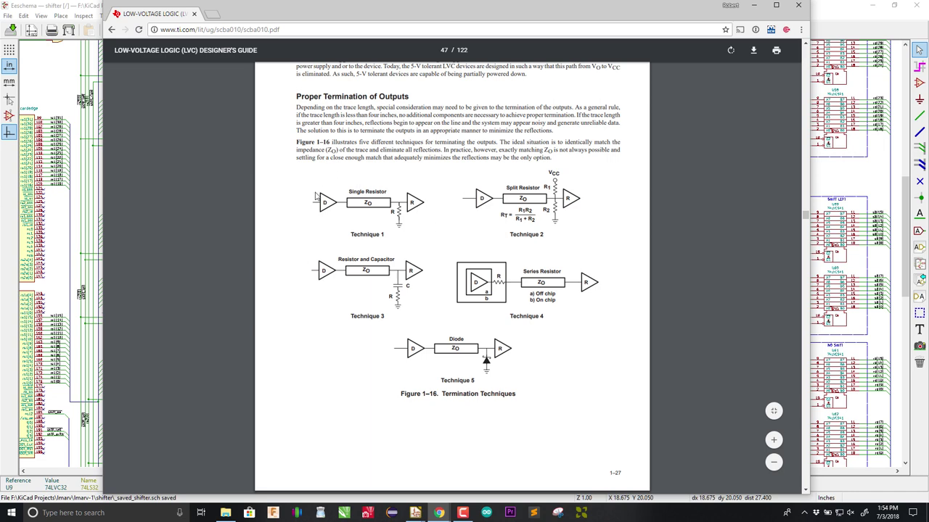
{"action": "scroll", "coordinate": [372, 191], "scroll_direction": "down", "scroll_amount": 10}
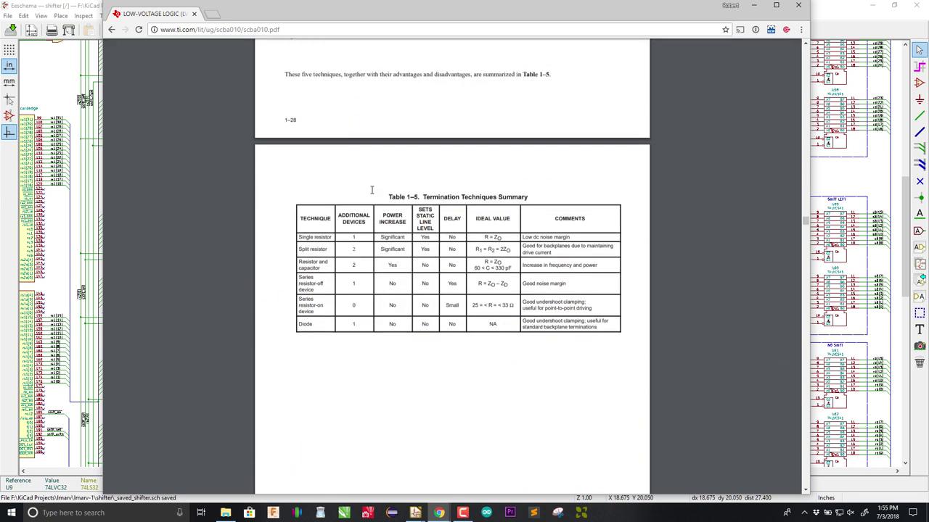
{"action": "scroll", "coordinate": [372, 190], "scroll_direction": "down", "scroll_amount": 15}
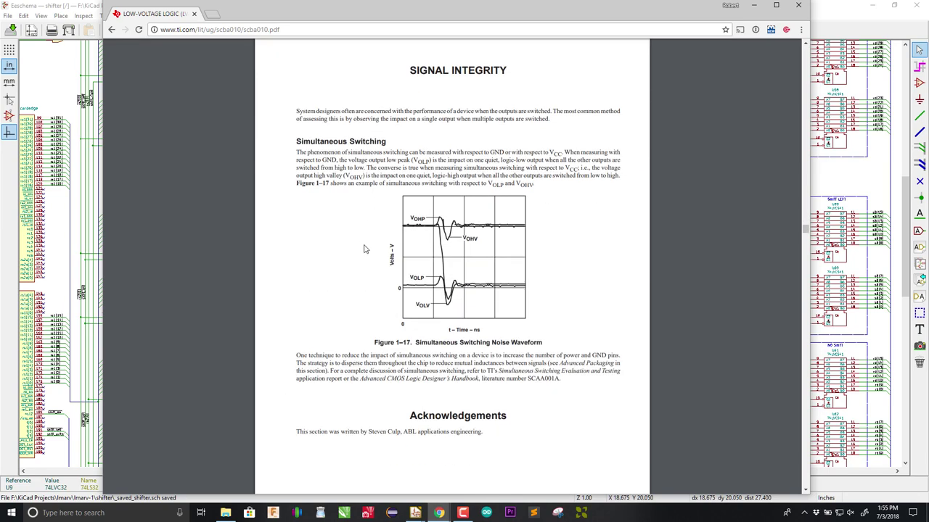
Step: Skim the guide's manufacturer comparison of propagation delay versus load capacitance and number of outputs switching, including the line-equation tables
{"action": "scroll", "coordinate": [377, 220], "scroll_direction": "down", "scroll_amount": 20}
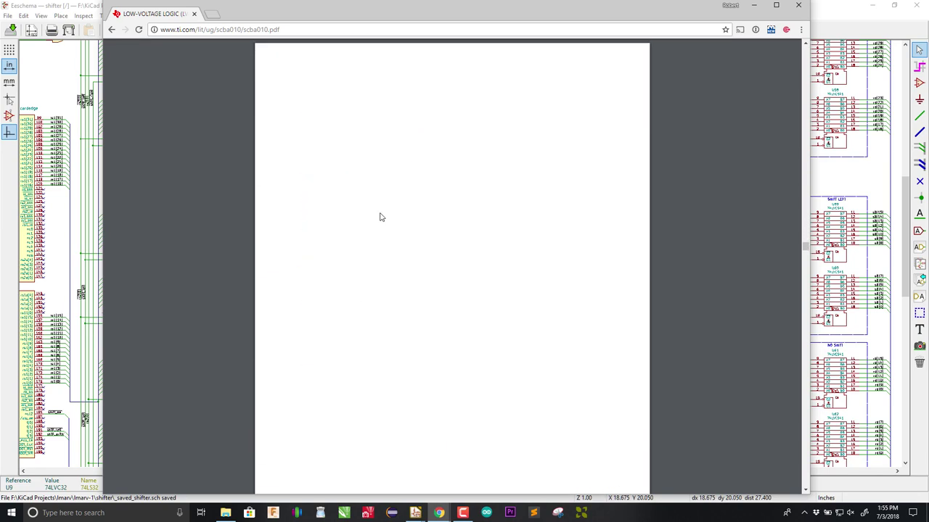
{"action": "scroll", "coordinate": [380, 217], "scroll_direction": "down", "scroll_amount": 20}
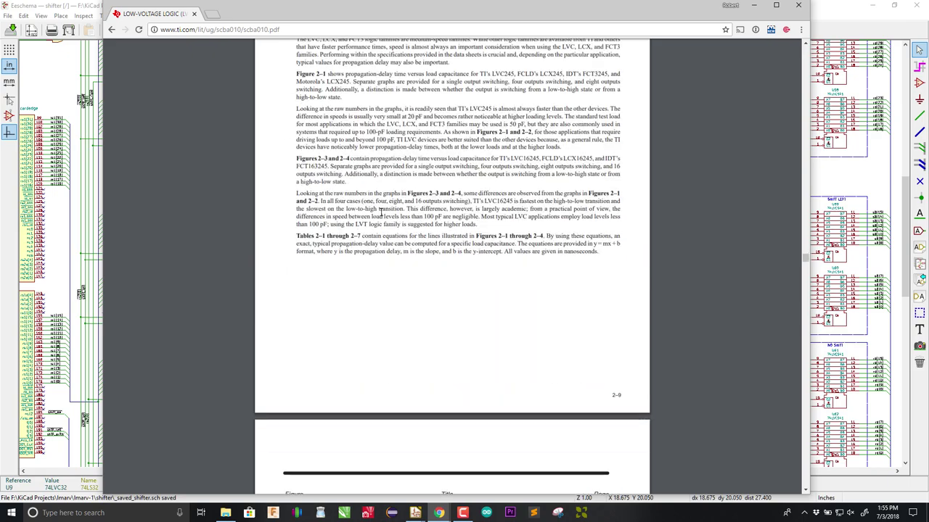
{"action": "scroll", "coordinate": [380, 212], "scroll_direction": "down", "scroll_amount": 12}
{"action": "scroll", "coordinate": [380, 212], "scroll_direction": "down", "scroll_amount": 20}
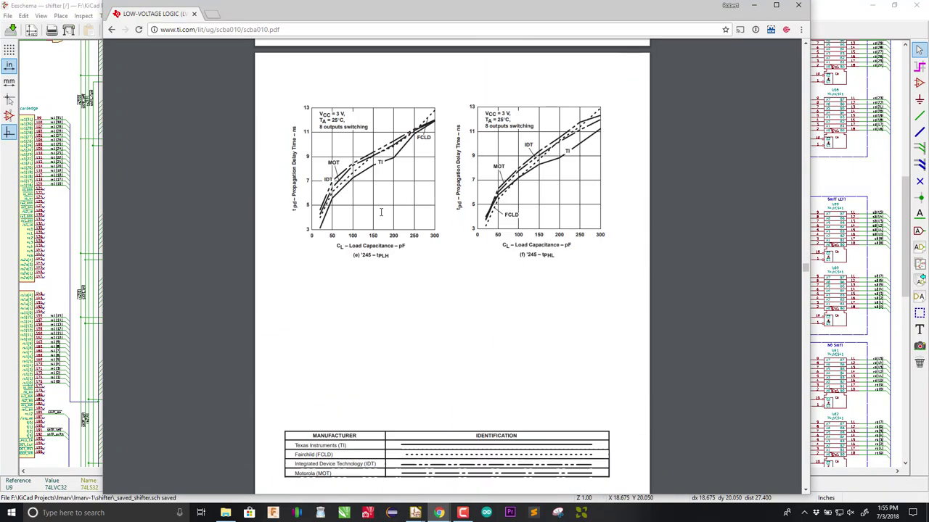
{"action": "scroll", "coordinate": [380, 212], "scroll_direction": "down", "scroll_amount": 3}
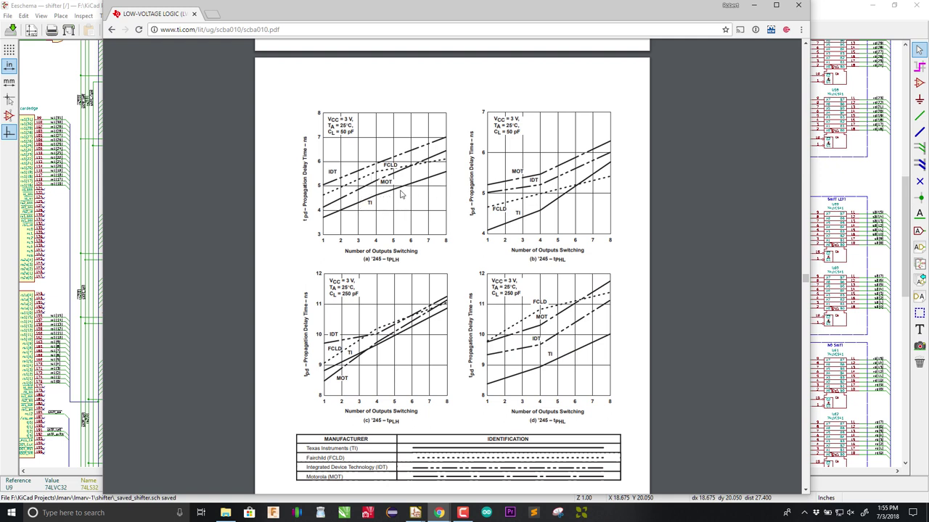
{"action": "scroll", "coordinate": [400, 193], "scroll_direction": "down", "scroll_amount": 20}
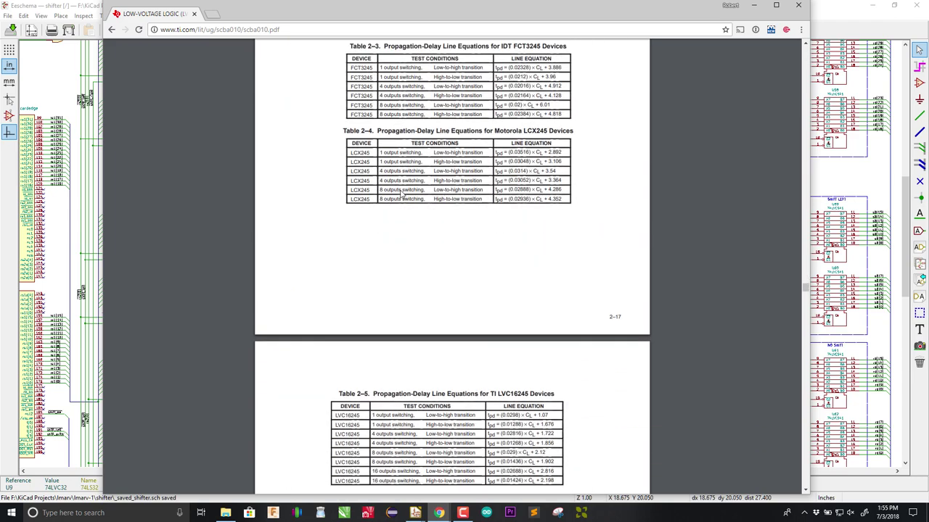
{"action": "scroll", "coordinate": [400, 194], "scroll_direction": "down", "scroll_amount": 20}
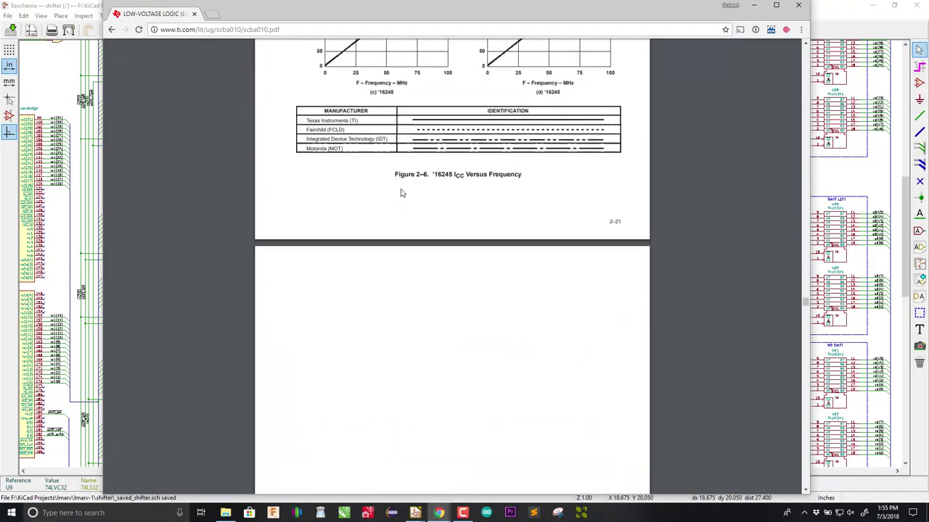
Step: Look through the guide's rise and fall time charts, the slow-input transition time section and the output low voltage versus current pages
{"action": "scroll", "coordinate": [402, 193], "scroll_direction": "down", "scroll_amount": 15}
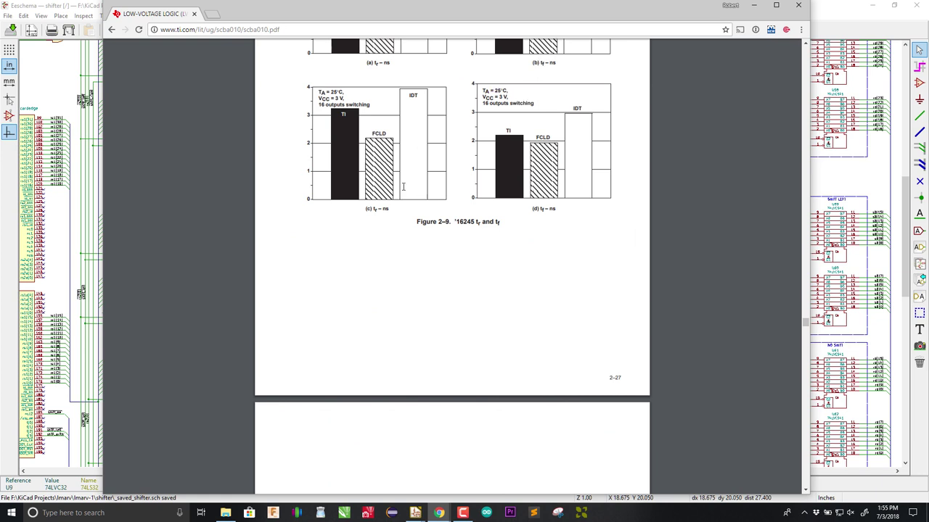
{"action": "scroll", "coordinate": [403, 187], "scroll_direction": "up", "scroll_amount": 2}
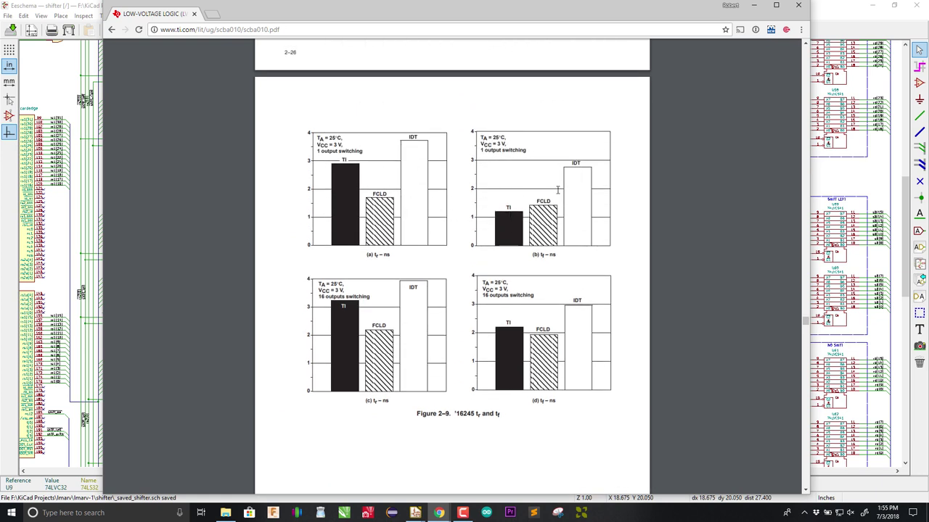
{"action": "scroll", "coordinate": [353, 191], "scroll_direction": "down", "scroll_amount": 14}
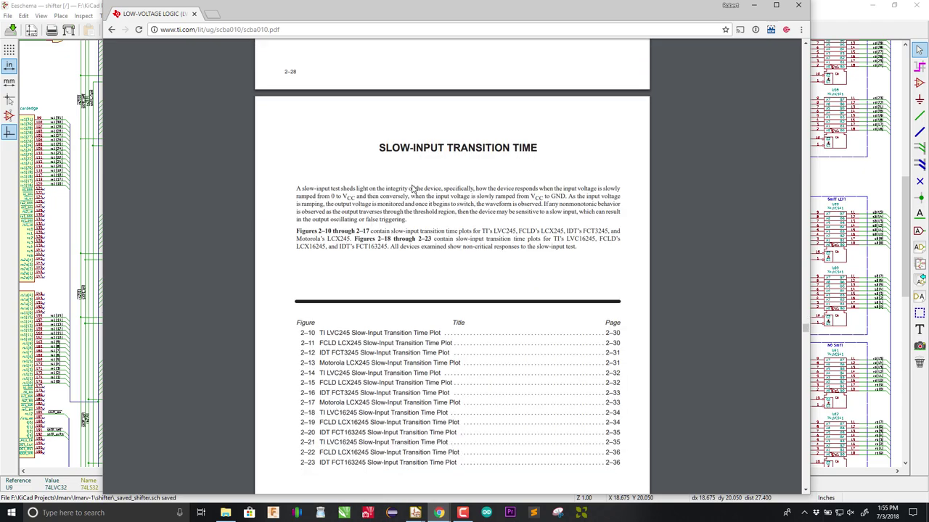
{"action": "scroll", "coordinate": [412, 187], "scroll_direction": "down", "scroll_amount": 20}
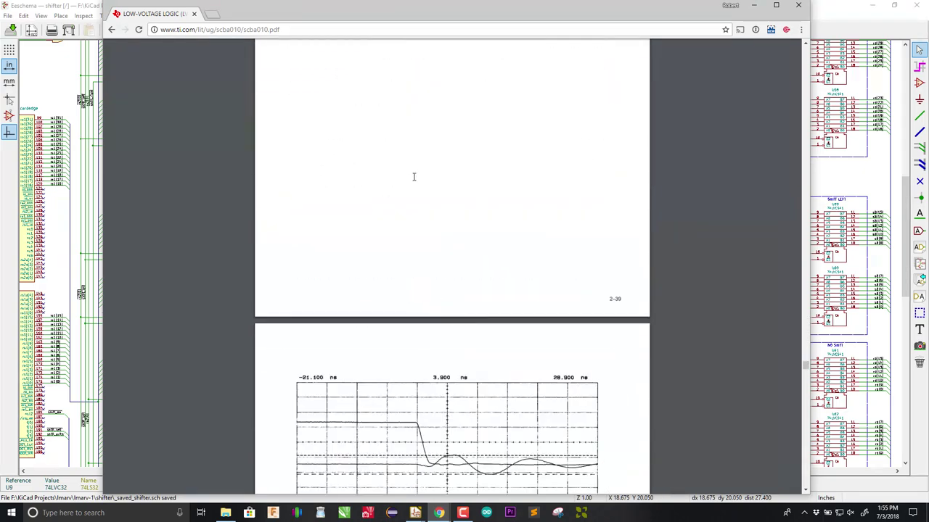
{"action": "scroll", "coordinate": [413, 176], "scroll_direction": "down", "scroll_amount": 20}
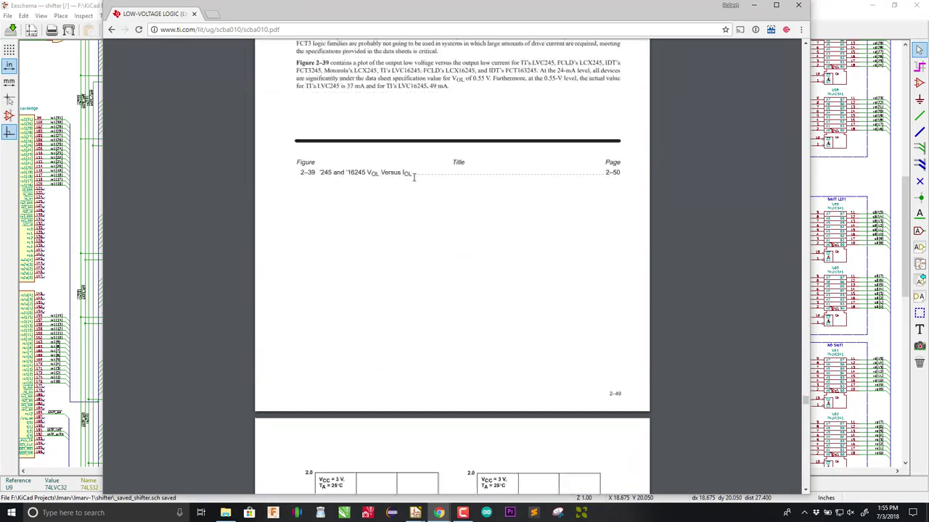
Step: Look through the guide's propagation-delay skew and output-to-output skew sections, including Figures 2–41 to 2–46
{"action": "scroll", "coordinate": [413, 176], "scroll_direction": "down", "scroll_amount": 20}
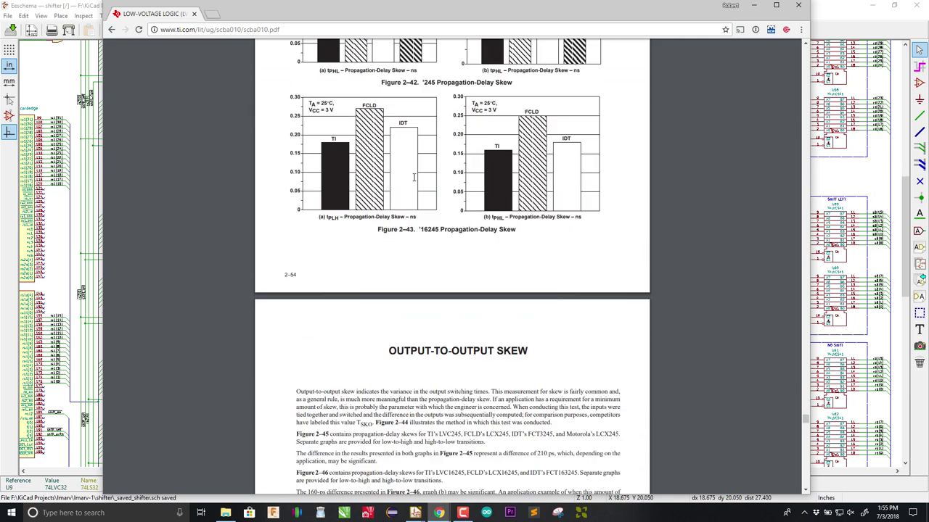
{"action": "scroll", "coordinate": [413, 177], "scroll_direction": "up", "scroll_amount": 6}
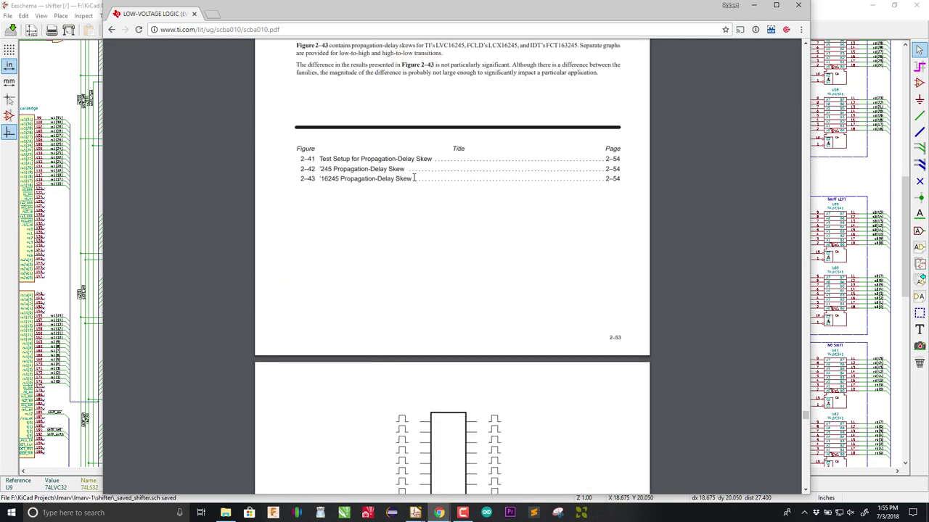
{"action": "scroll", "coordinate": [414, 178], "scroll_direction": "down", "scroll_amount": 4}
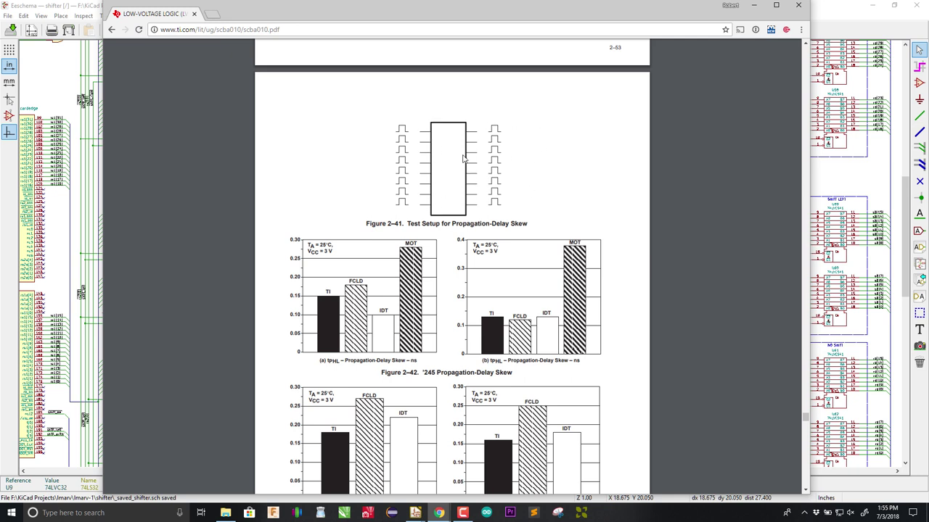
{"action": "scroll", "coordinate": [463, 158], "scroll_direction": "down", "scroll_amount": 2}
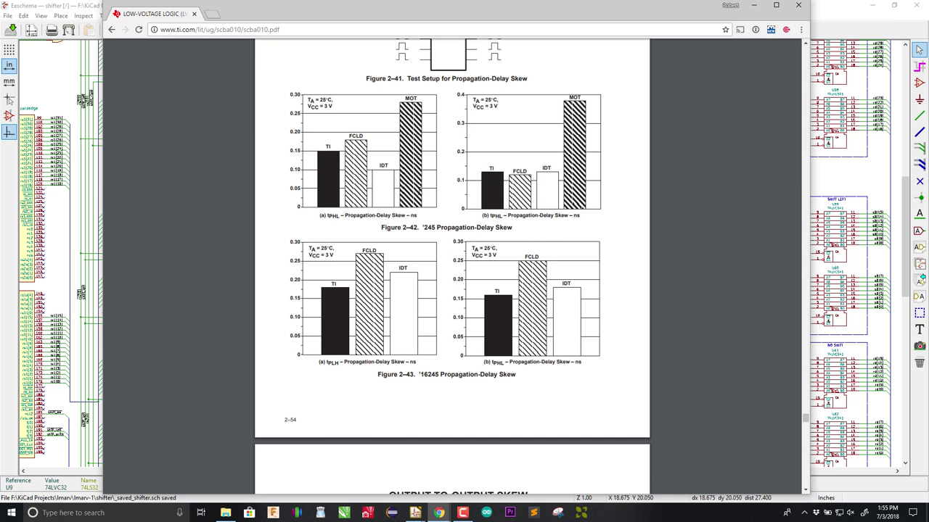
{"action": "scroll", "coordinate": [440, 219], "scroll_direction": "down", "scroll_amount": 3}
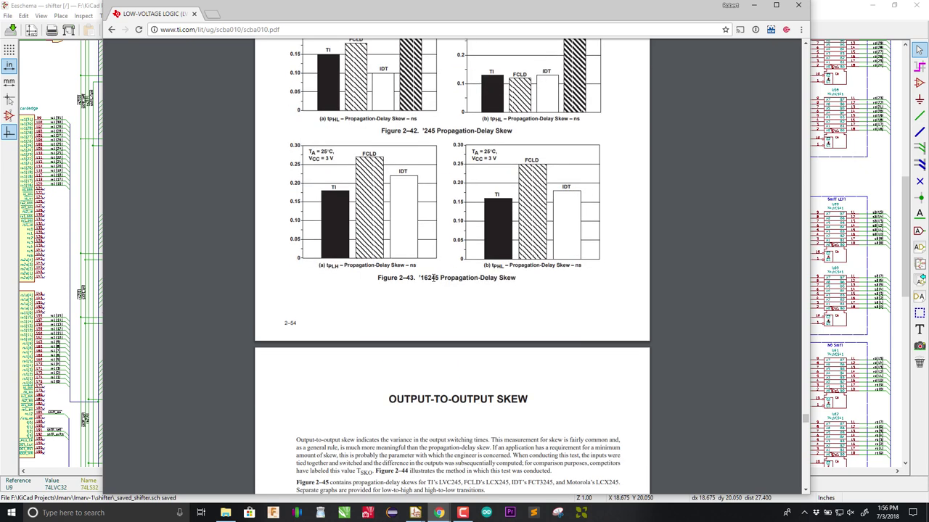
{"action": "scroll", "coordinate": [433, 279], "scroll_direction": "up", "scroll_amount": 2}
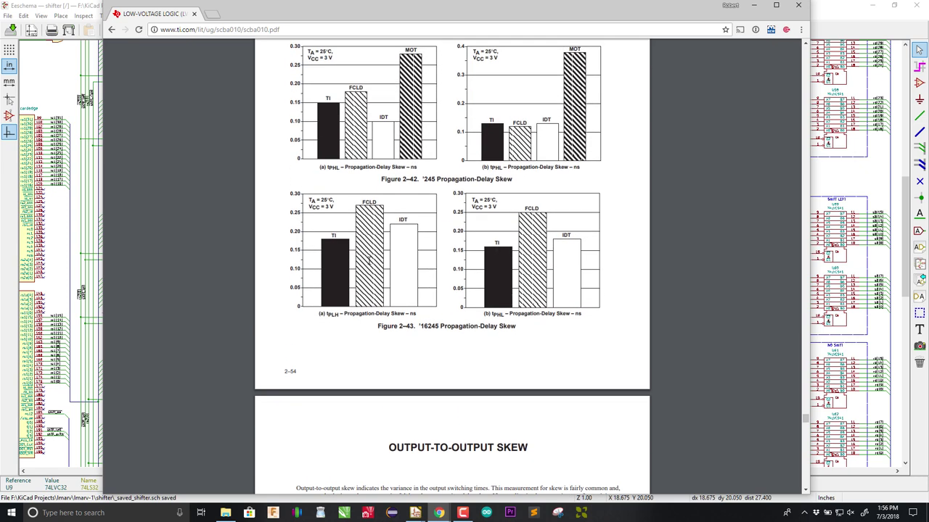
{"action": "scroll", "coordinate": [395, 260], "scroll_direction": "down", "scroll_amount": 12}
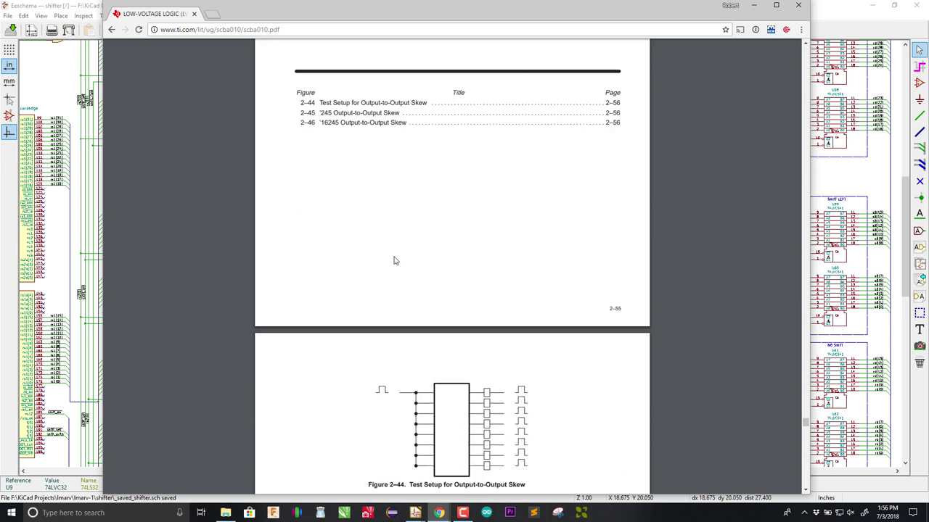
{"action": "scroll", "coordinate": [395, 260], "scroll_direction": "down", "scroll_amount": 8}
{"action": "scroll", "coordinate": [395, 261], "scroll_direction": "up", "scroll_amount": 4}
{"action": "scroll", "coordinate": [396, 260], "scroll_direction": "down", "scroll_amount": 2}
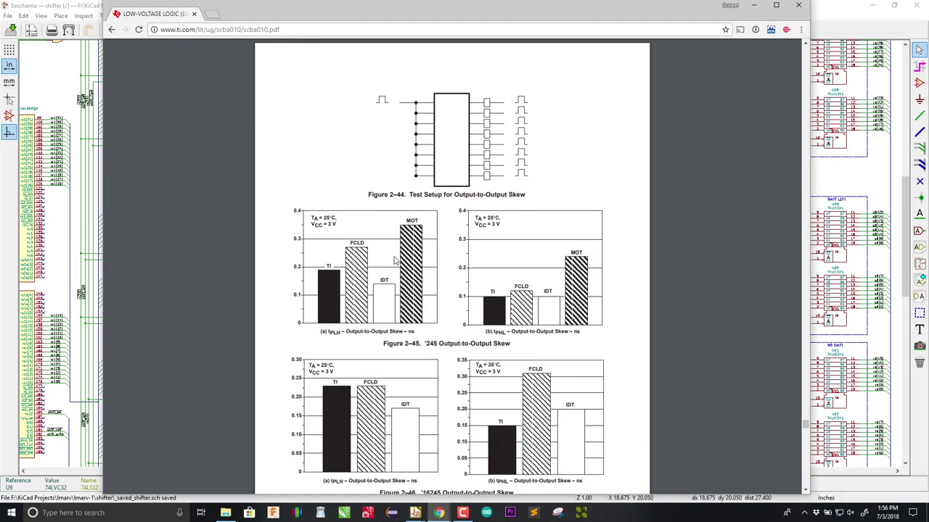
{"action": "scroll", "coordinate": [395, 247], "scroll_direction": "down", "scroll_amount": 2}
{"action": "scroll", "coordinate": [459, 210], "scroll_direction": "up", "scroll_amount": 3}
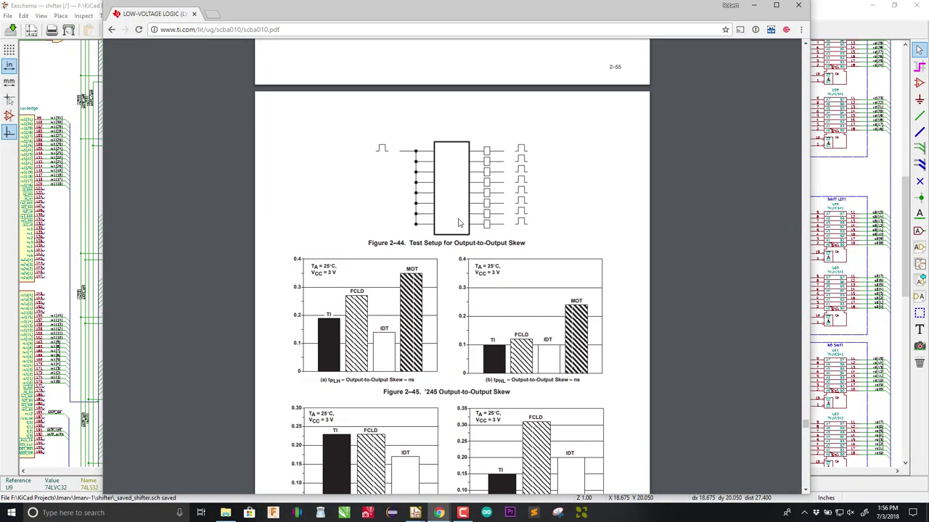
Step: Compare the test setups and skew bar charts for propagation-delay skew with those for output-to-output skew
{"action": "scroll", "coordinate": [452, 197], "scroll_direction": "up", "scroll_amount": 15}
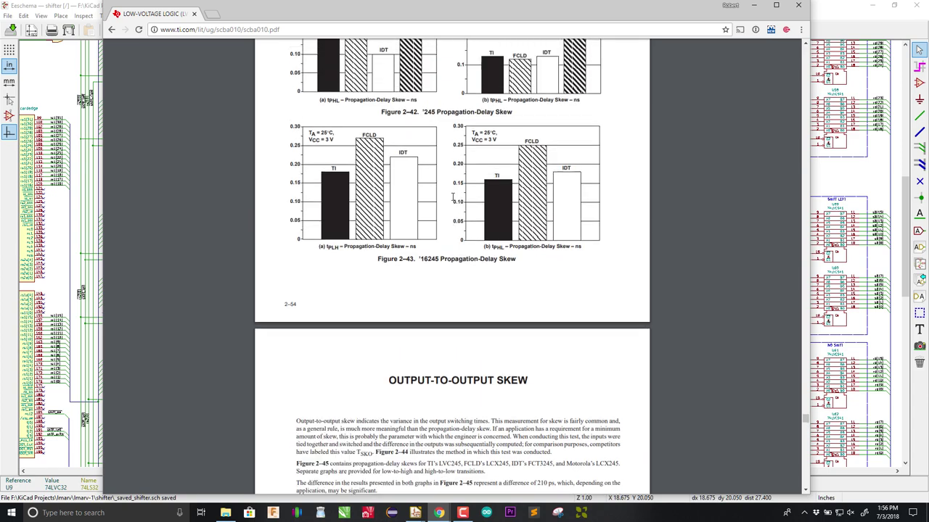
{"action": "scroll", "coordinate": [452, 196], "scroll_direction": "up", "scroll_amount": 12}
{"action": "scroll", "coordinate": [452, 197], "scroll_direction": "down", "scroll_amount": 8}
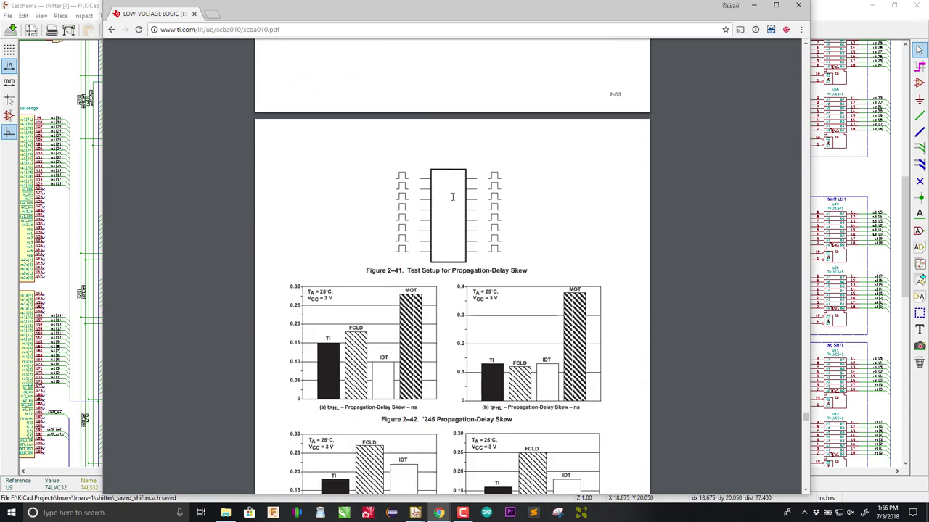
{"action": "scroll", "coordinate": [452, 196], "scroll_direction": "down", "scroll_amount": 1}
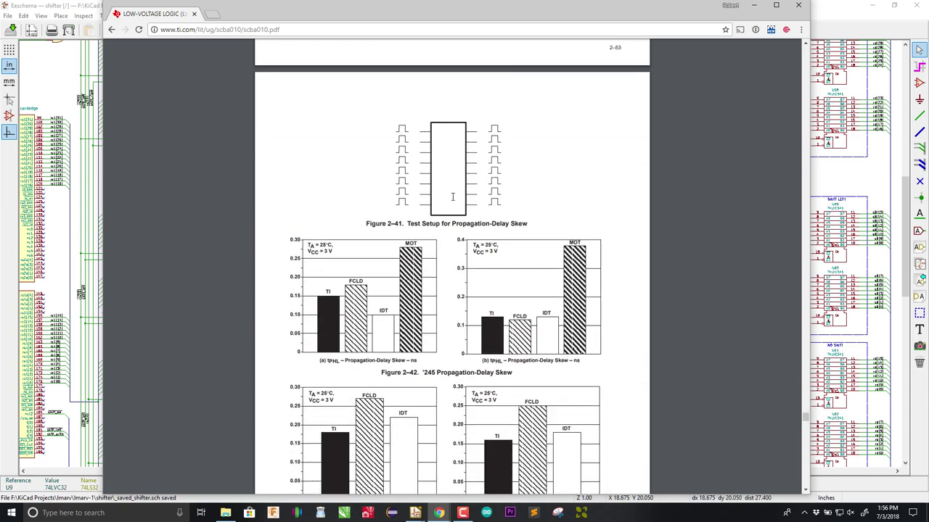
{"action": "scroll", "coordinate": [452, 196], "scroll_direction": "down", "scroll_amount": 2}
{"action": "scroll", "coordinate": [454, 190], "scroll_direction": "up", "scroll_amount": 1}
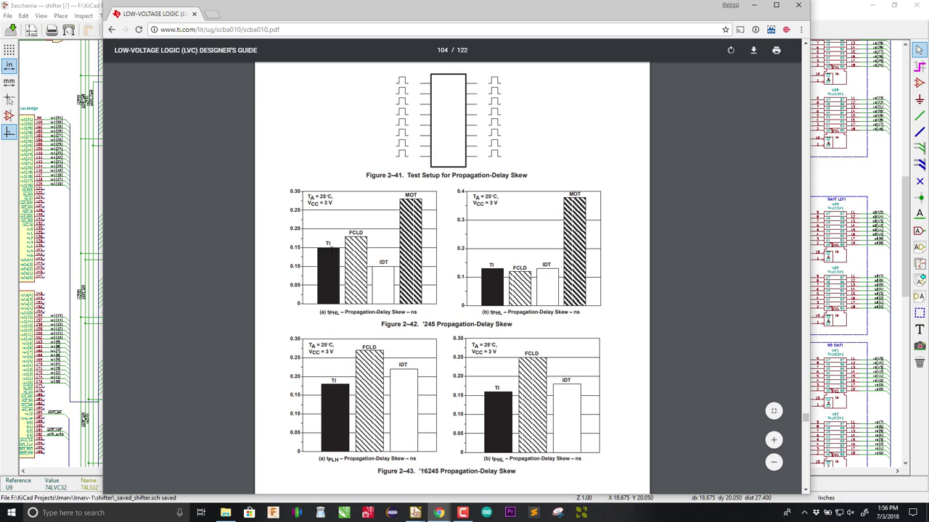
{"action": "scroll", "coordinate": [457, 239], "scroll_direction": "down", "scroll_amount": 15}
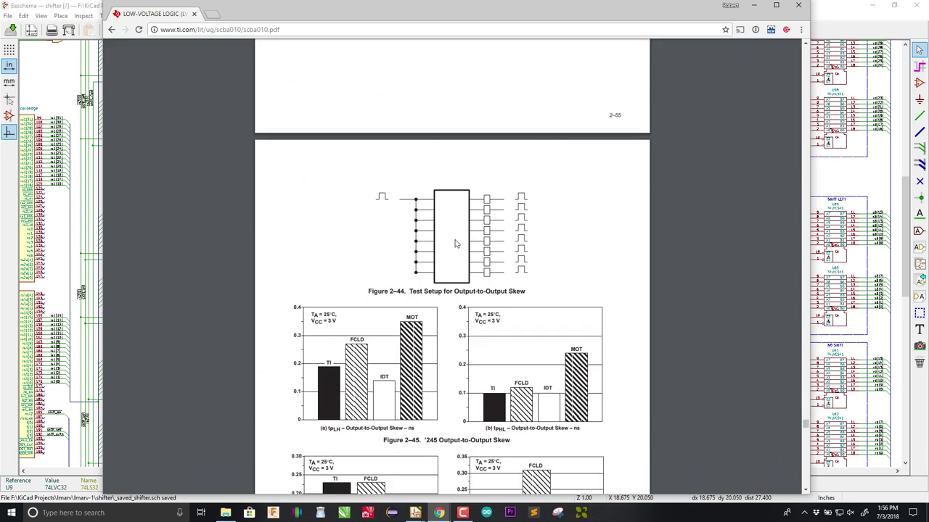
{"action": "scroll", "coordinate": [453, 218], "scroll_direction": "down", "scroll_amount": 1}
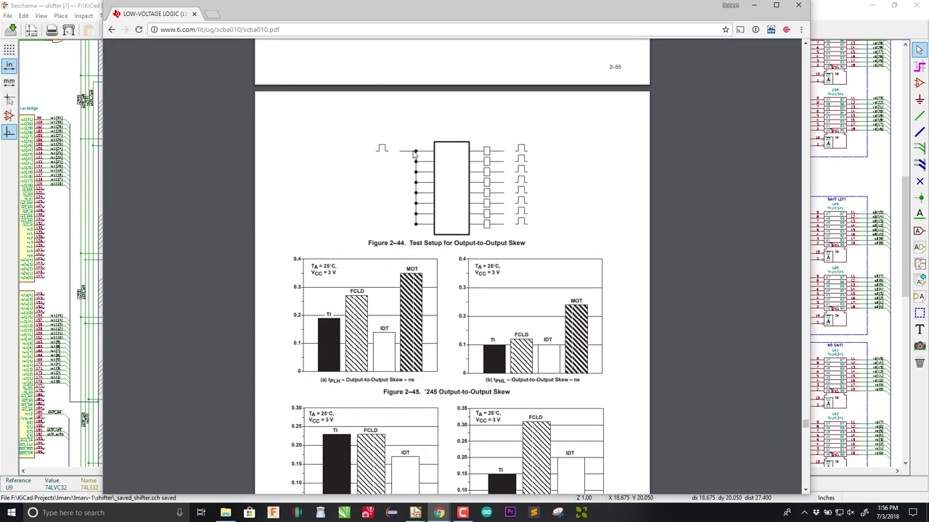
{"action": "scroll", "coordinate": [423, 229], "scroll_direction": "down", "scroll_amount": 1}
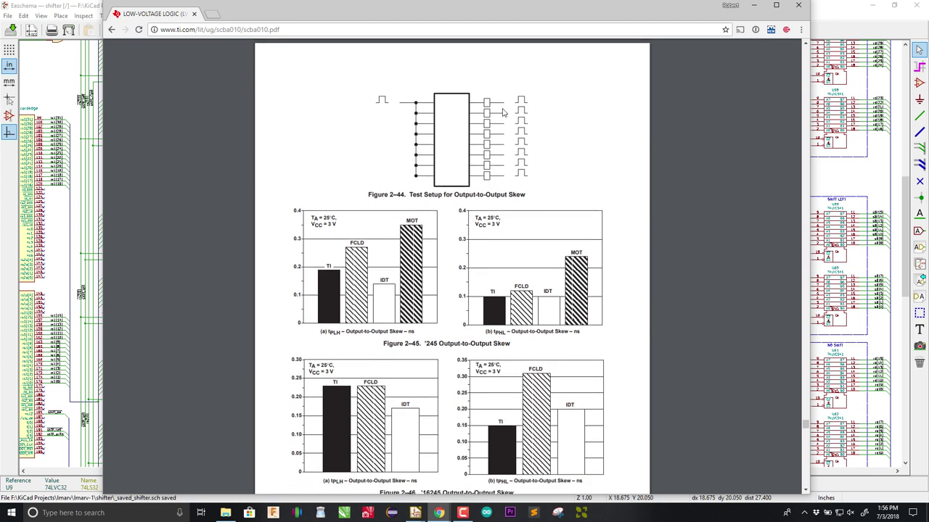
{"action": "scroll", "coordinate": [444, 202], "scroll_direction": "down", "scroll_amount": 1}
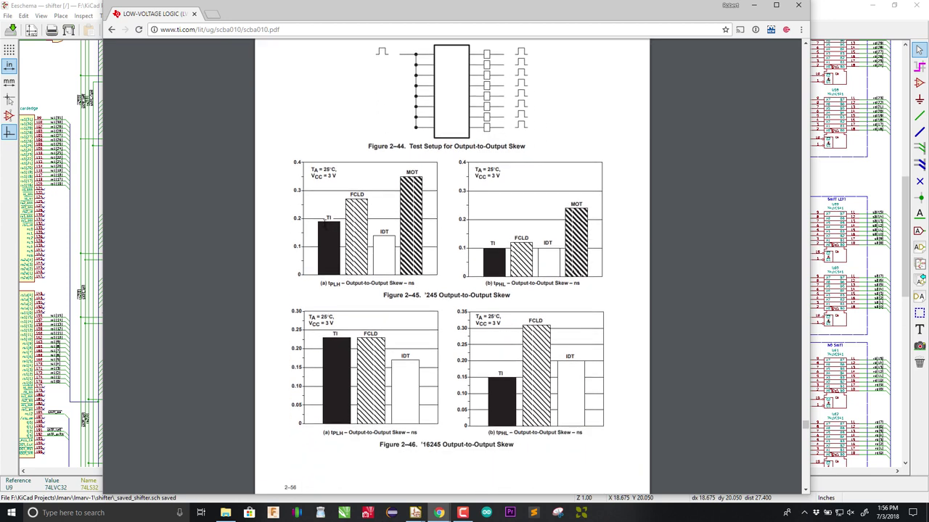
Step: Skim the guide's dynamic-switching levels section and its charts for control and data pins
{"action": "scroll", "coordinate": [448, 215], "scroll_direction": "down", "scroll_amount": 10}
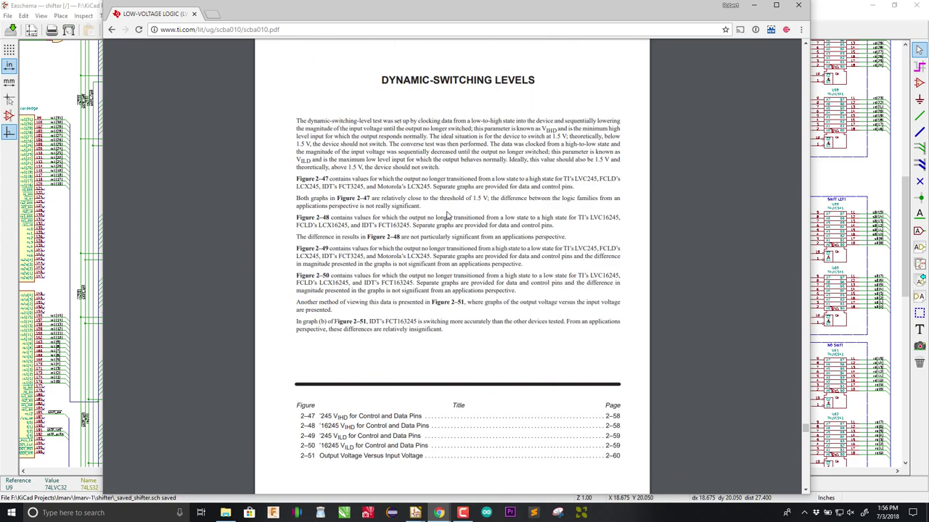
{"action": "scroll", "coordinate": [448, 215], "scroll_direction": "down", "scroll_amount": 5}
{"action": "scroll", "coordinate": [447, 215], "scroll_direction": "down", "scroll_amount": 10}
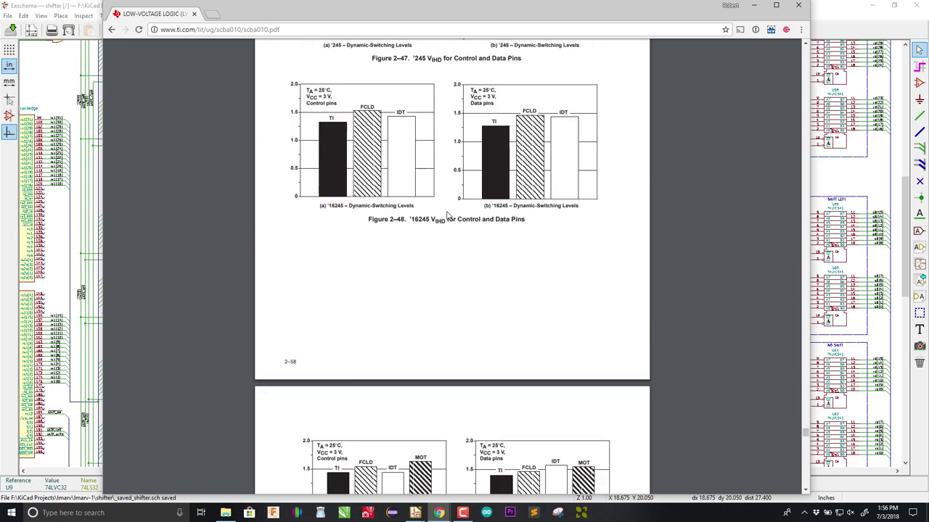
{"action": "scroll", "coordinate": [447, 215], "scroll_direction": "down", "scroll_amount": 15}
{"action": "scroll", "coordinate": [448, 215], "scroll_direction": "up", "scroll_amount": 3}
{"action": "scroll", "coordinate": [448, 215], "scroll_direction": "down", "scroll_amount": 1}
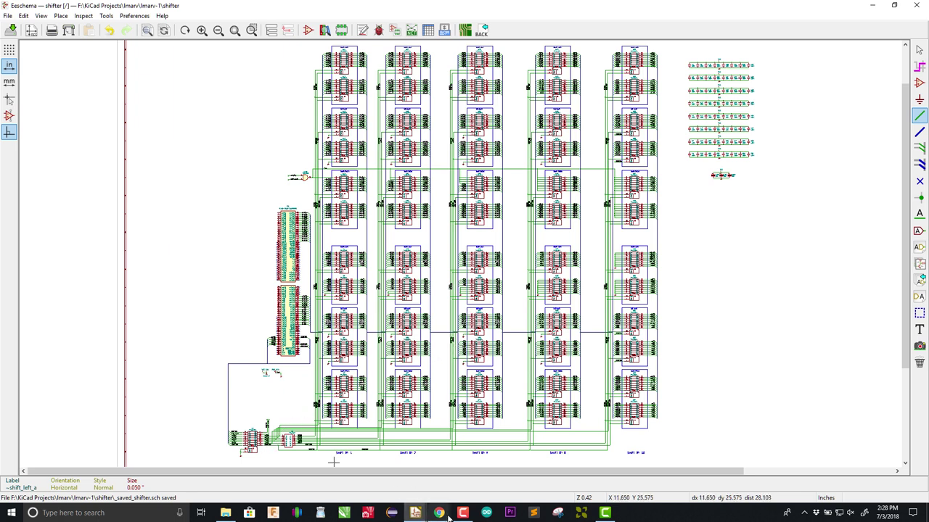
Step: Switch to the LVC and LV data book in Chrome and read the SN74LVC541A description about tying OE to VCC through a pullup resistor
{"action": "mouse_move", "coordinate": [439, 514]}
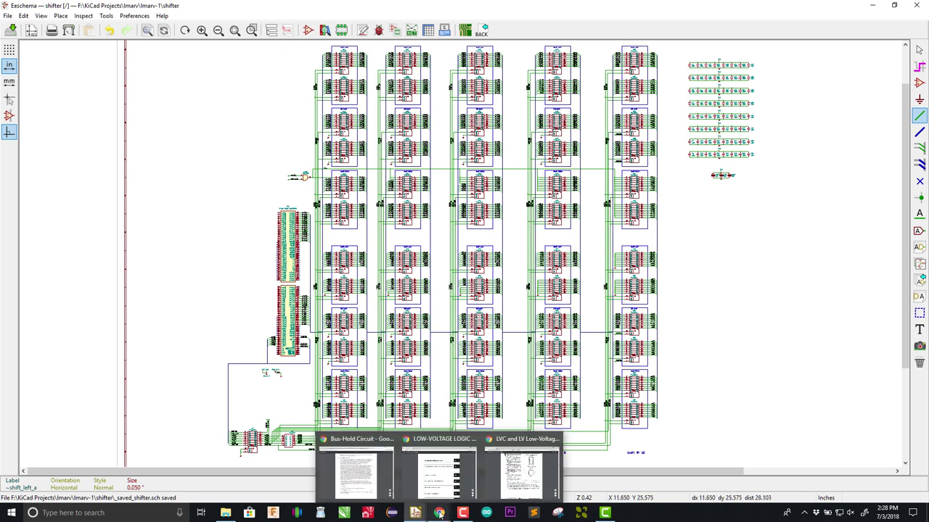
{"action": "left_click", "coordinate": [509, 479]}
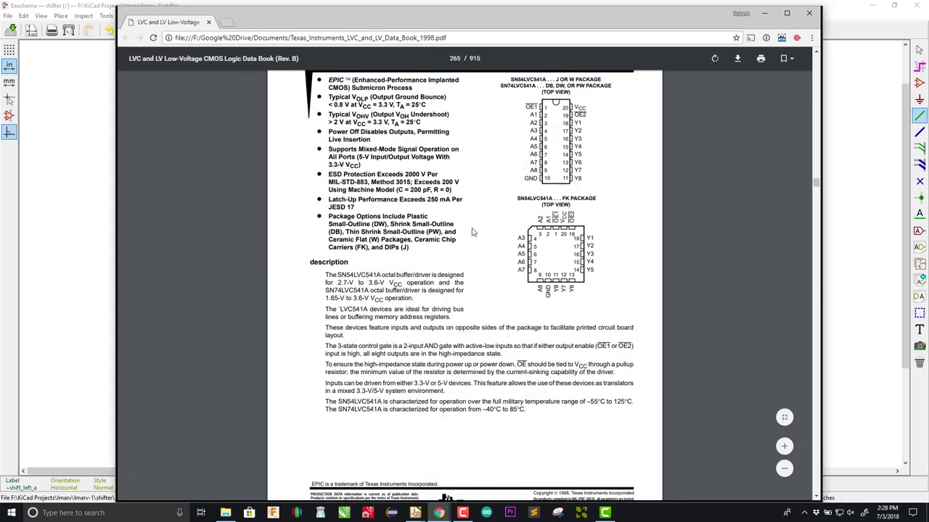
{"action": "scroll", "coordinate": [471, 232], "scroll_direction": "up", "scroll_amount": 1}
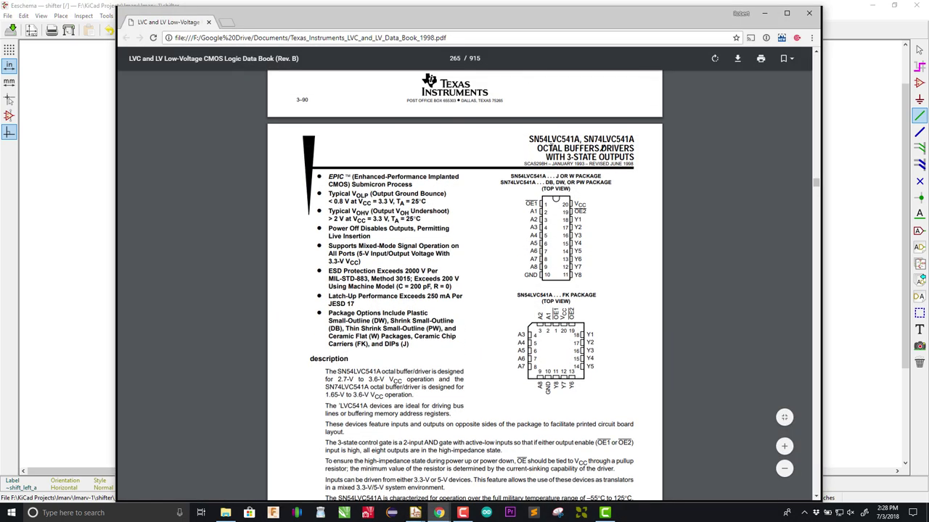
{"action": "scroll", "coordinate": [501, 233], "scroll_direction": "down", "scroll_amount": 1}
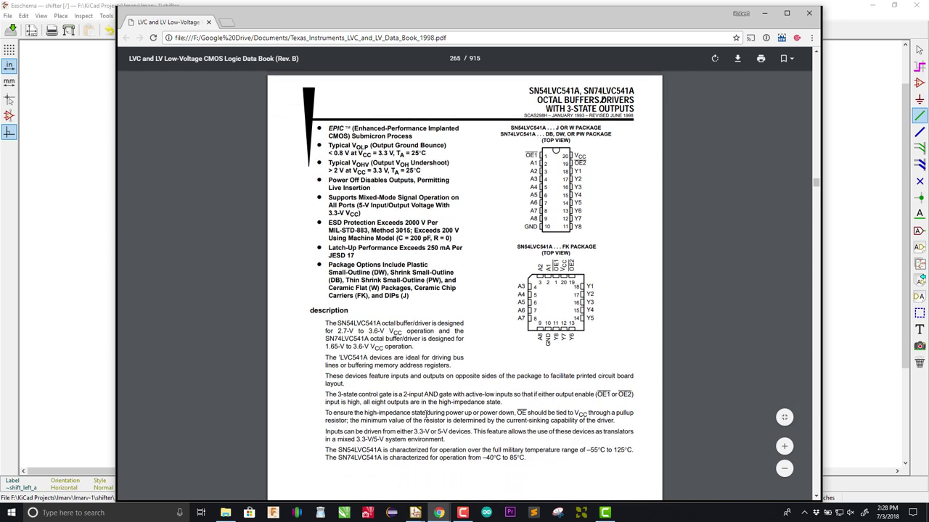
{"action": "scroll", "coordinate": [512, 412], "scroll_direction": "down", "scroll_amount": 1}
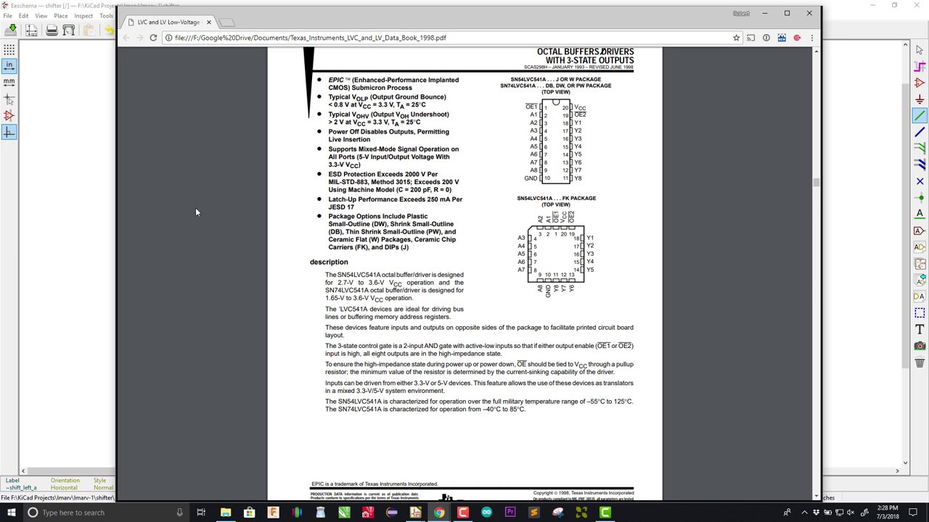
Step: Return to the shifter schematic in Eeschema and examine the enable inputs of U7 and of the lowest shift-by-1 buffer
{"action": "key", "text": "alt+Tab"}
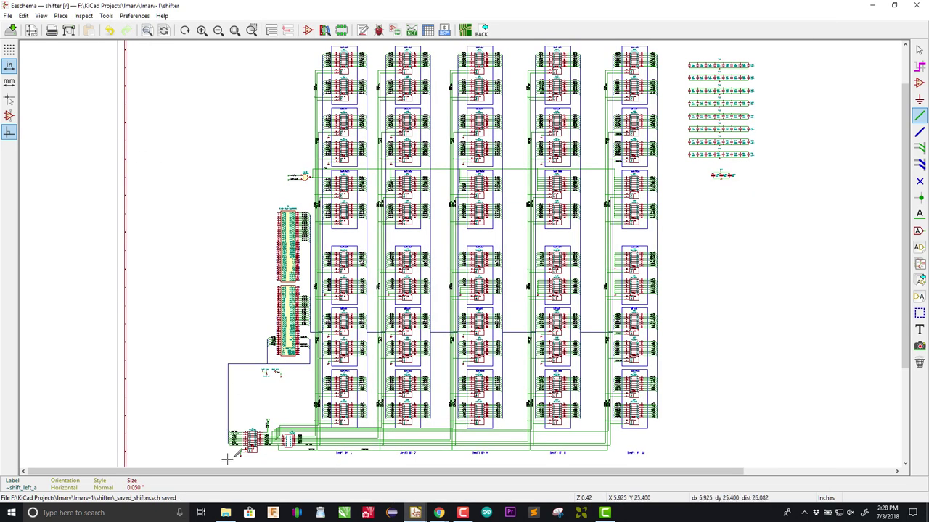
{"action": "scroll", "coordinate": [234, 456], "scroll_direction": "up", "scroll_amount": 8}
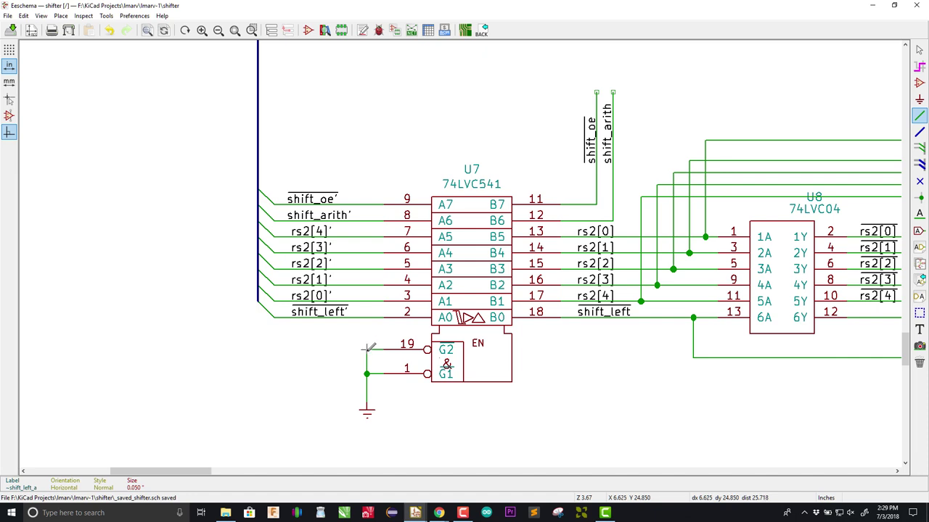
{"action": "left_click", "coordinate": [367, 349]}
{"action": "scroll", "coordinate": [445, 363], "scroll_direction": "down", "scroll_amount": 4}
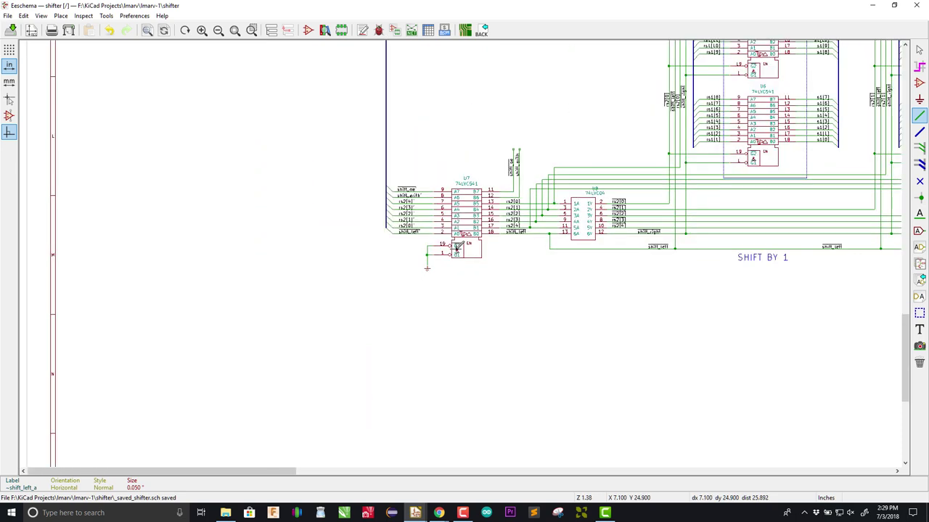
{"action": "scroll", "coordinate": [442, 283], "scroll_direction": "up", "scroll_amount": 2}
{"action": "scroll", "coordinate": [443, 283], "scroll_direction": "up", "scroll_amount": 2}
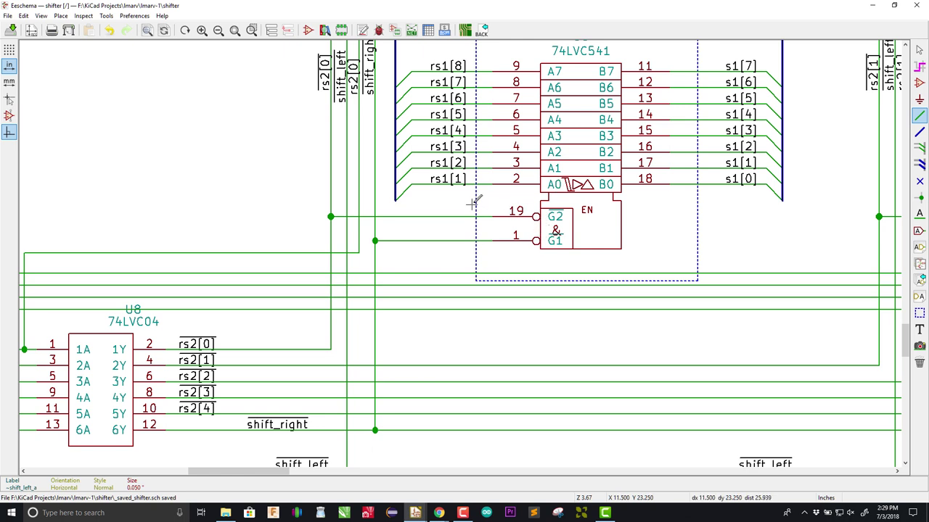
Step: Place a horizontal resistor R on the inverted rs2[0] line that feeds pin 19 (G2) of buffer U6
{"action": "left_click", "coordinate": [918, 84]}
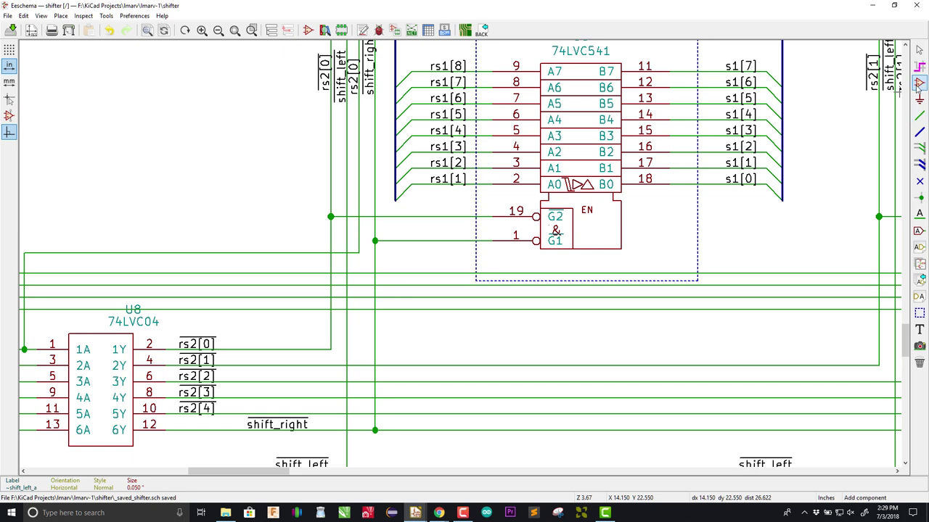
{"action": "left_click", "coordinate": [249, 185]}
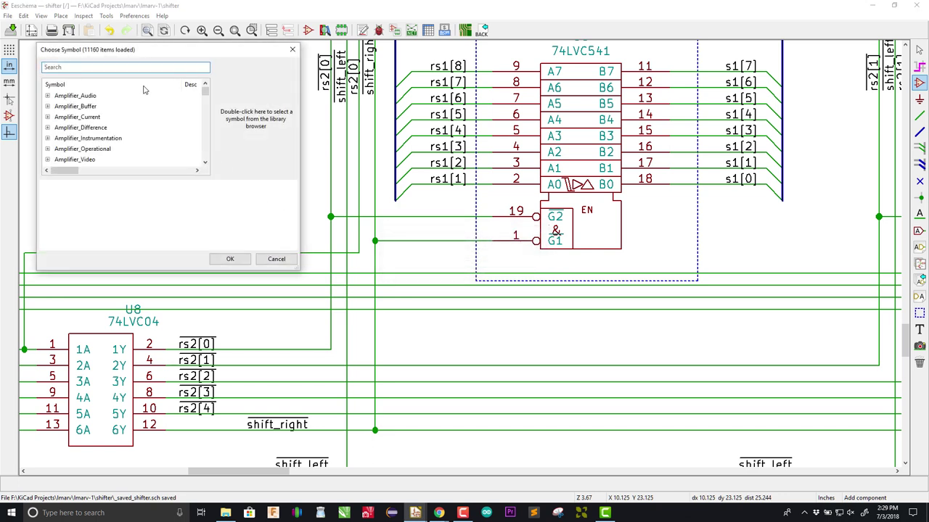
{"action": "type", "text": "r"}
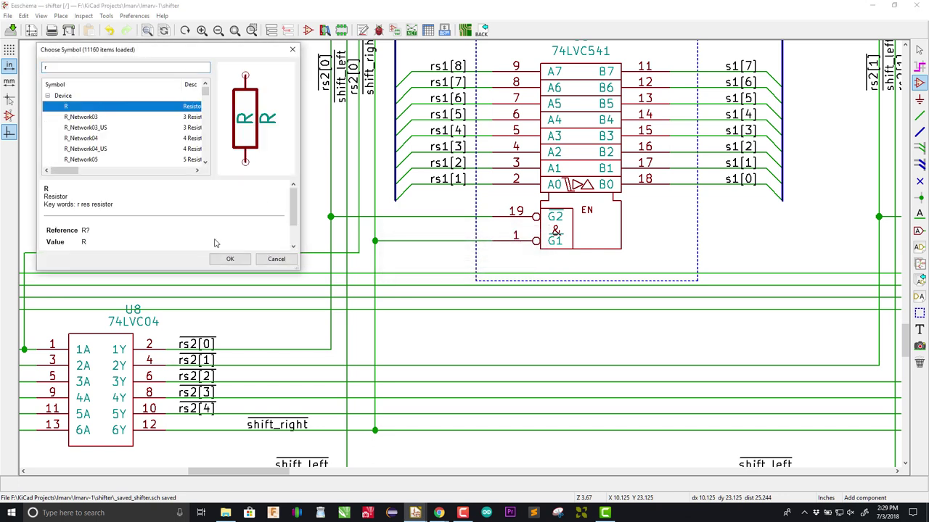
{"action": "key", "text": "Return"}
{"action": "key", "text": "r"}
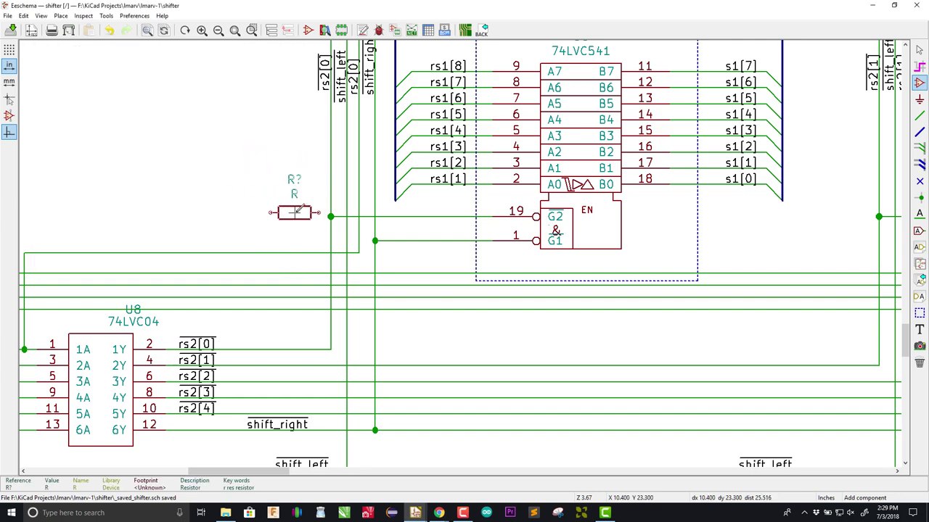
{"action": "left_click", "coordinate": [306, 216]}
Step: Copy the existing VCC power symbol and place it just above the free end of the resistor feeding U6 pin 19
{"action": "scroll", "coordinate": [283, 217], "scroll_direction": "down", "scroll_amount": 5}
{"action": "scroll", "coordinate": [344, 145], "scroll_direction": "up", "scroll_amount": 5}
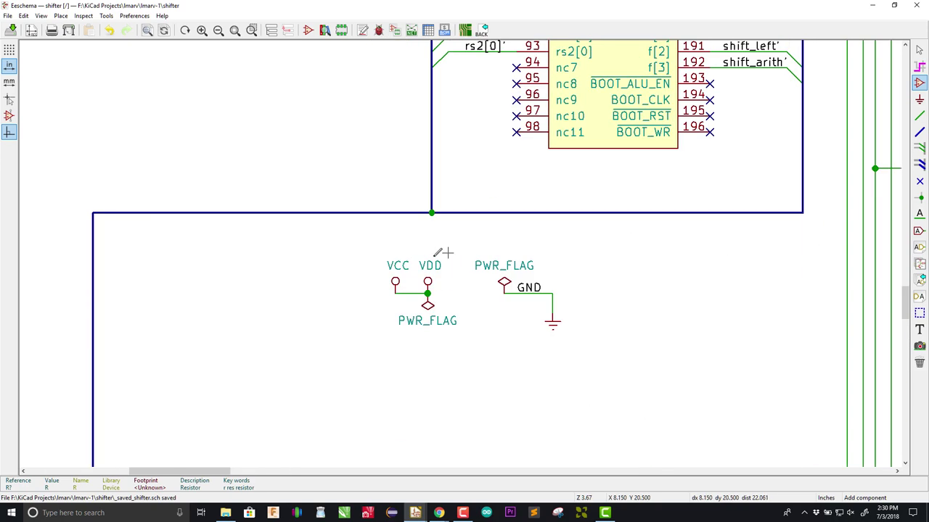
{"action": "key", "text": "c"}
{"action": "scroll", "coordinate": [663, 300], "scroll_direction": "down", "scroll_amount": 3}
{"action": "scroll", "coordinate": [460, 310], "scroll_direction": "up", "scroll_amount": 3}
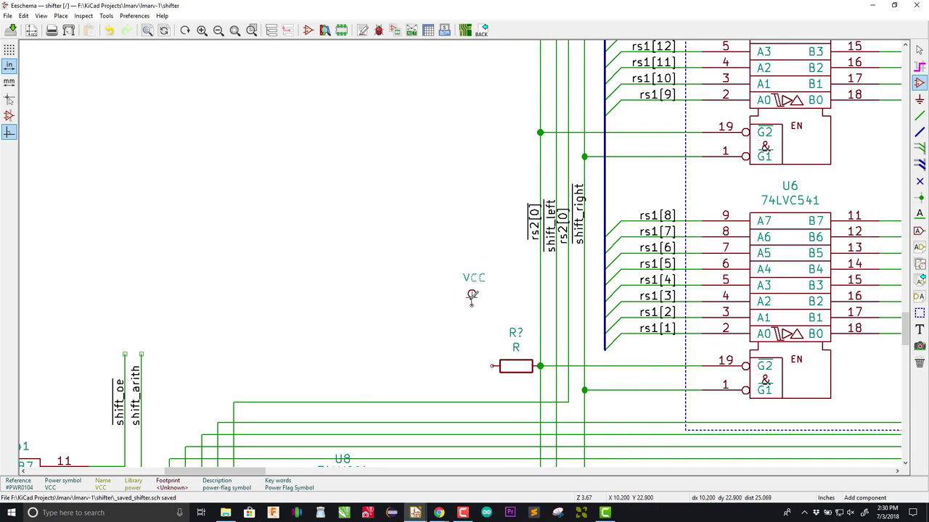
{"action": "left_click", "coordinate": [475, 328]}
Step: Wire the free end of the resistor on the inverted rs2[0] line to the VCC symbol above it
{"action": "key", "text": "w"}
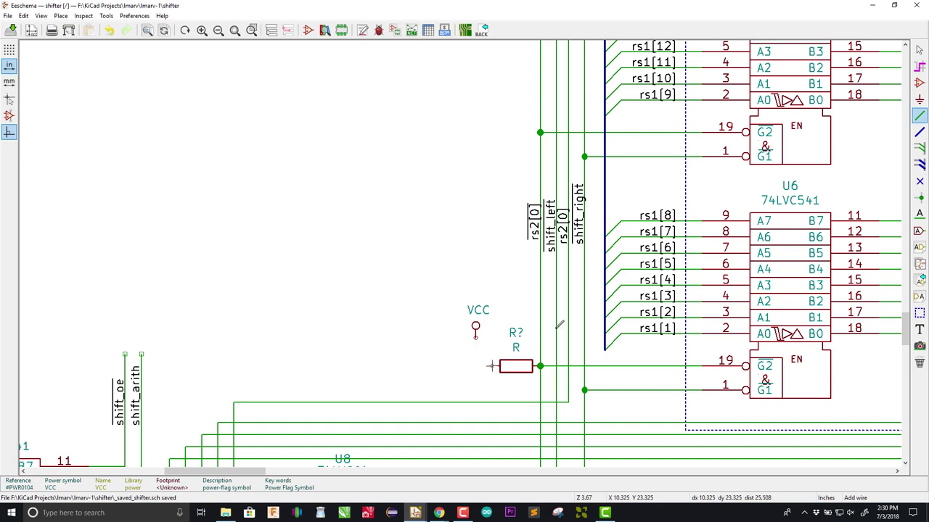
{"action": "left_click", "coordinate": [499, 366]}
{"action": "scroll", "coordinate": [517, 365], "scroll_direction": "up", "scroll_amount": 1}
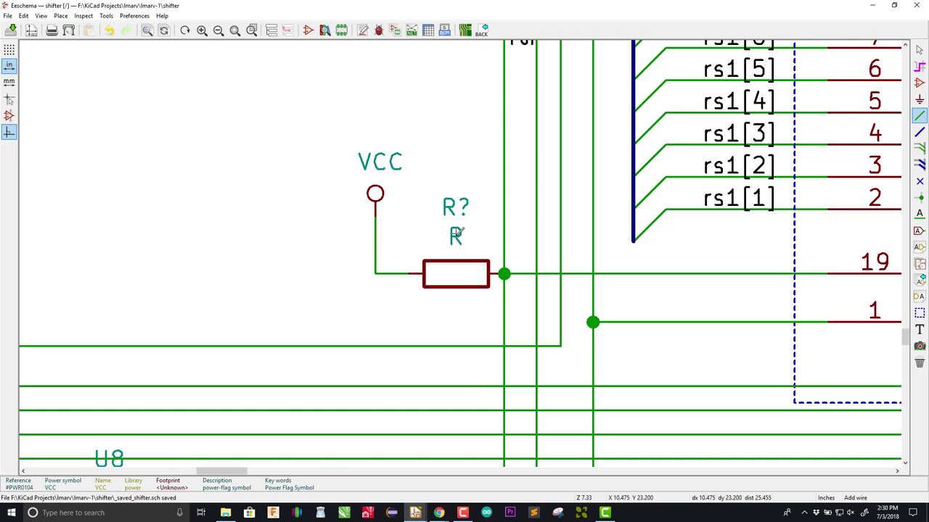
{"action": "scroll", "coordinate": [459, 232], "scroll_direction": "down", "scroll_amount": 2}
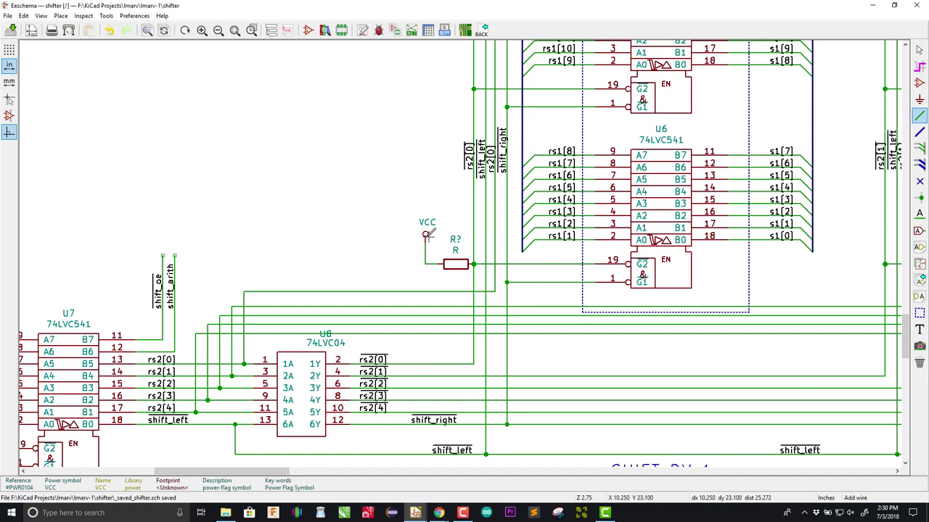
Step: Set the value of the pull-up resistor on the inverted rs2[0] line to 10k
{"action": "scroll", "coordinate": [428, 230], "scroll_direction": "up", "scroll_amount": 1}
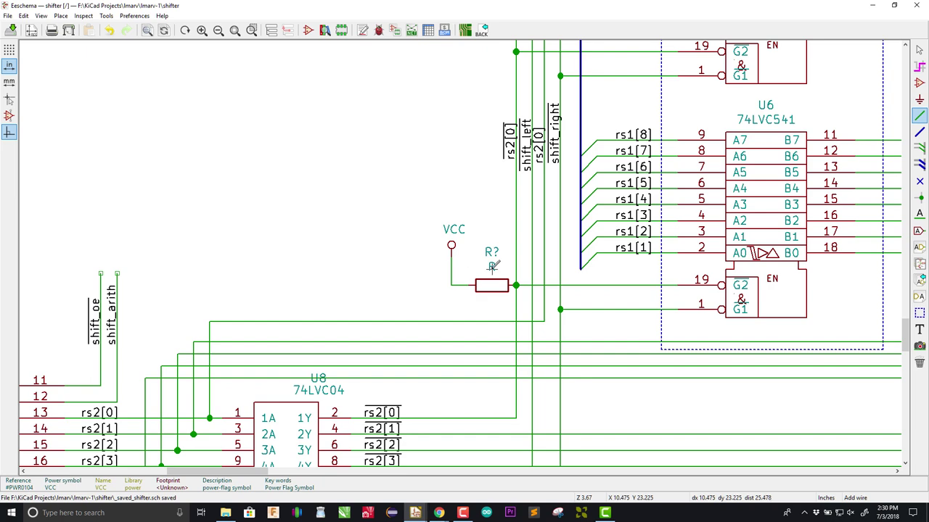
{"action": "scroll", "coordinate": [491, 266], "scroll_direction": "down", "scroll_amount": 2}
{"action": "scroll", "coordinate": [457, 251], "scroll_direction": "up", "scroll_amount": 2}
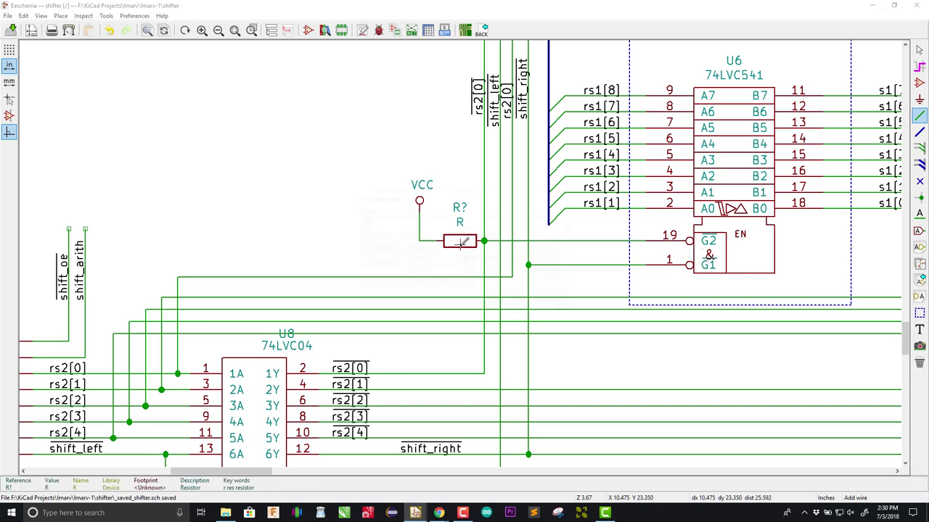
{"action": "type", "text": "v10k"}
{"action": "key", "text": "Return"}
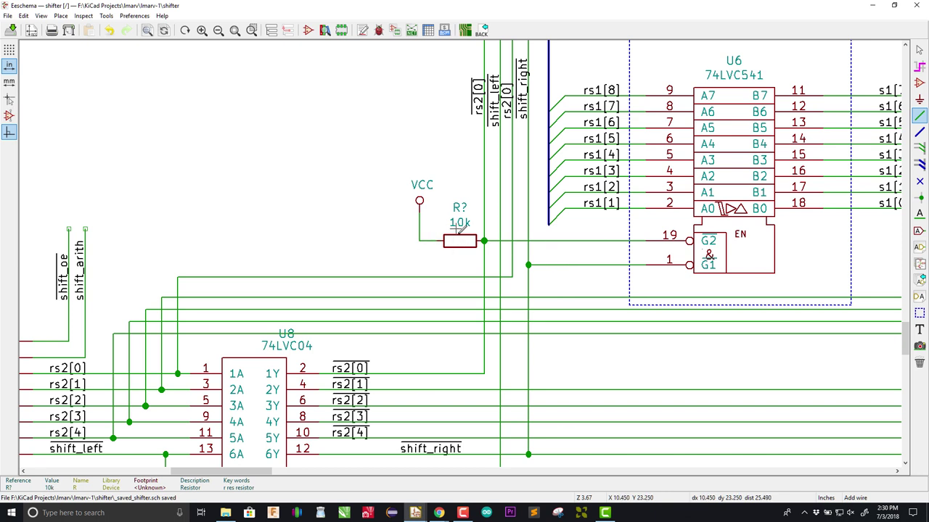
{"action": "scroll", "coordinate": [483, 236], "scroll_direction": "down", "scroll_amount": 4}
{"action": "scroll", "coordinate": [375, 304], "scroll_direction": "up", "scroll_amount": 3}
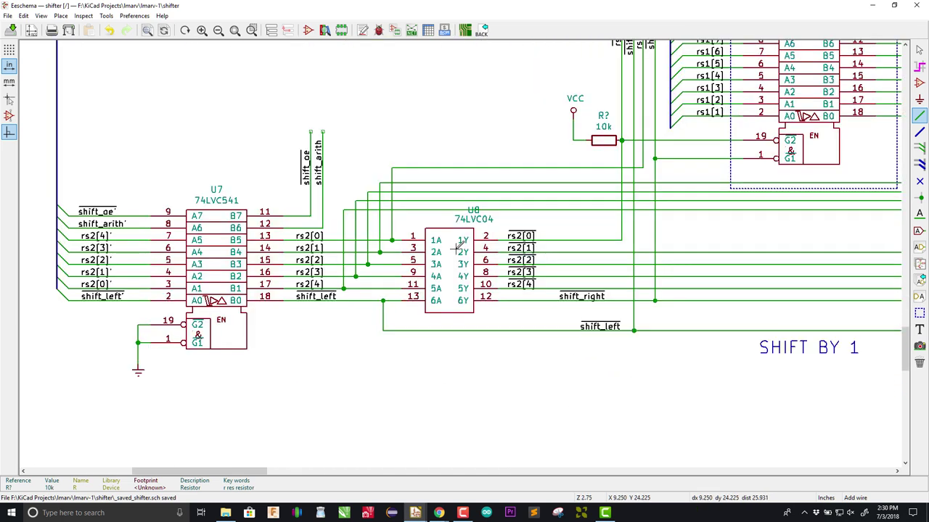